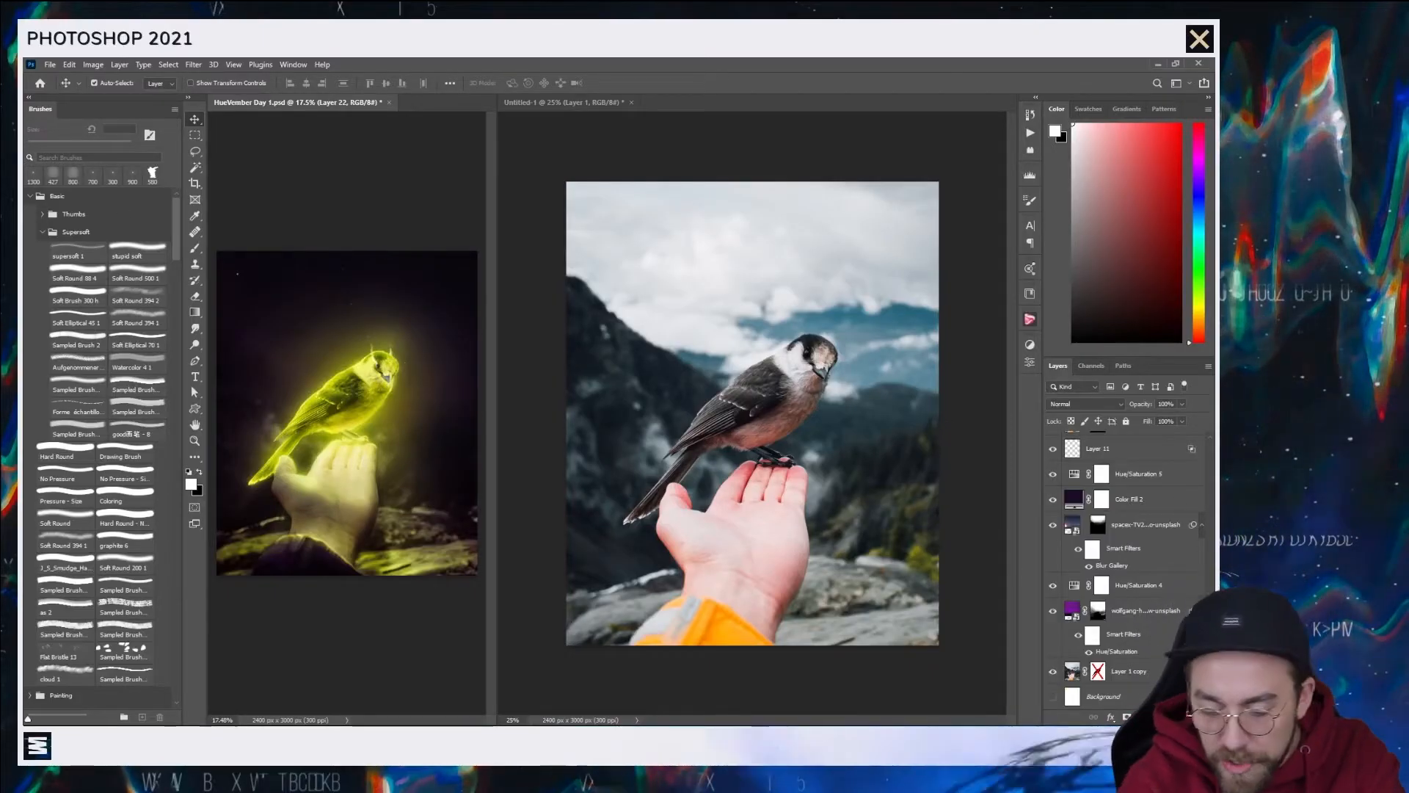
- Isolate Layer 1 copy in the Untitled-1 document by hiding Layer 1 above it
key("ctrl+Tab")
left_click(1121, 467)
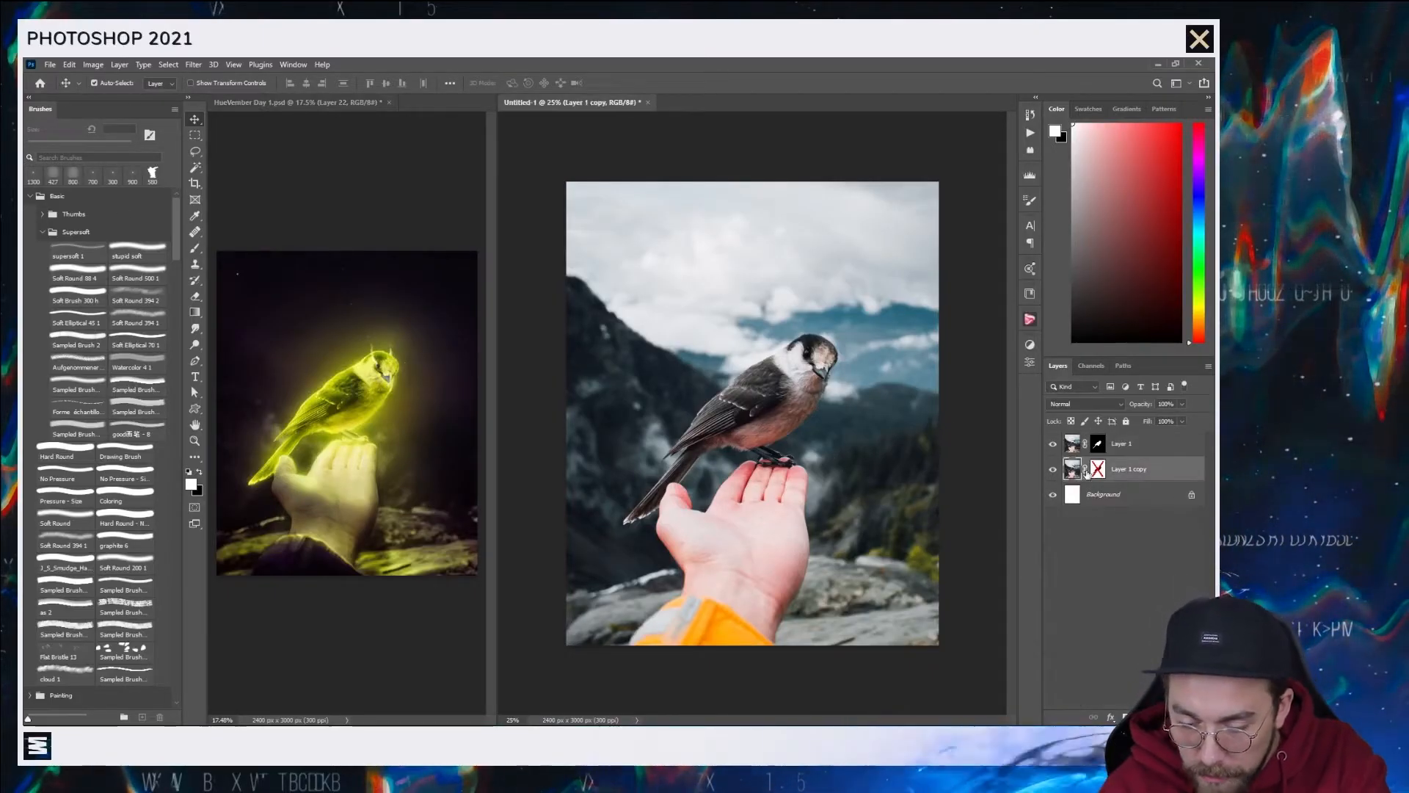
left_click(1052, 469)
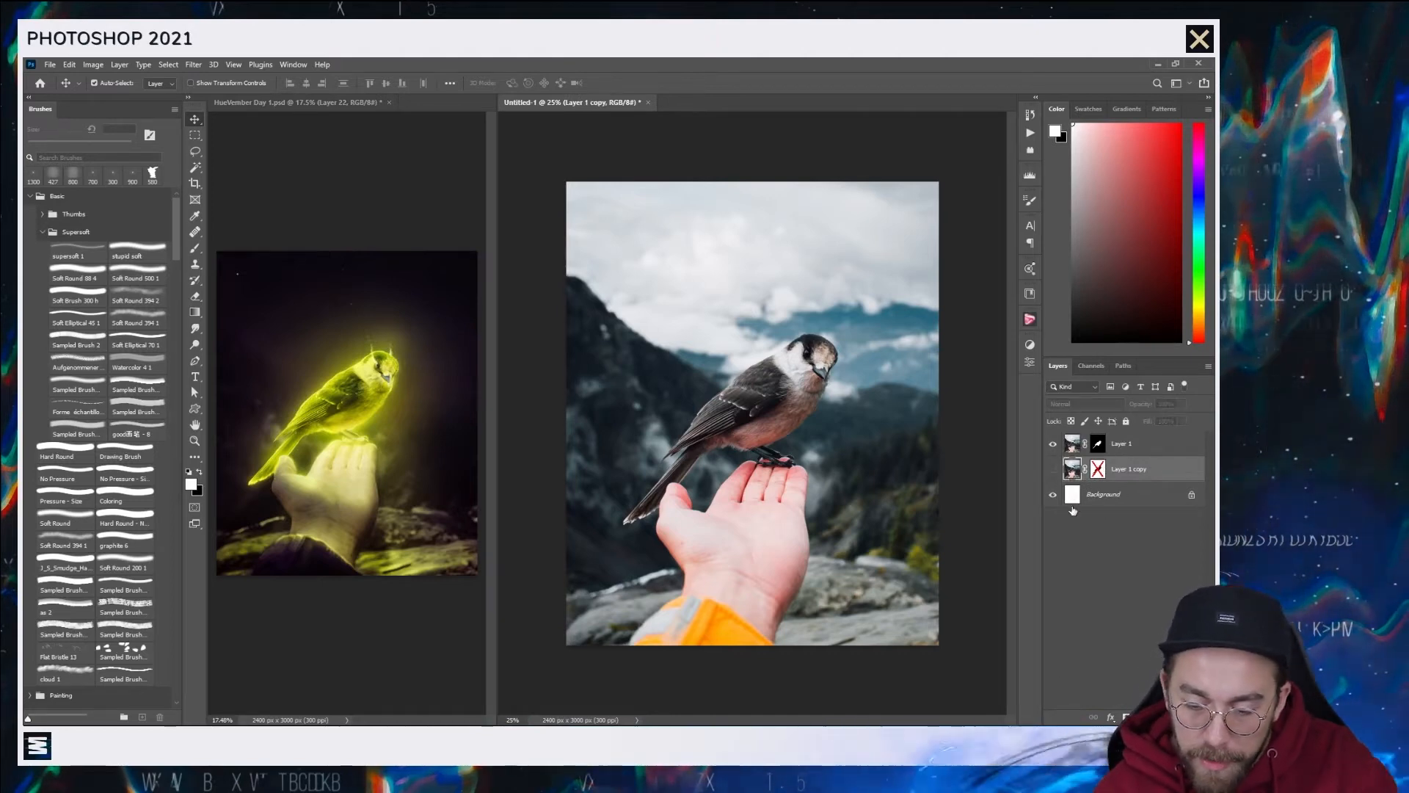
left_click(1052, 444)
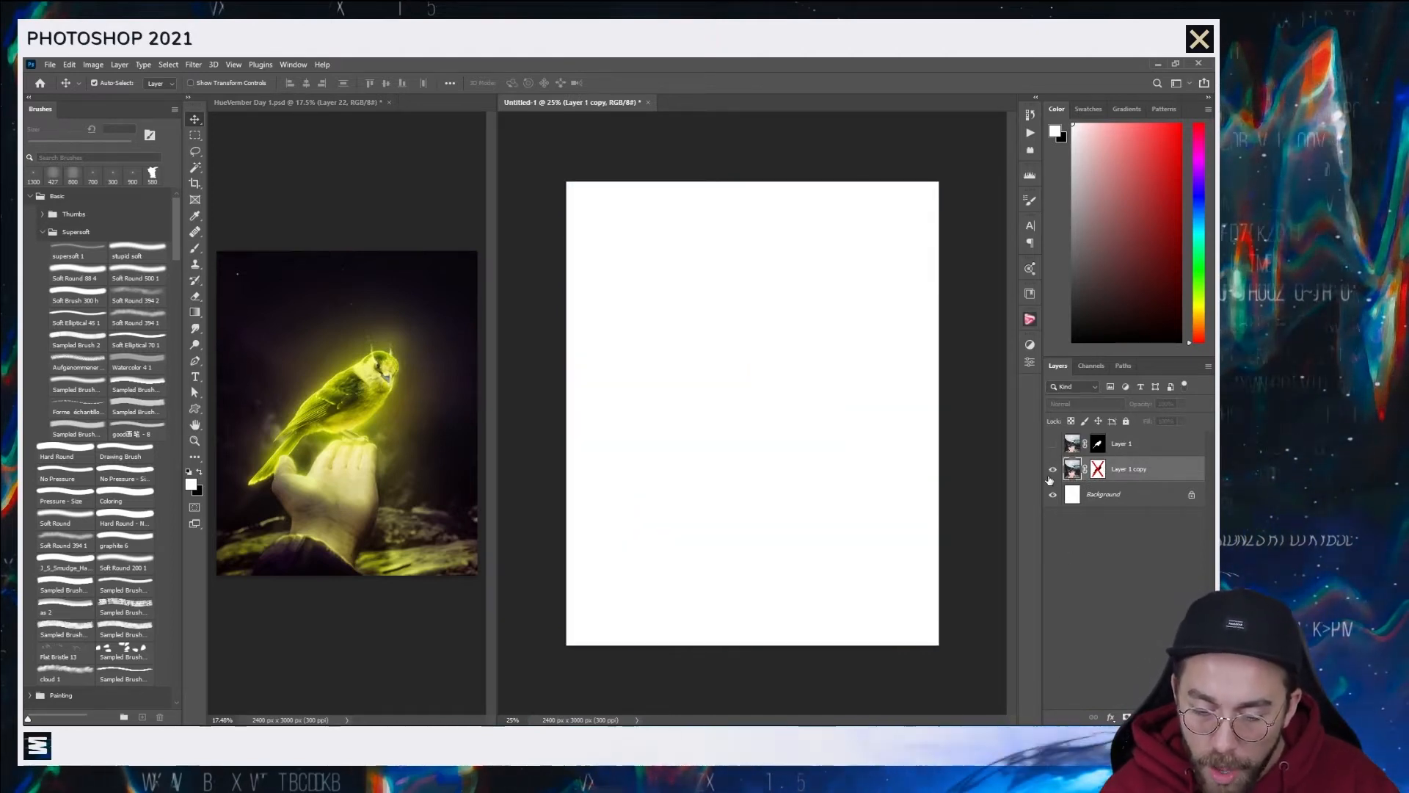
left_click(1049, 479)
- Enable the bird-shaped mask on Layer 1 copy, inspect the mask on its own, and show Layer 1 again
left_click(1098, 471, "alt")
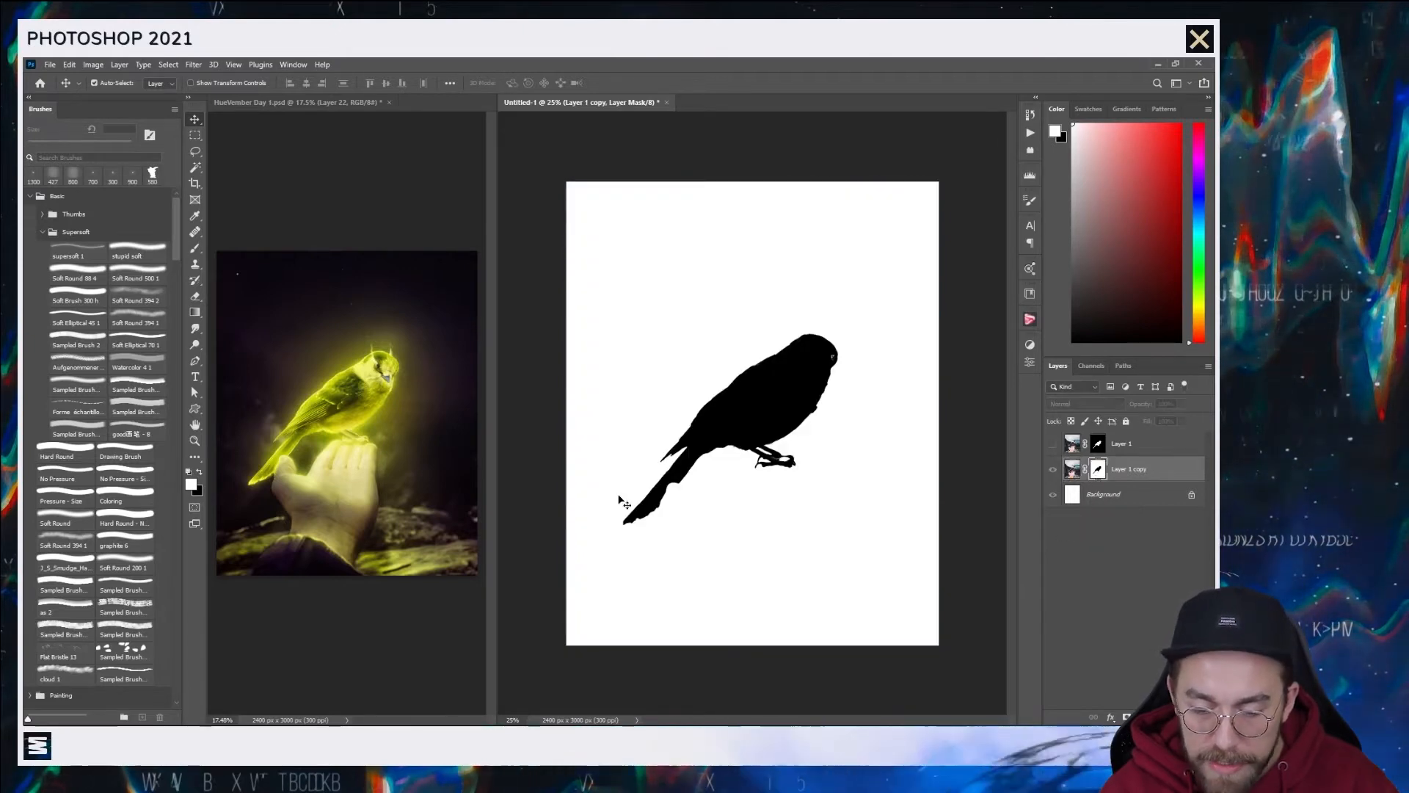
left_click(1096, 471, "alt")
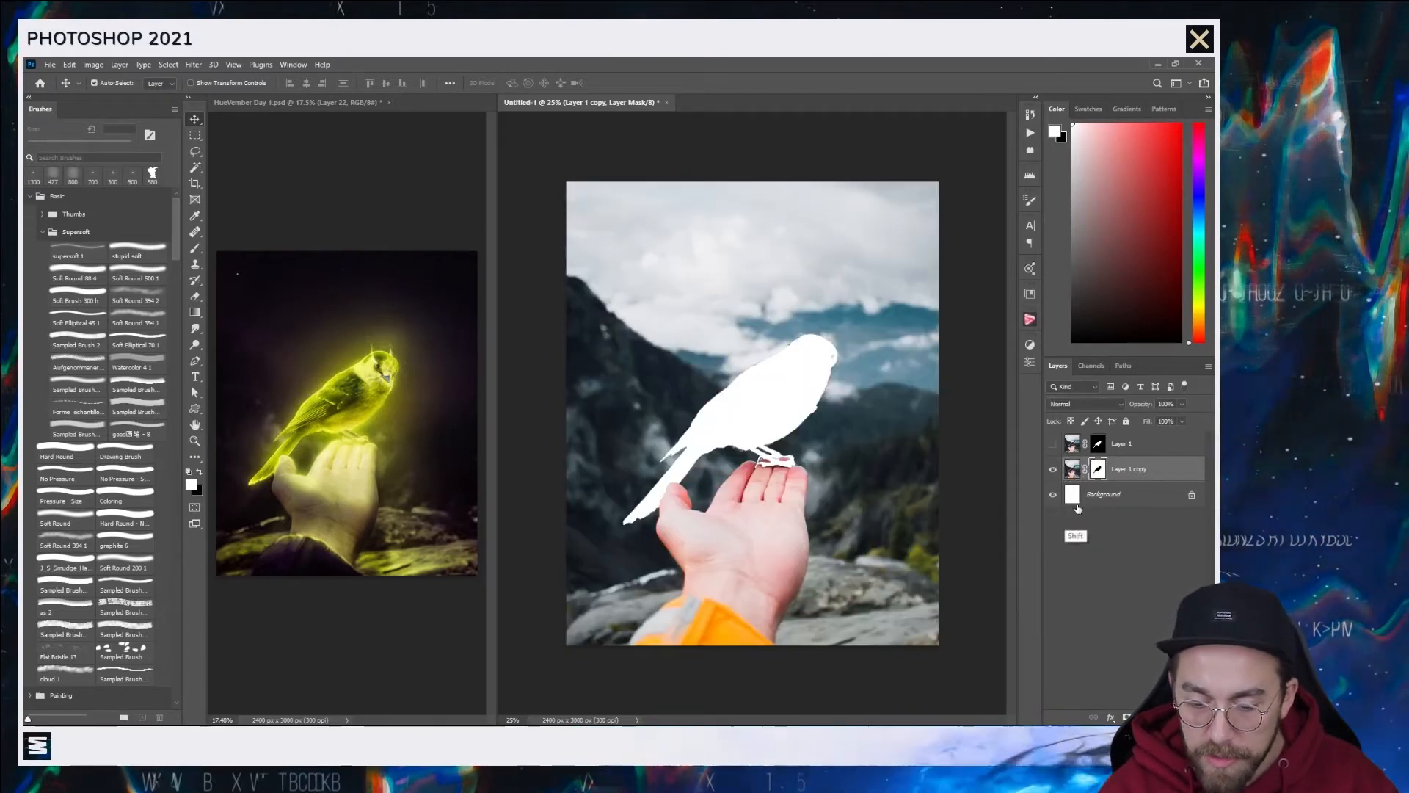
left_click(1052, 444)
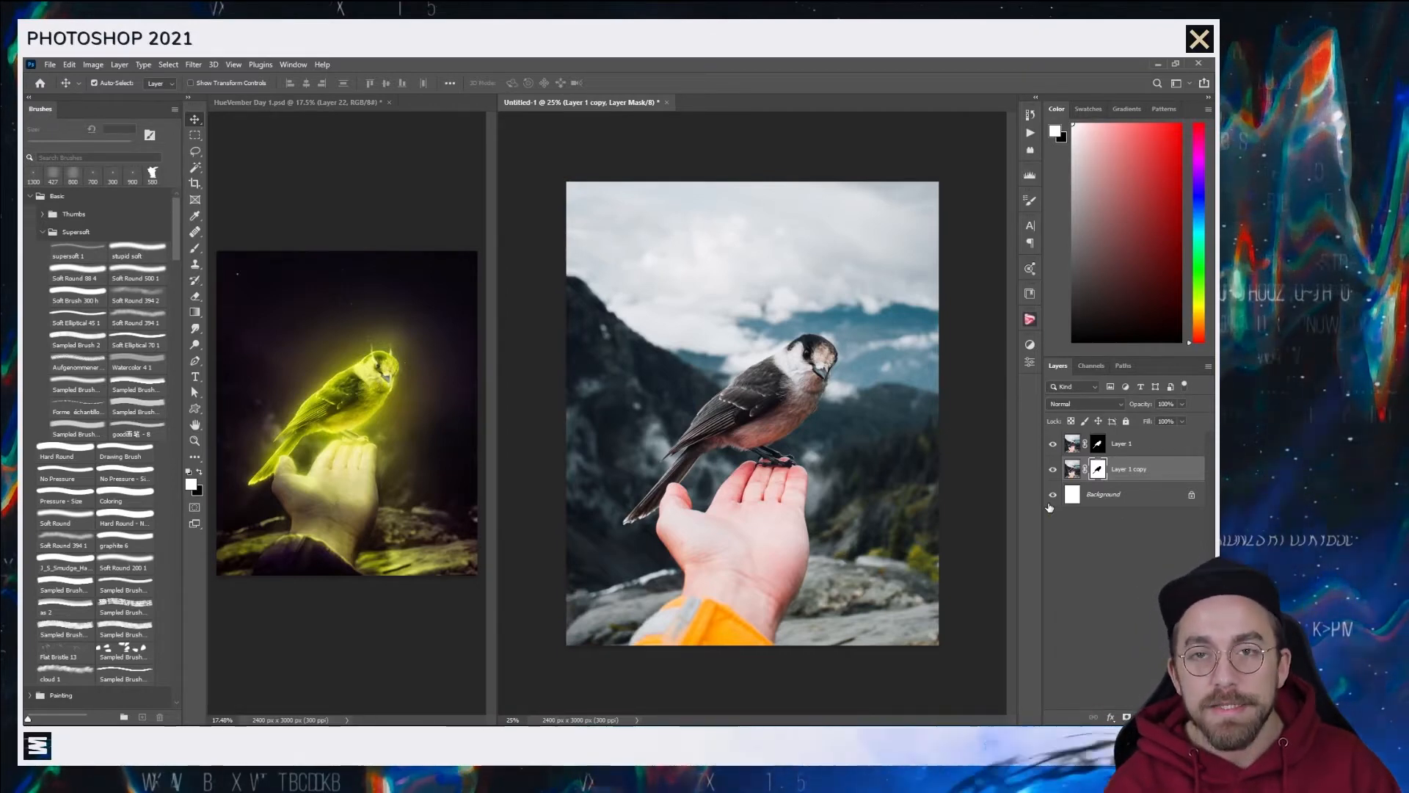
- Add a new layer above Layer 1, and ready the supersoft 1 brush with a yellow hue on Layer 1 copy
left_click(1163, 446)
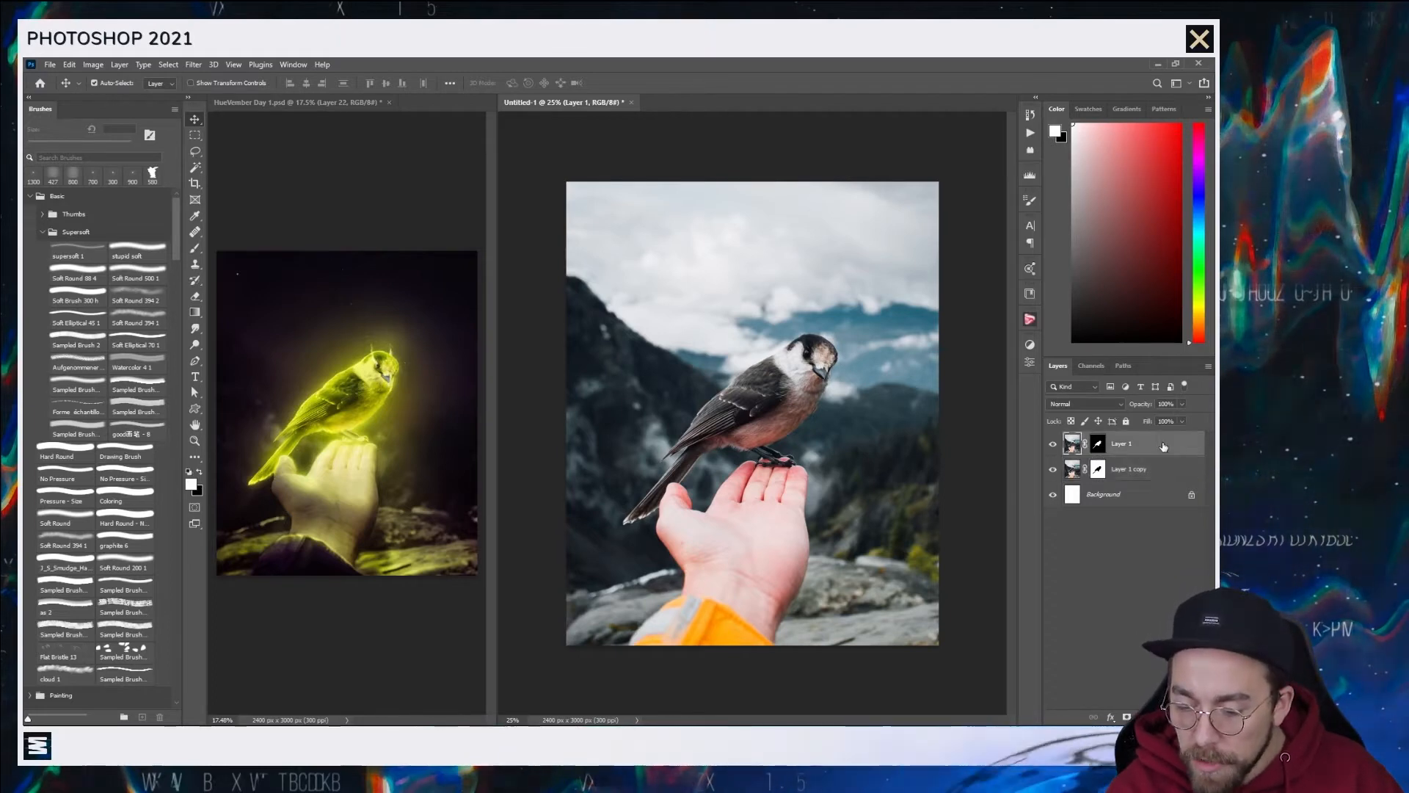
key("ctrl+shift+alt+n")
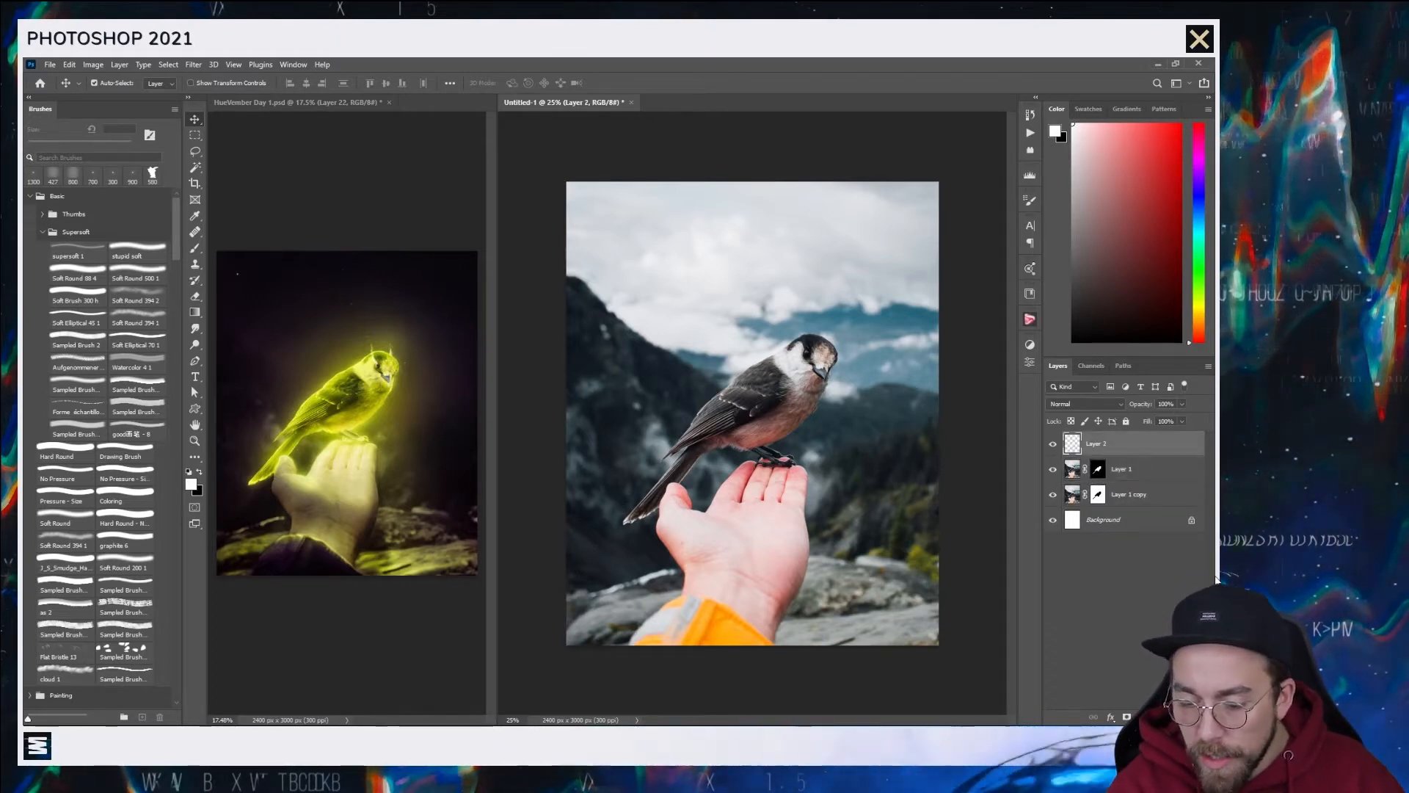
left_click(1128, 494)
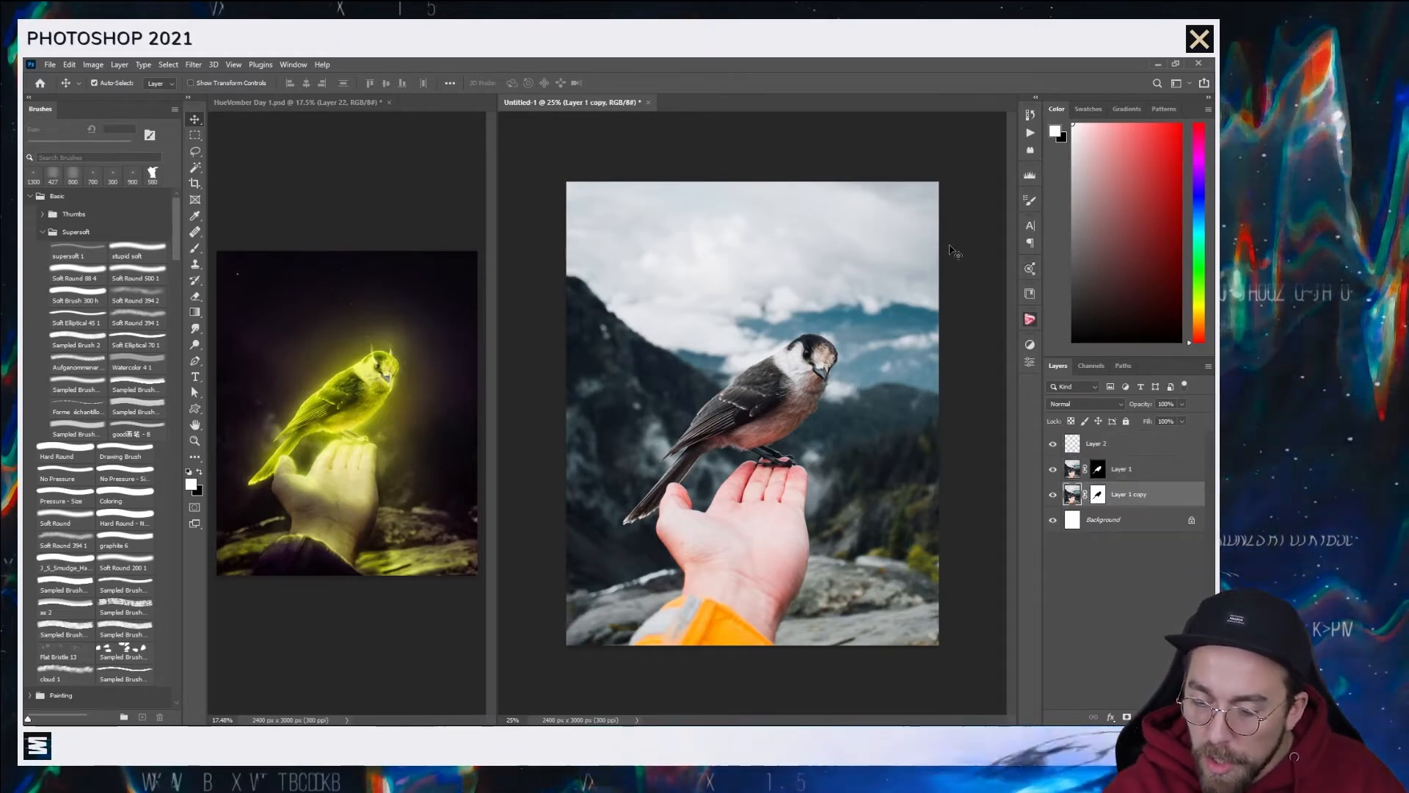
left_click(1197, 309)
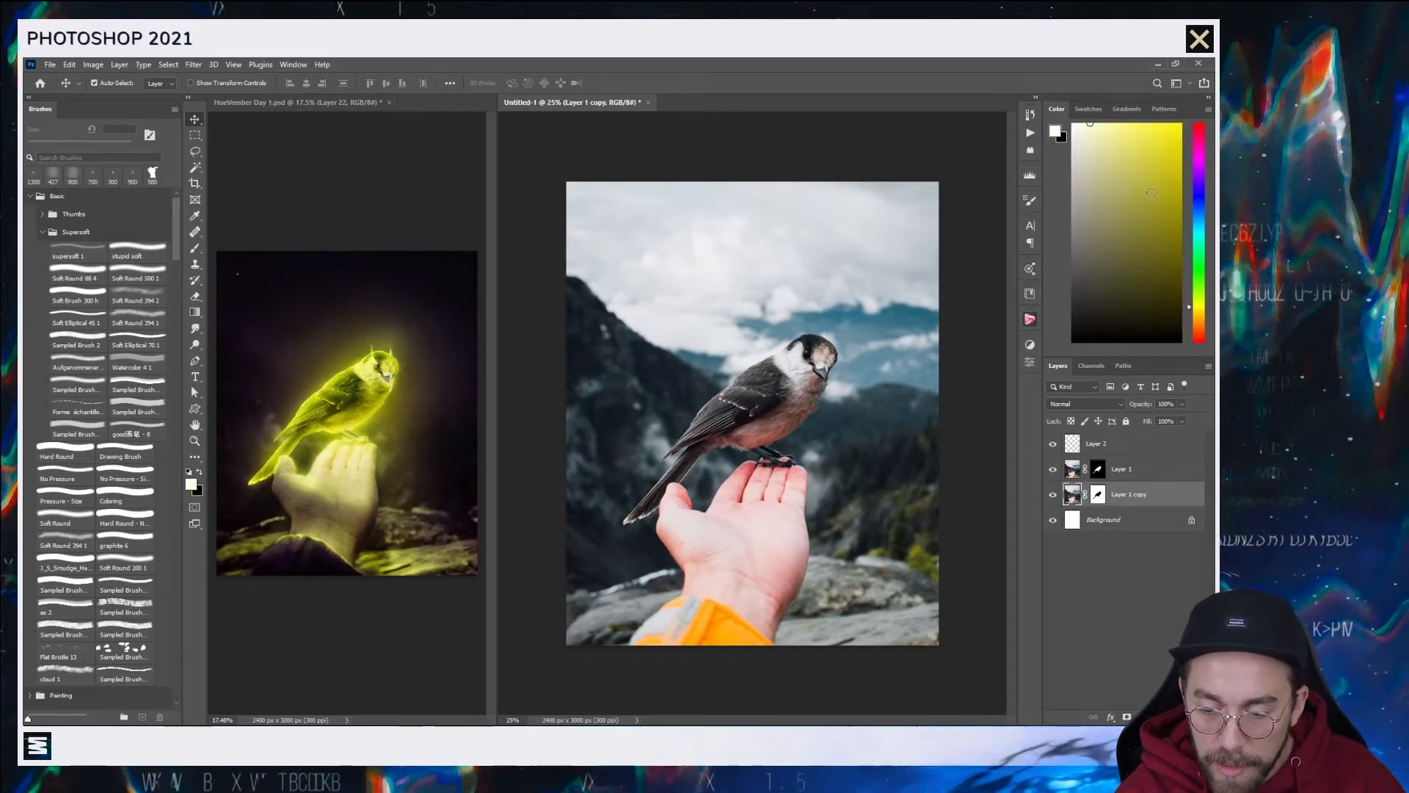
left_click(92, 256)
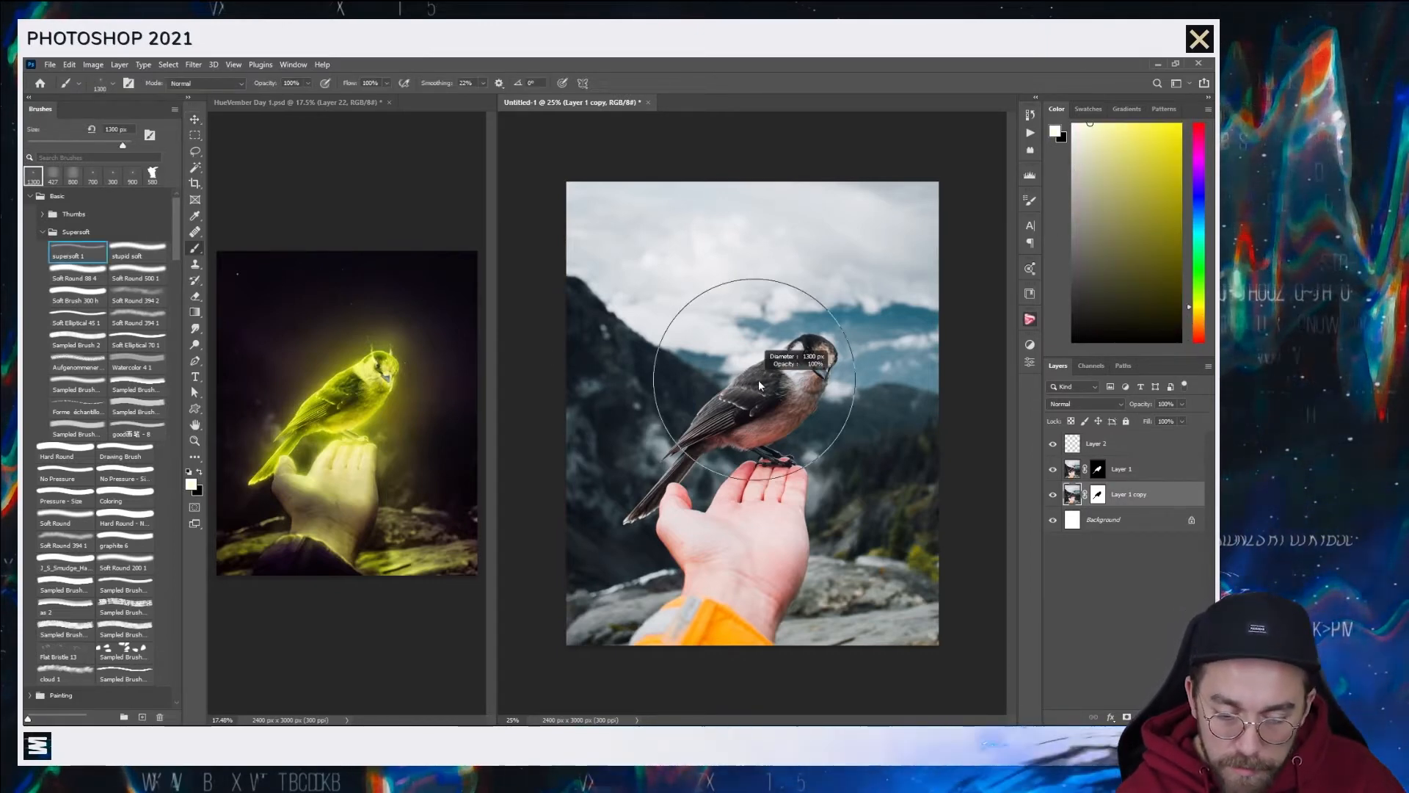
- Try painting a soft pale yellow glow behind the bird on Layer 1 copy, and undo it
mouse_move(825, 316)
left_mouse_down()
mouse_move(661, 411)
mouse_move(673, 479)
mouse_move(652, 603)
mouse_move(629, 645)
left_mouse_up()
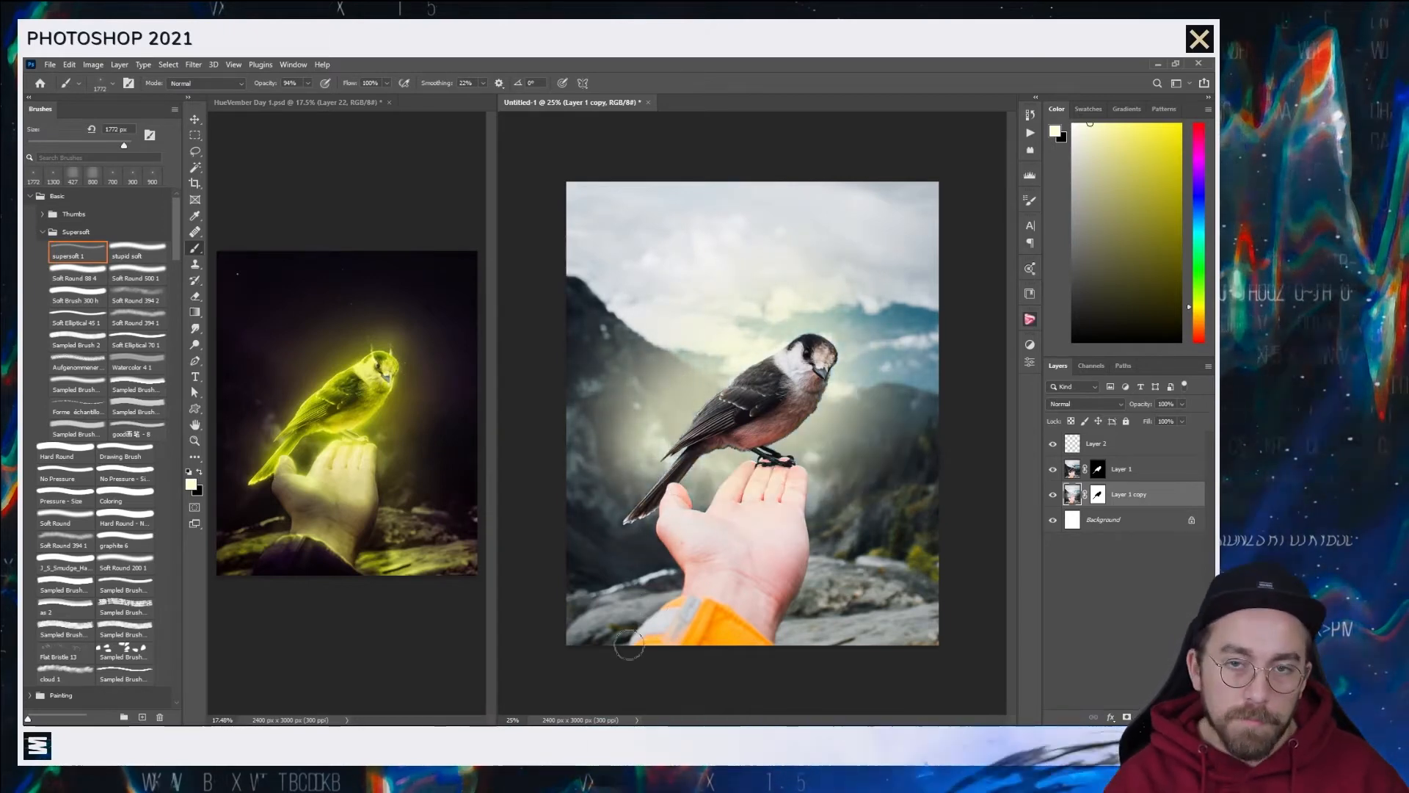
key("ctrl+z")
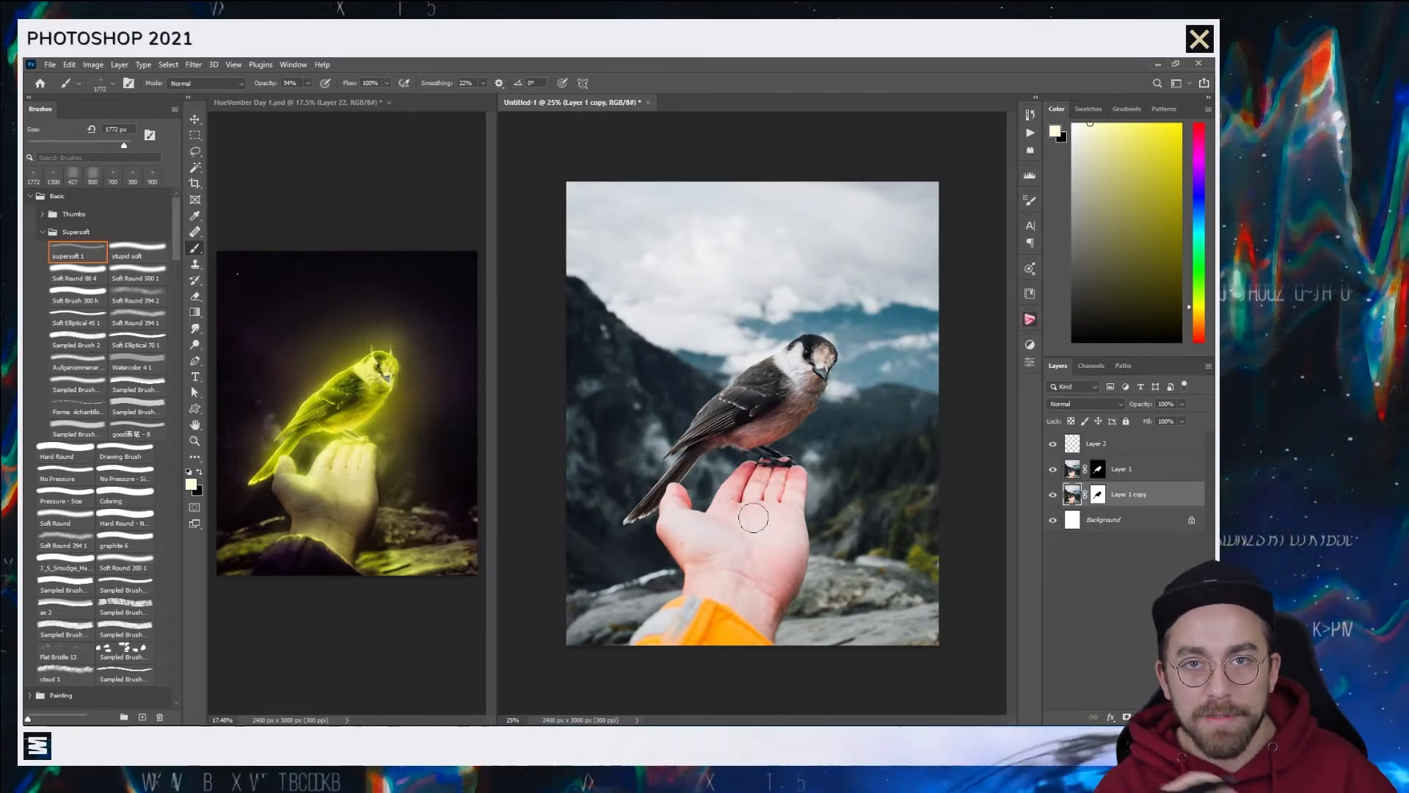
- In the HueVember Day 1.psd document, show the Layer 5 copy glow with the other effect layers hidden and check its blend mode
left_click(386, 436)
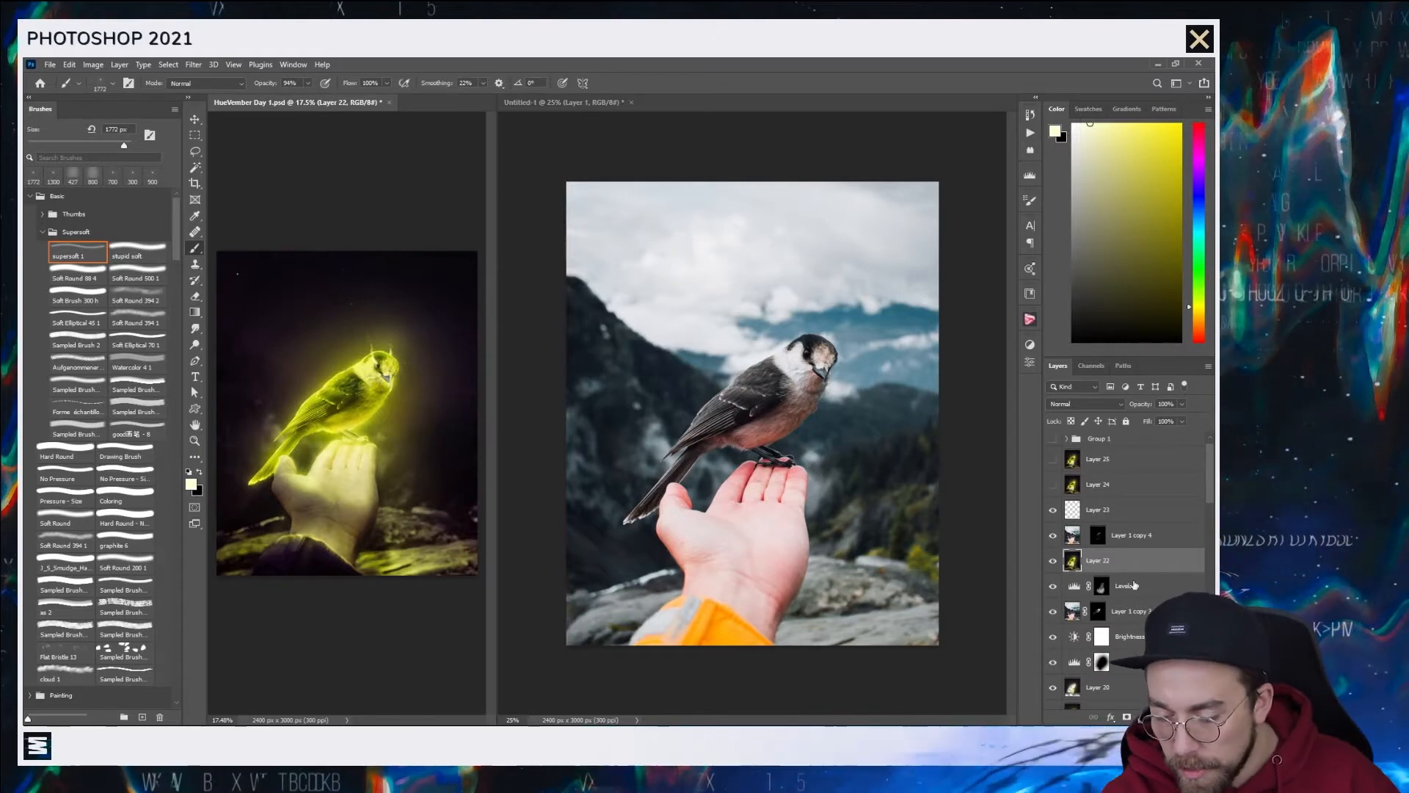
scroll(1130, 585, "down", 3)
left_click(1052, 506)
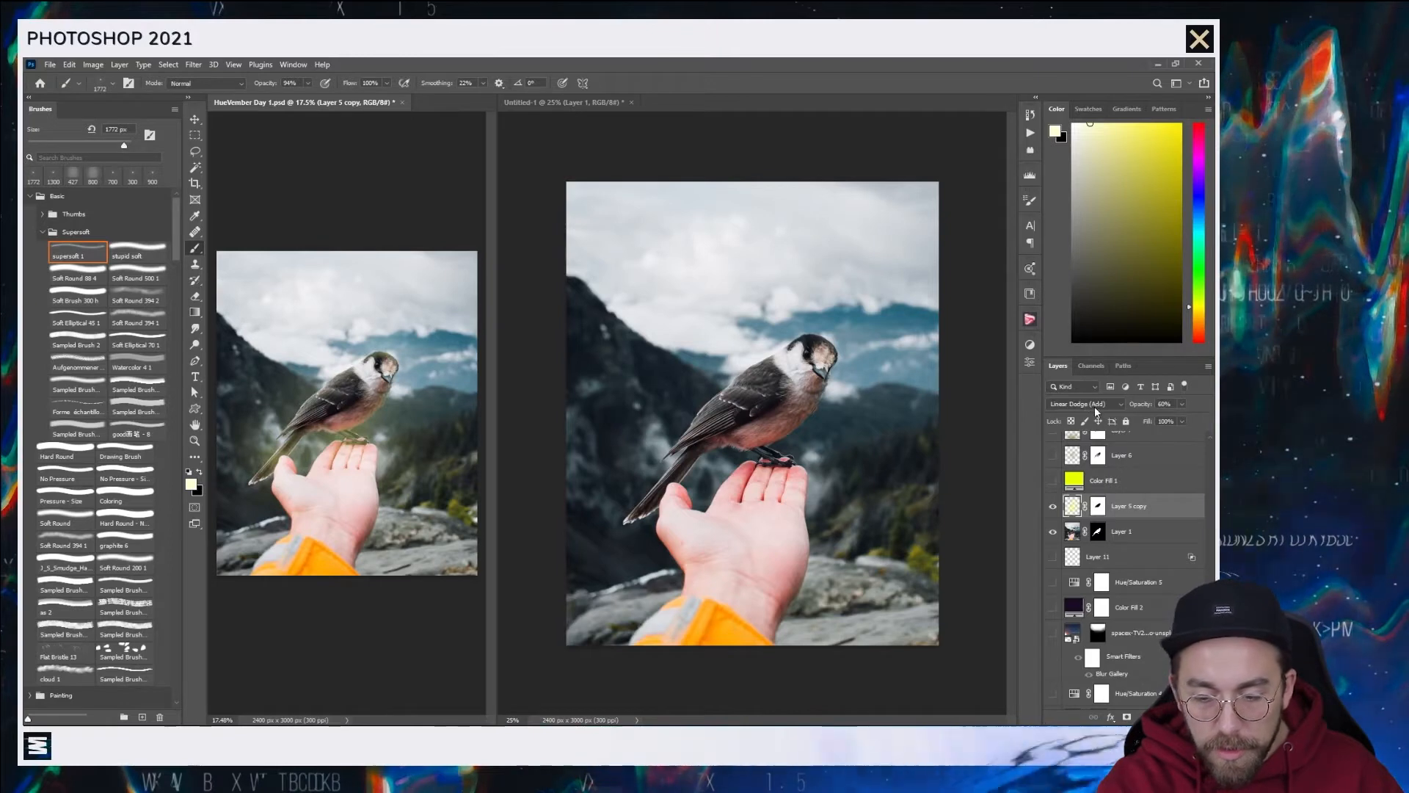
- In the Untitled-1 document, add a layer above Layer 1 set to Linear Dodge (Add), and pick a bright saturated yellow foreground
left_click(578, 107)
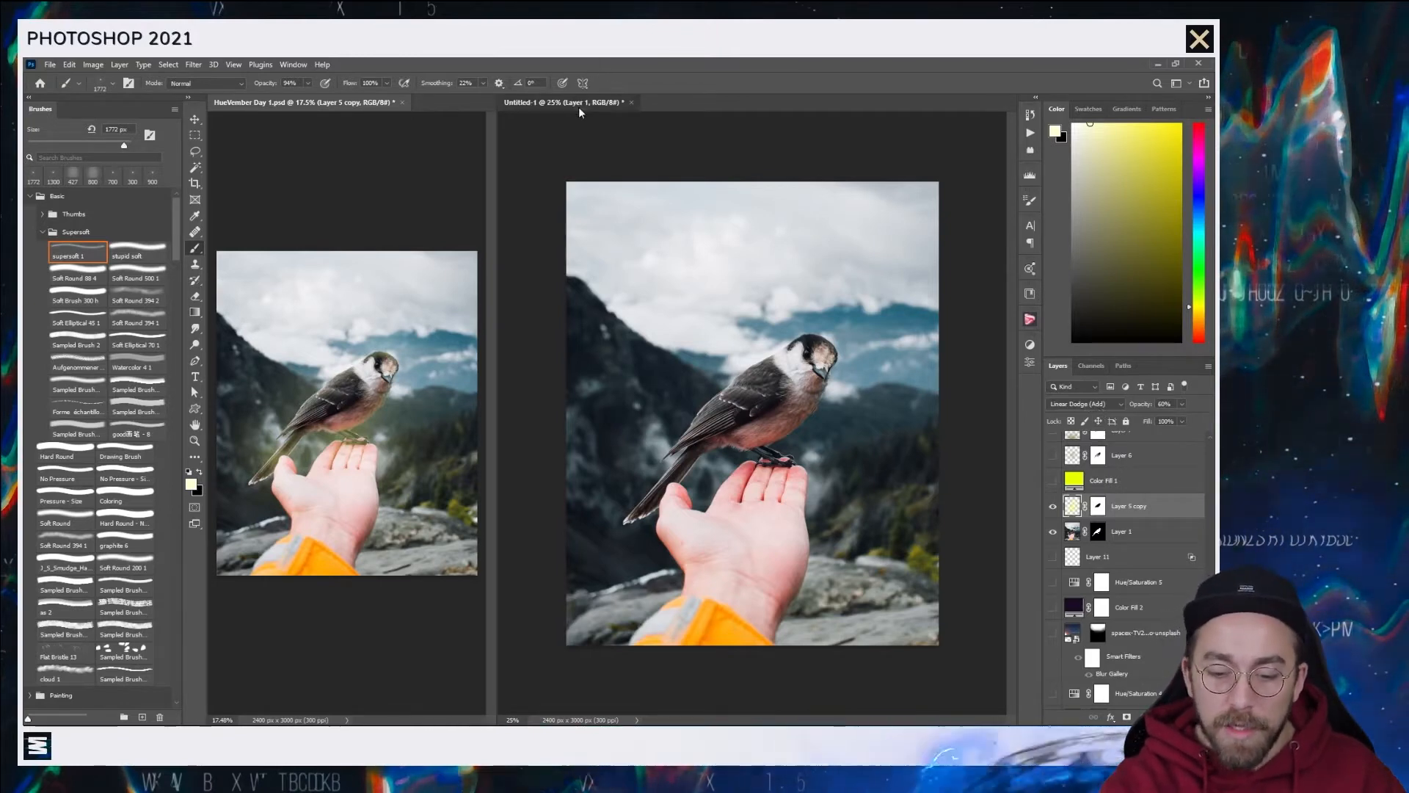
key("ctrl+alt+shift+n")
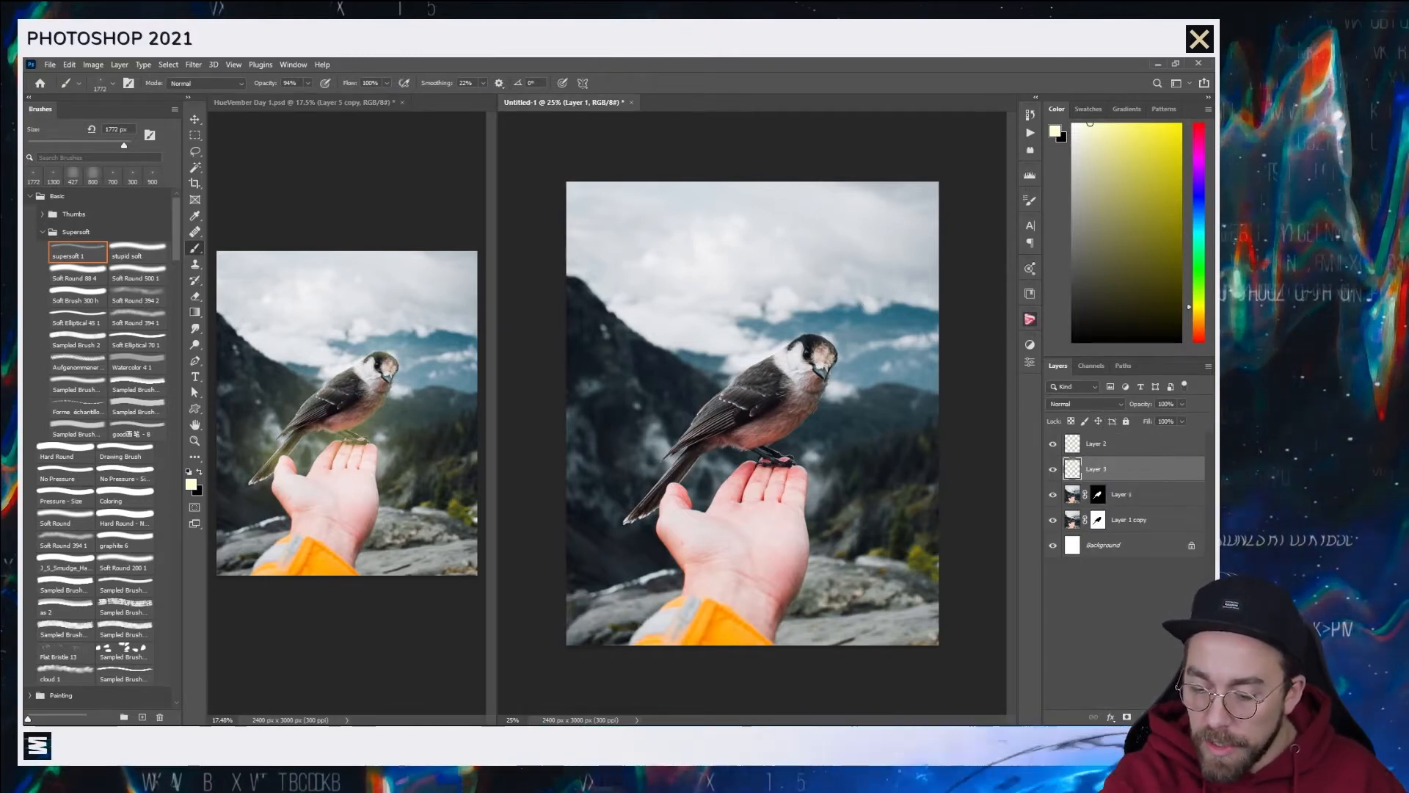
left_click_drag(1120, 145, 1162, 74)
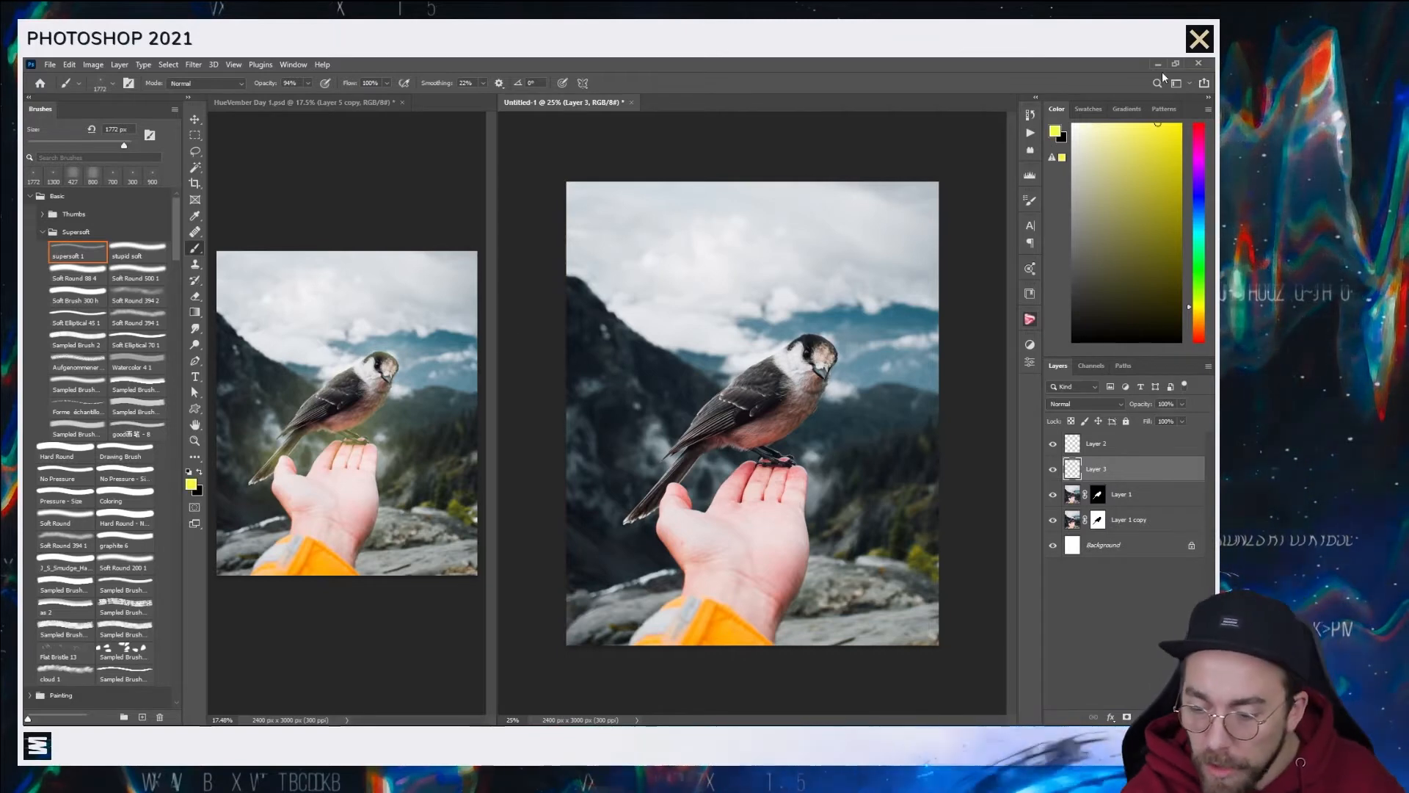
left_click(1085, 404)
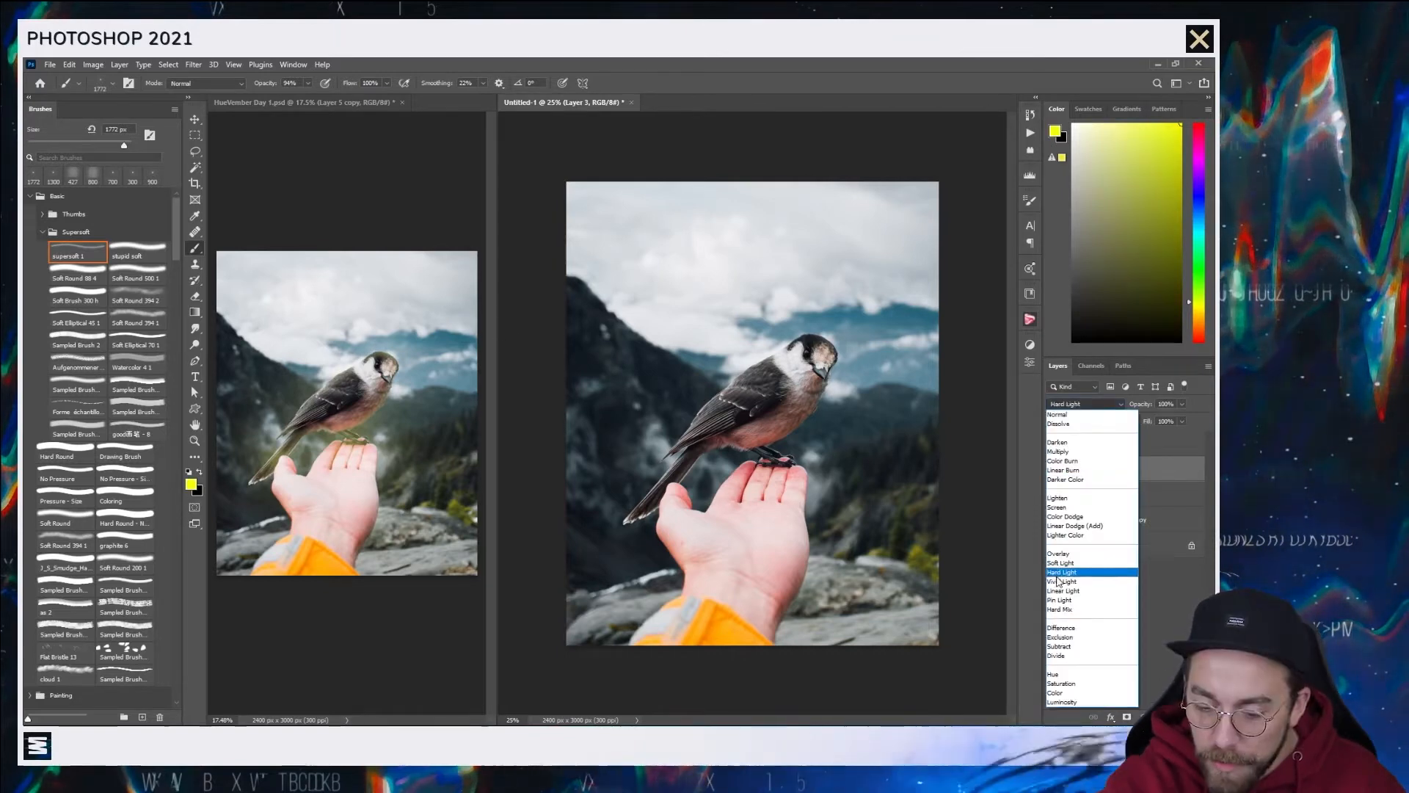
left_click(1075, 525)
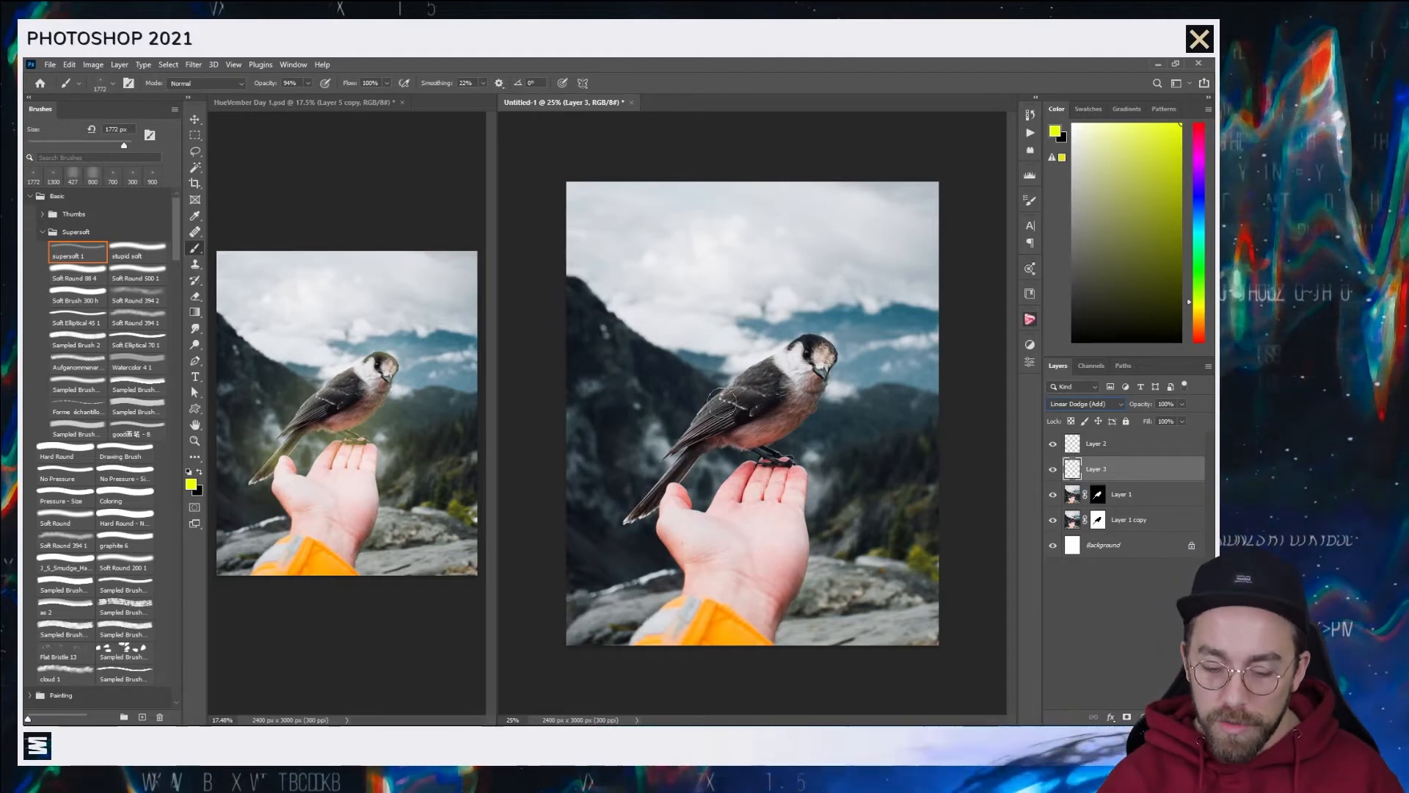
- Paint a soft yellow glow over the bird's back, head and tail on Layer 3
left_click(733, 389)
left_click(793, 365)
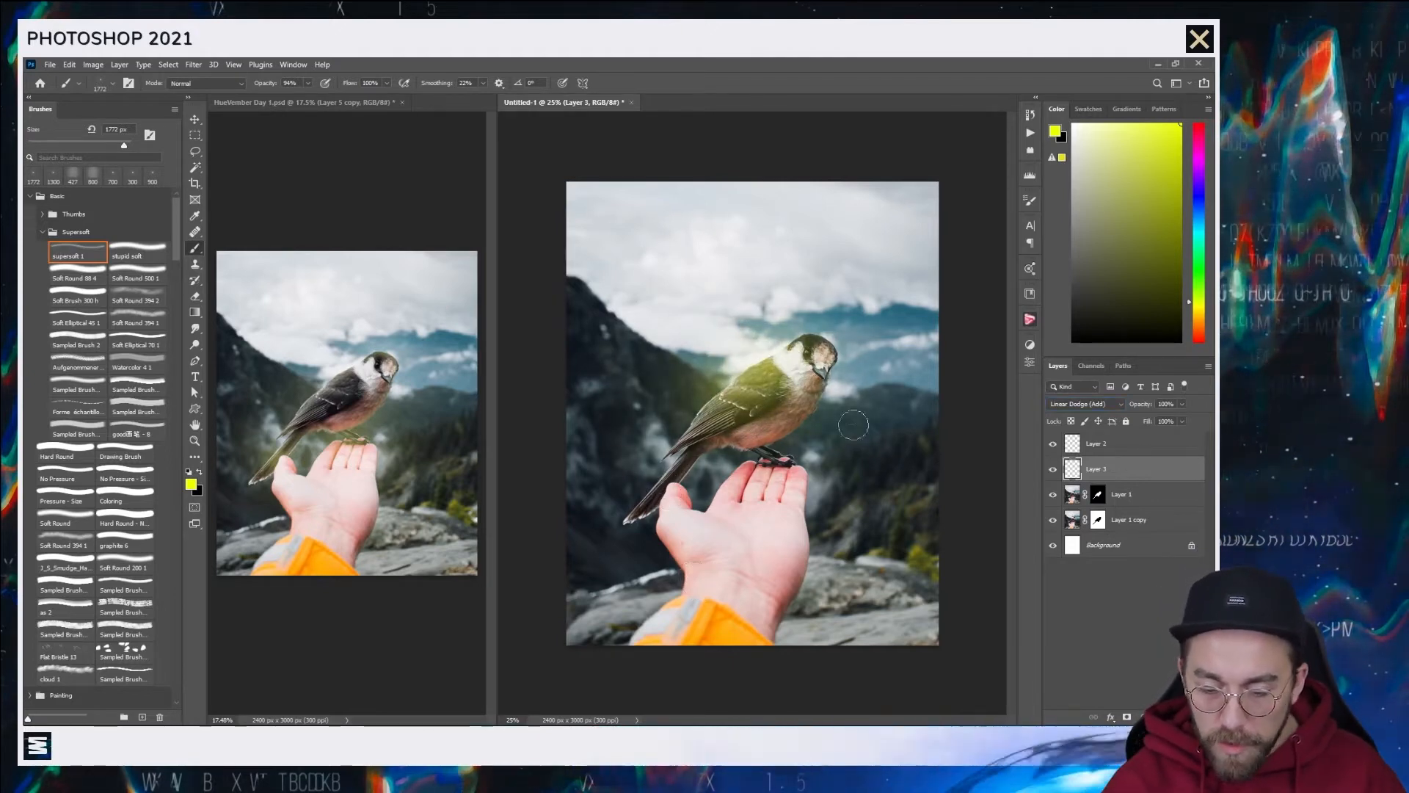
left_click(828, 378)
left_click(826, 387)
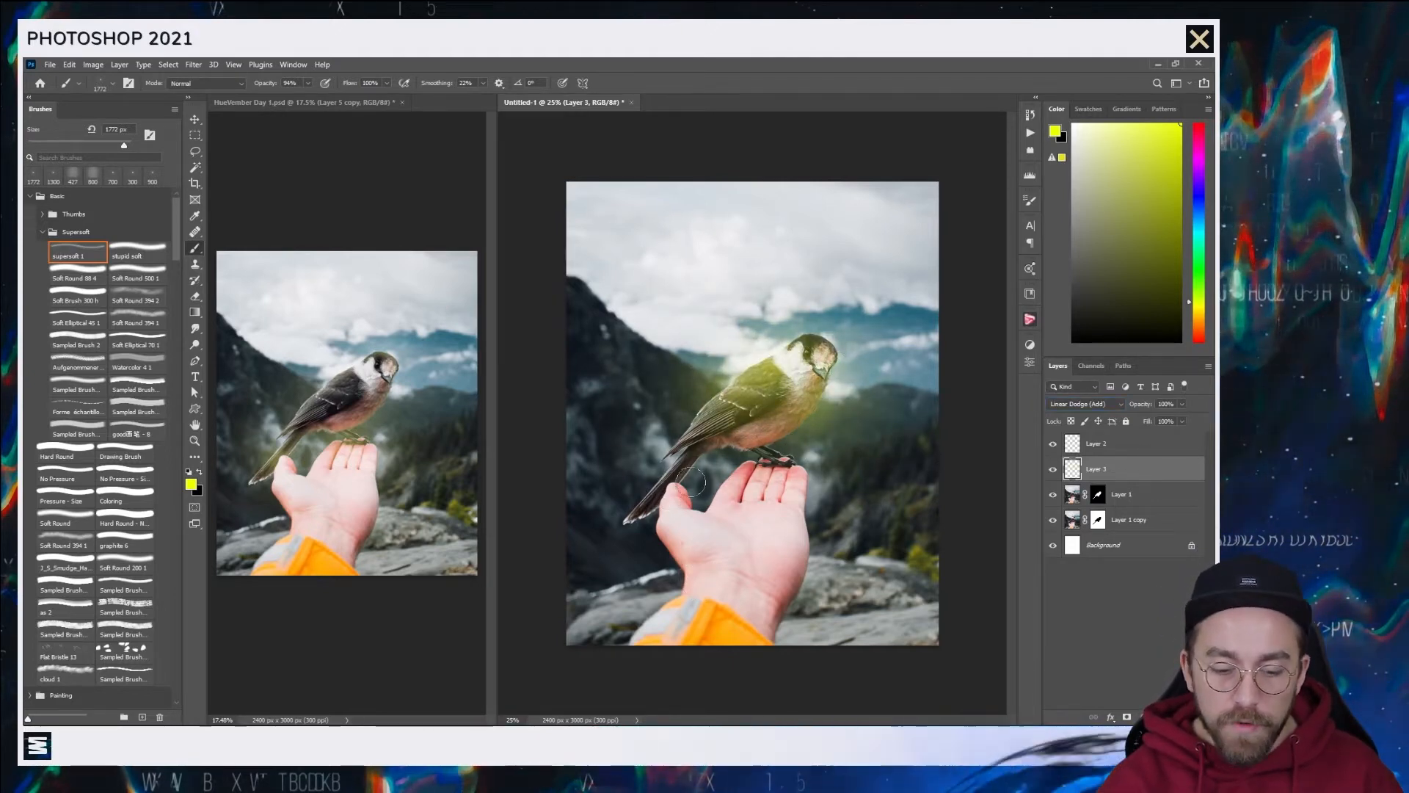
left_click(675, 444)
- Try painting a strong yellow glow over the hand, and undo those strokes
mouse_move(776, 521)
left_mouse_down()
mouse_move(761, 522)
mouse_move(776, 537)
left_mouse_up()
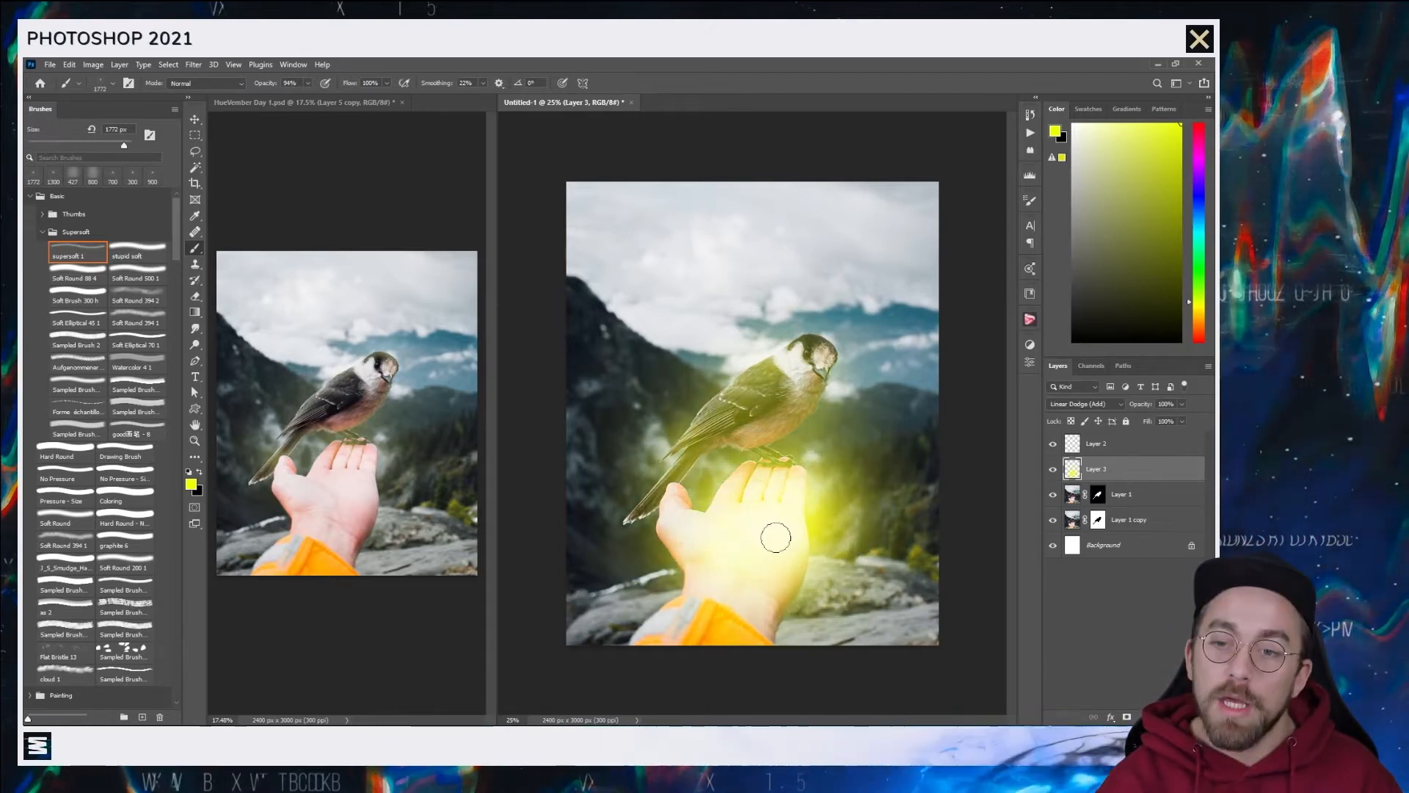
key("ctrl+z")
key("ctrl+z")
key("ctrl+z")
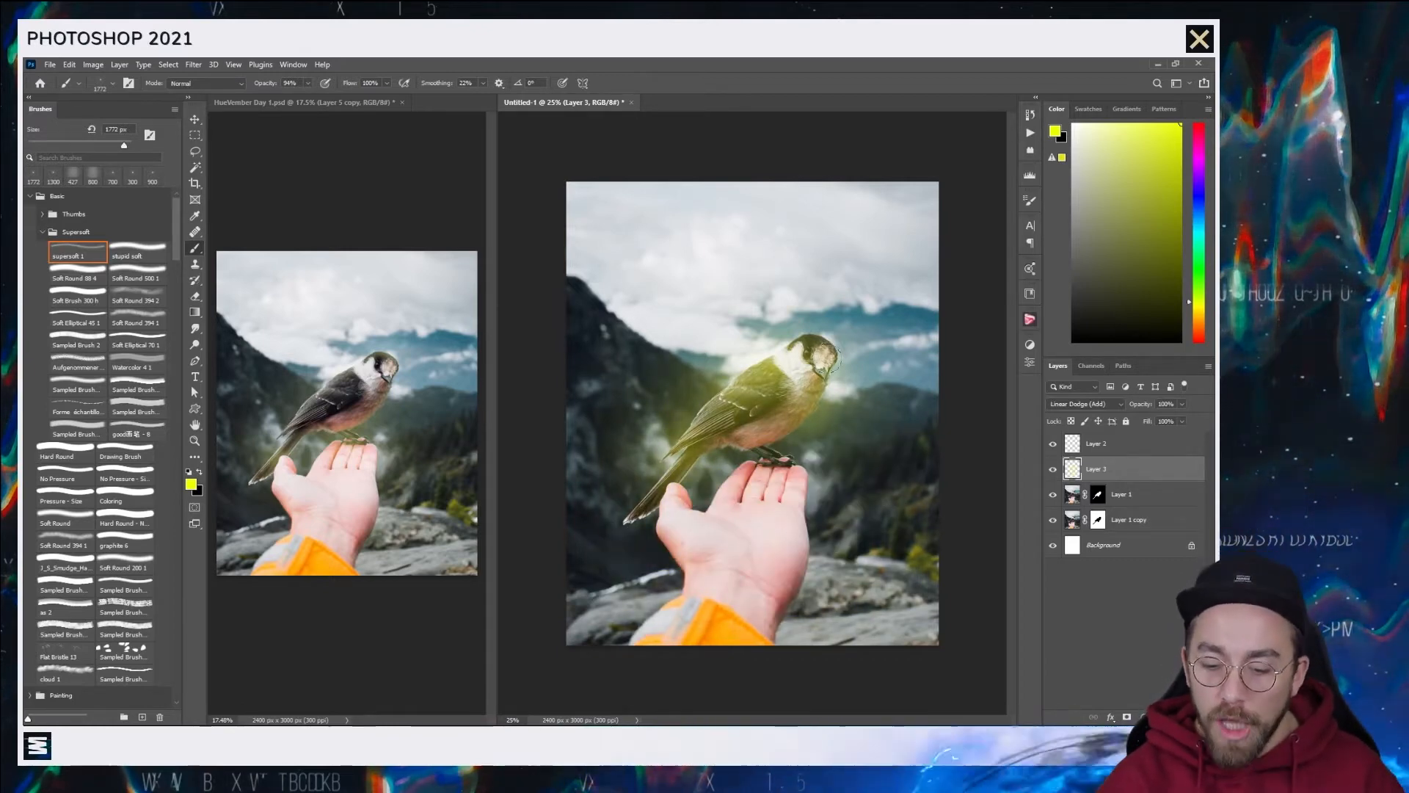
- Strengthen the yellow glow on Layer 3 with soft strokes around the bird from head to tail
left_click_drag(785, 345, 740, 434)
mouse_move(832, 347)
left_mouse_down()
mouse_move(794, 450)
mouse_move(788, 427)
mouse_move(687, 465)
mouse_move(645, 512)
mouse_move(649, 530)
mouse_move(648, 496)
mouse_move(562, 554)
left_mouse_up()
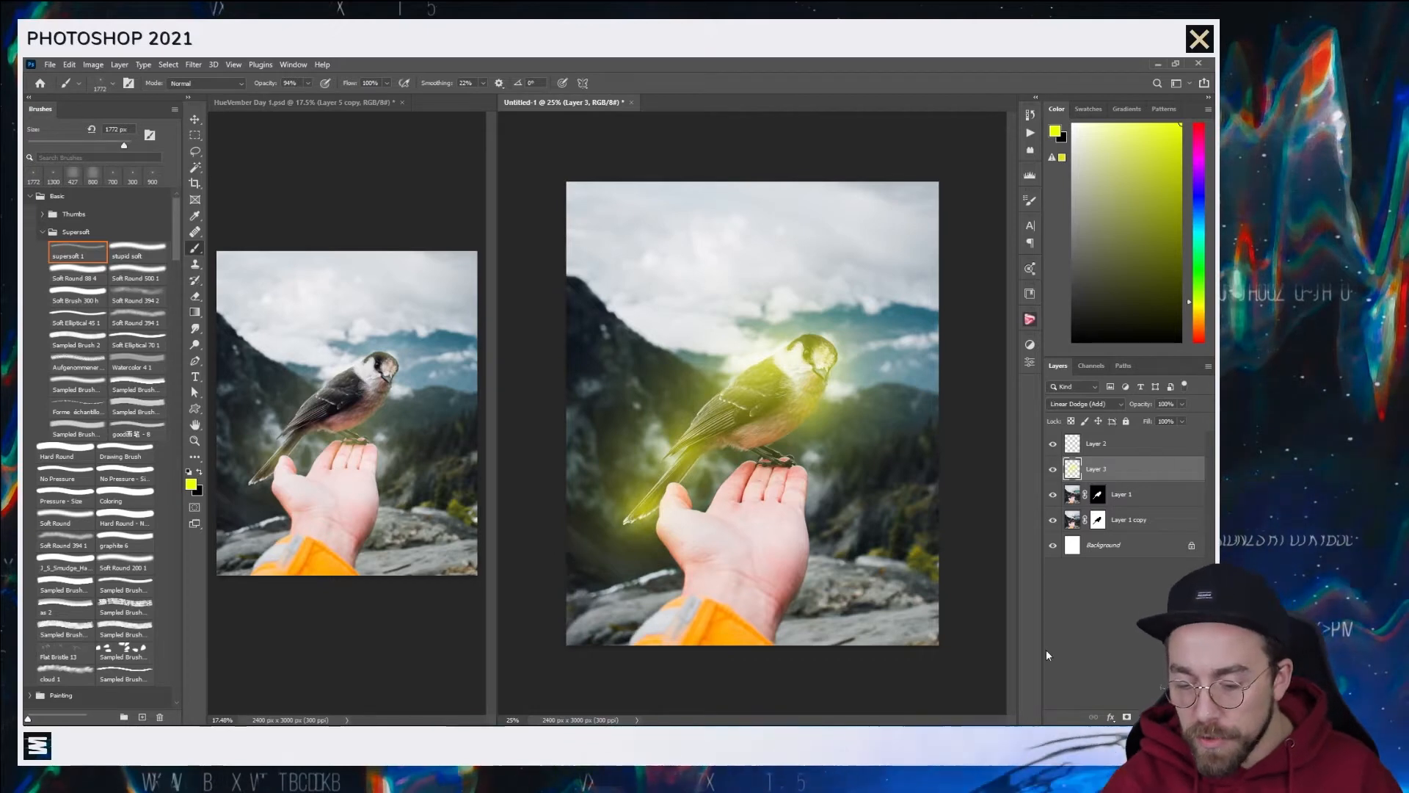
- Copy the bird mask from Layer 1 onto the Layer 3 glow
left_click(1103, 502)
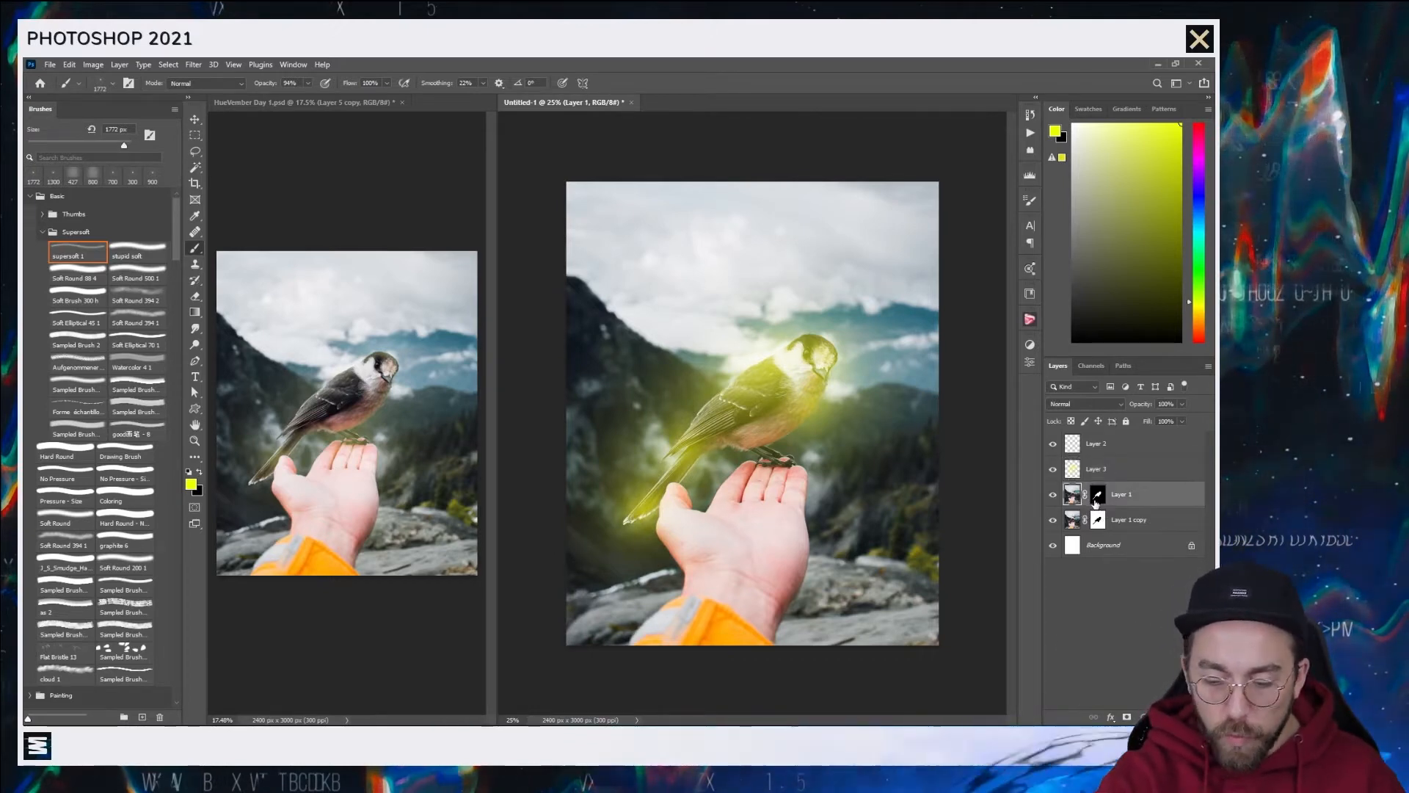
left_click(1097, 494)
left_click_drag(1098, 494, 1096, 470)
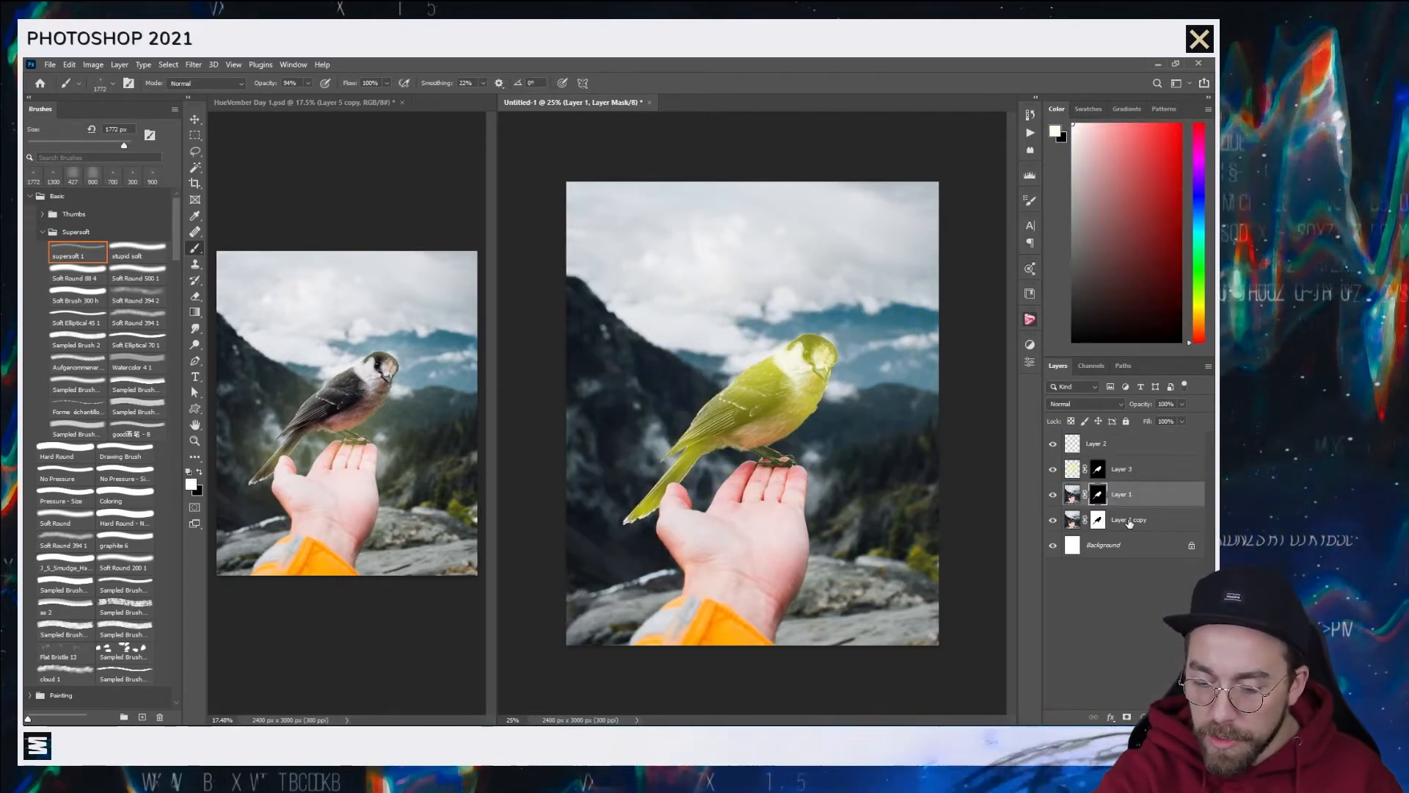
left_click_drag(1098, 498, 1102, 470)
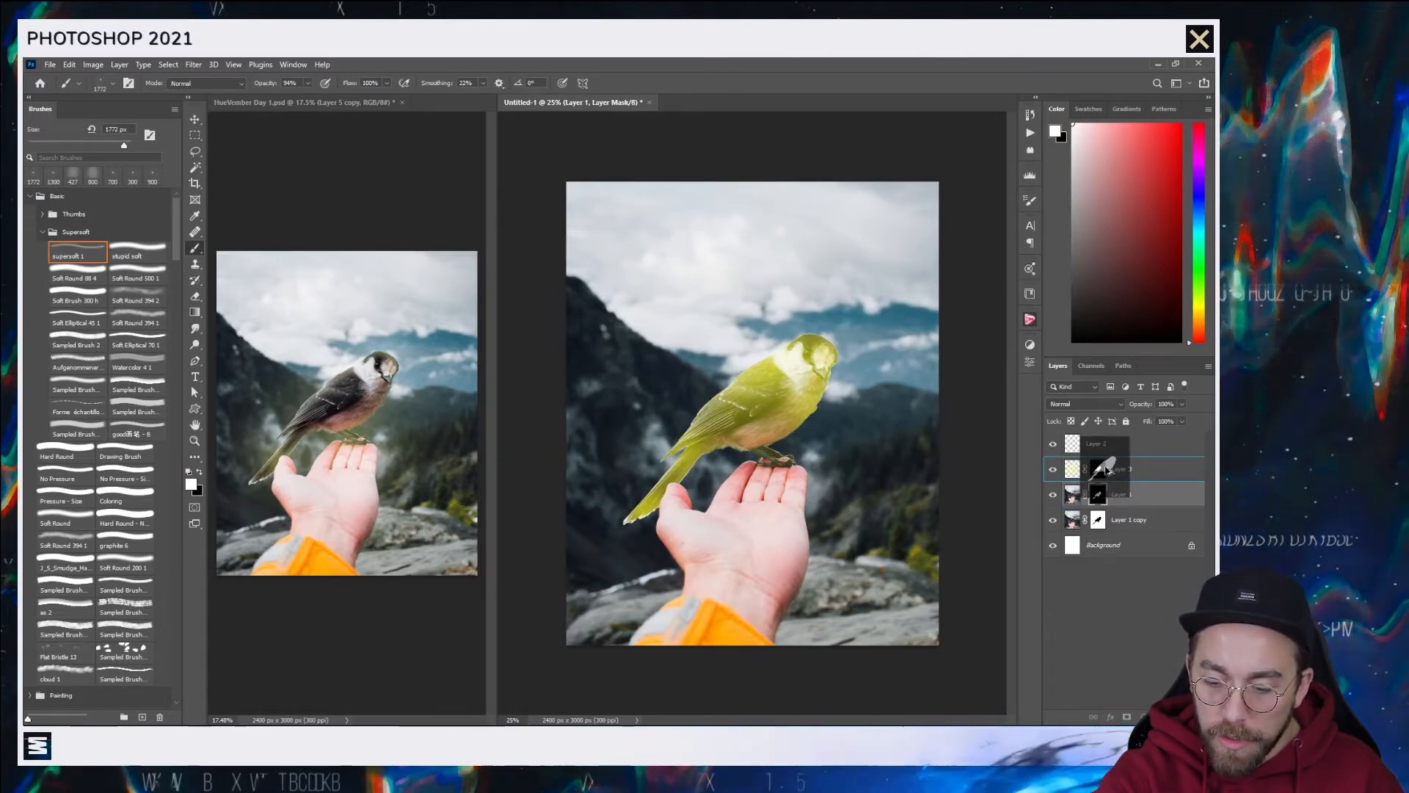
left_click(562, 309)
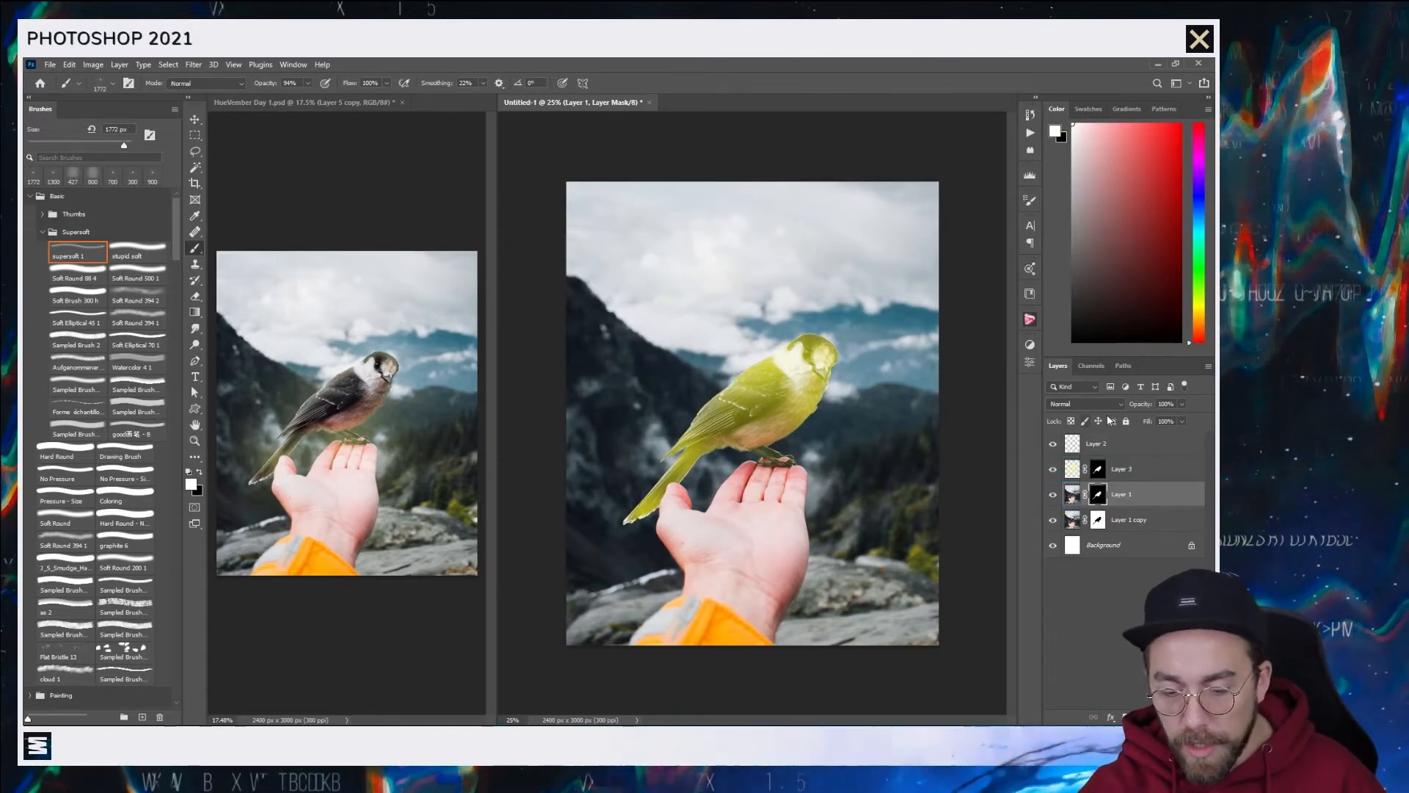
- Invert the Layer 3 mask to limit the glow to the area around the bird, and undo the mask changes
left_click(1094, 477)
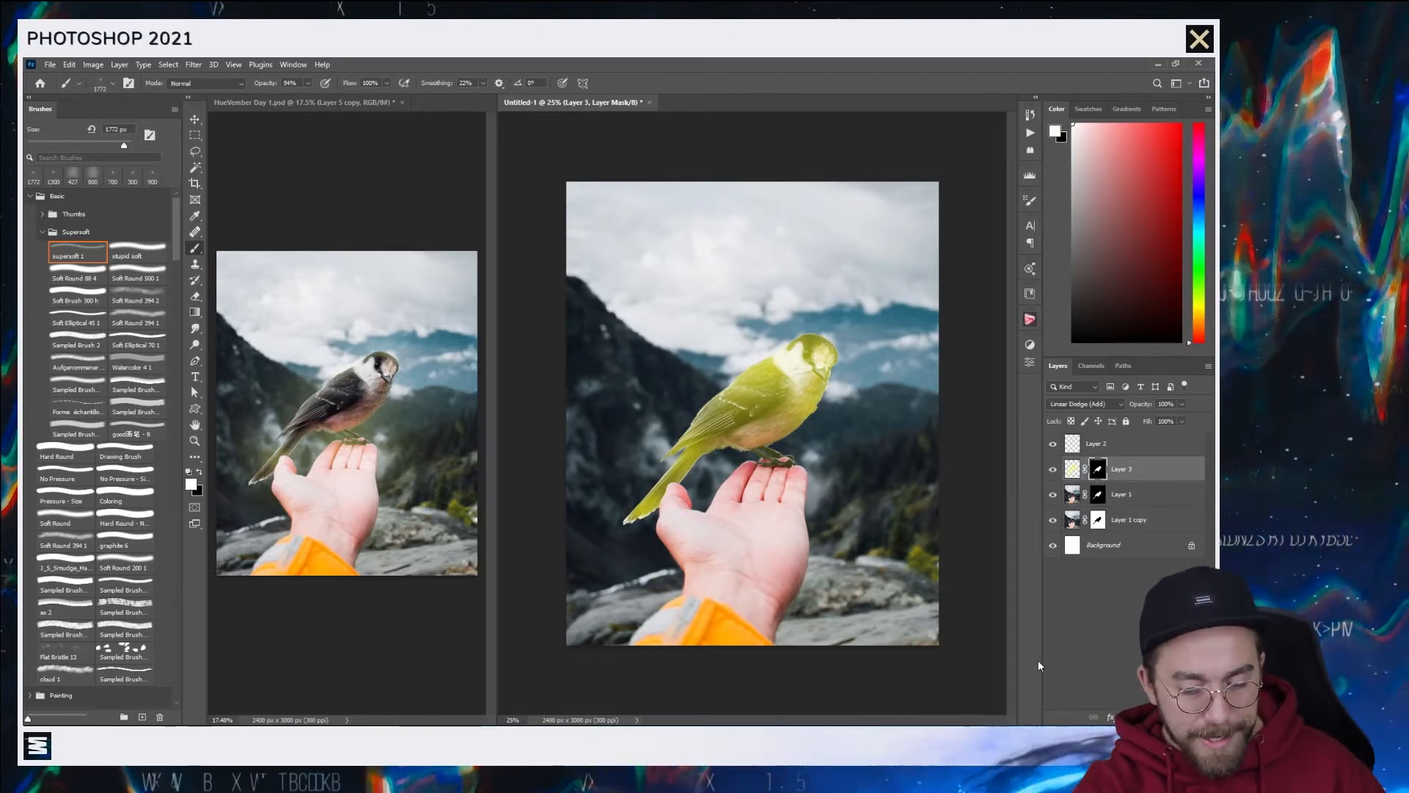
key("ctrl+i")
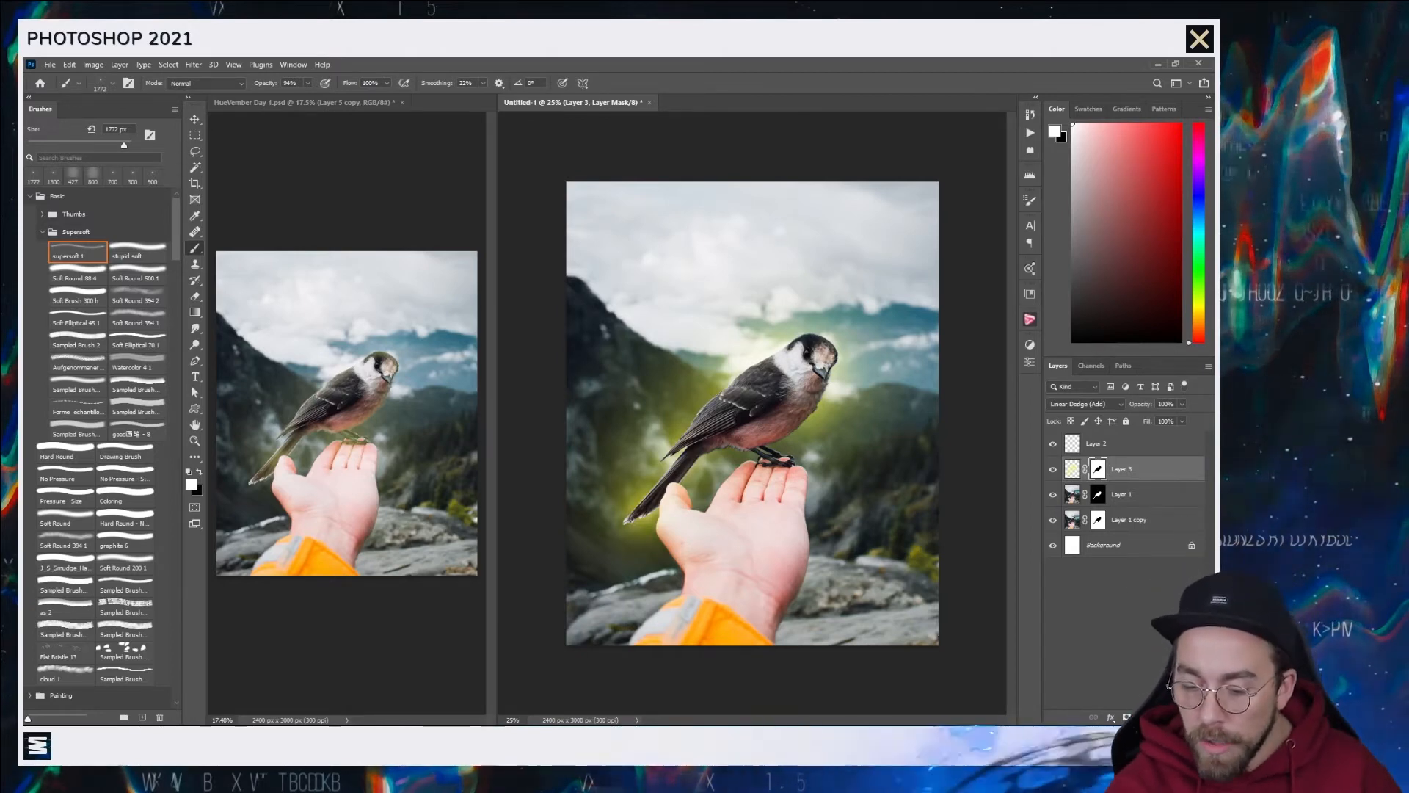
key("ctrl+z")
key("ctrl+z")
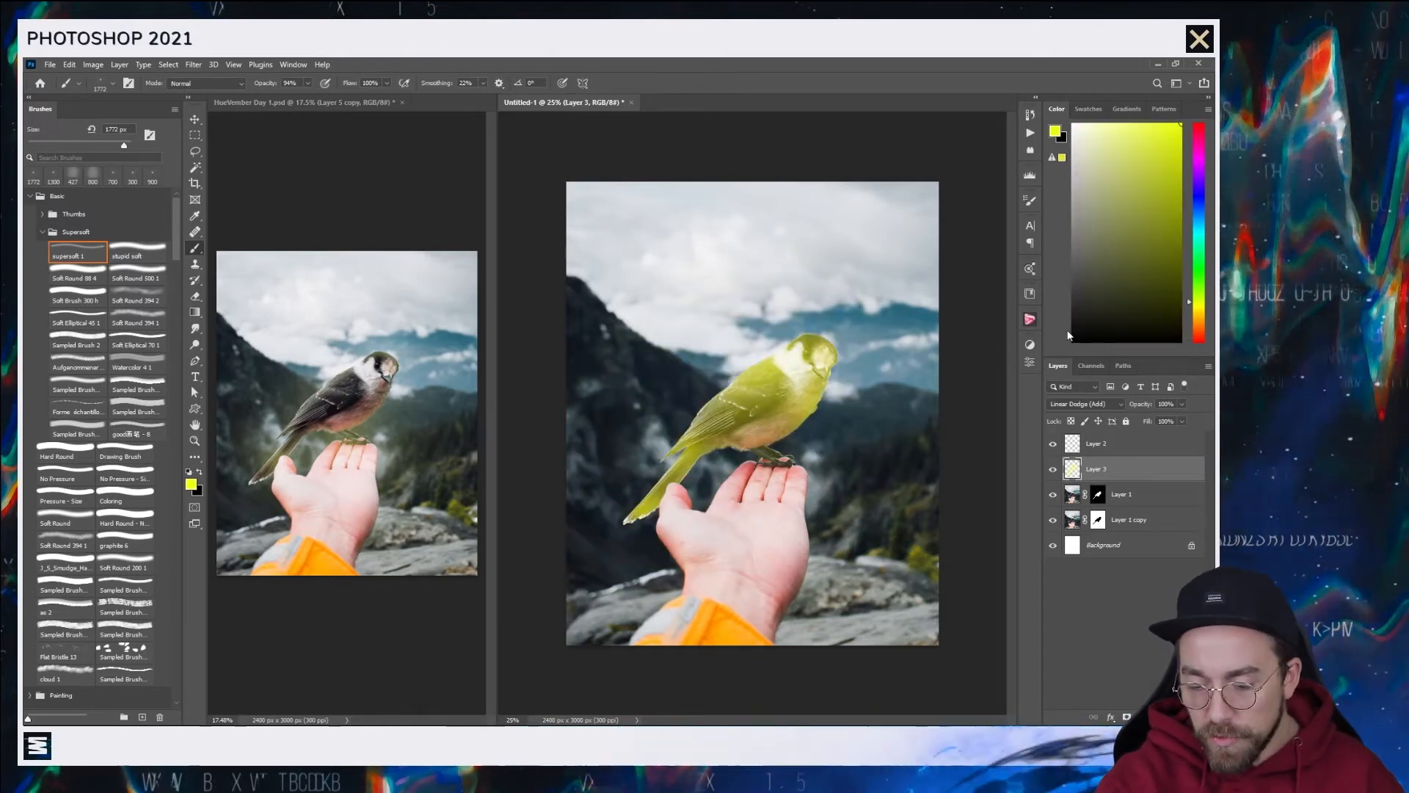
- Try Layer 3 as a clipping mask on Layer 1, and mask the bird out of a copy of the glow layer
left_click(1128, 477, "alt")
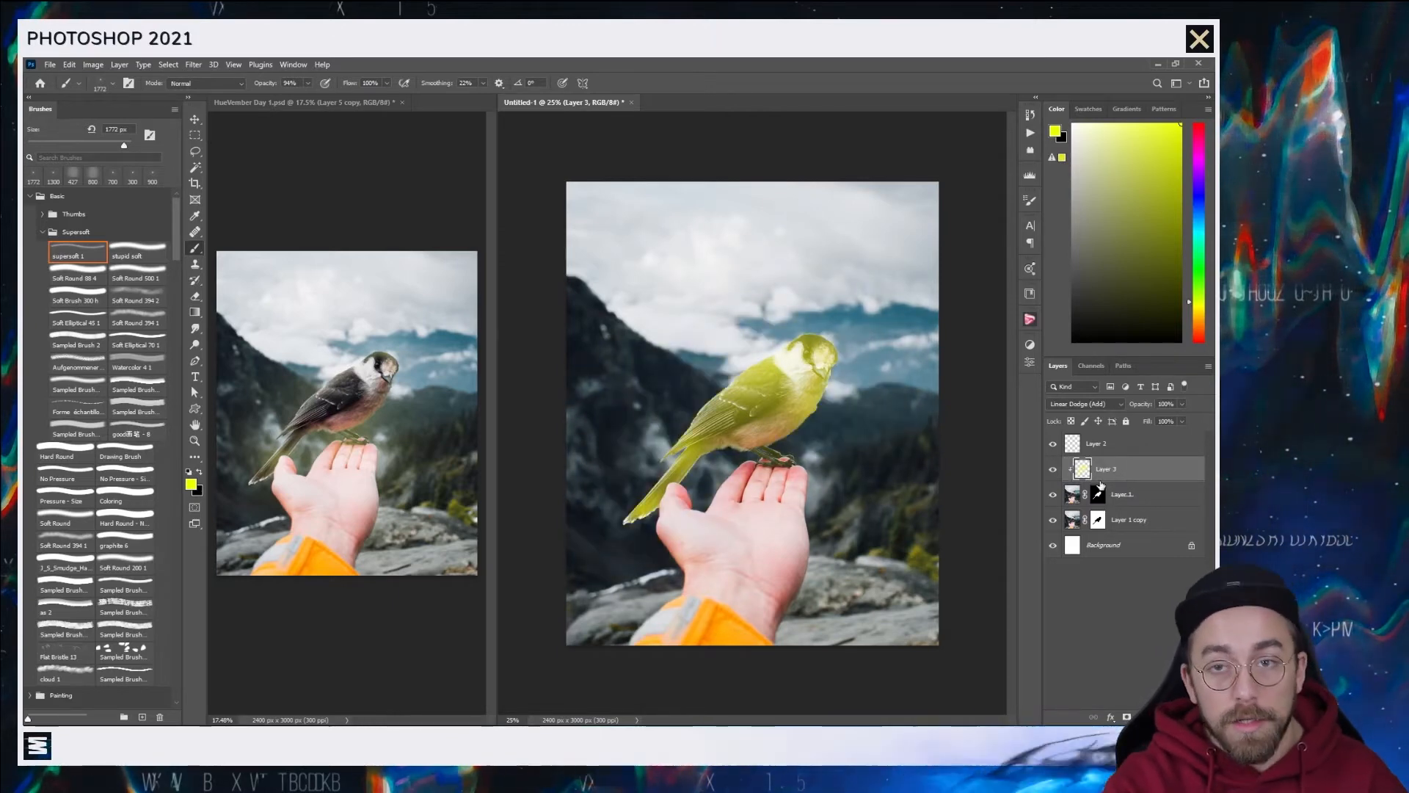
left_click_drag(1101, 461, 1105, 505)
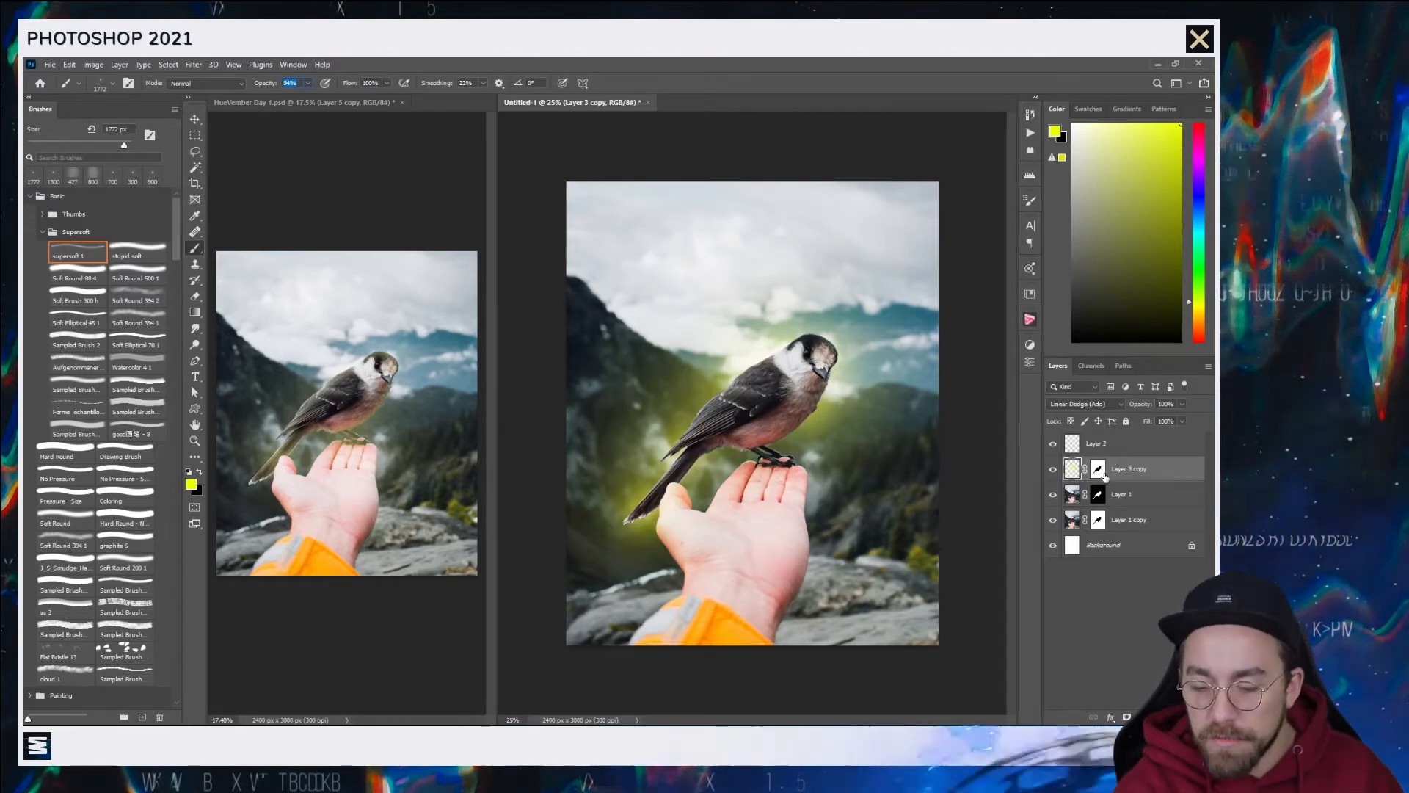
left_click(1099, 471)
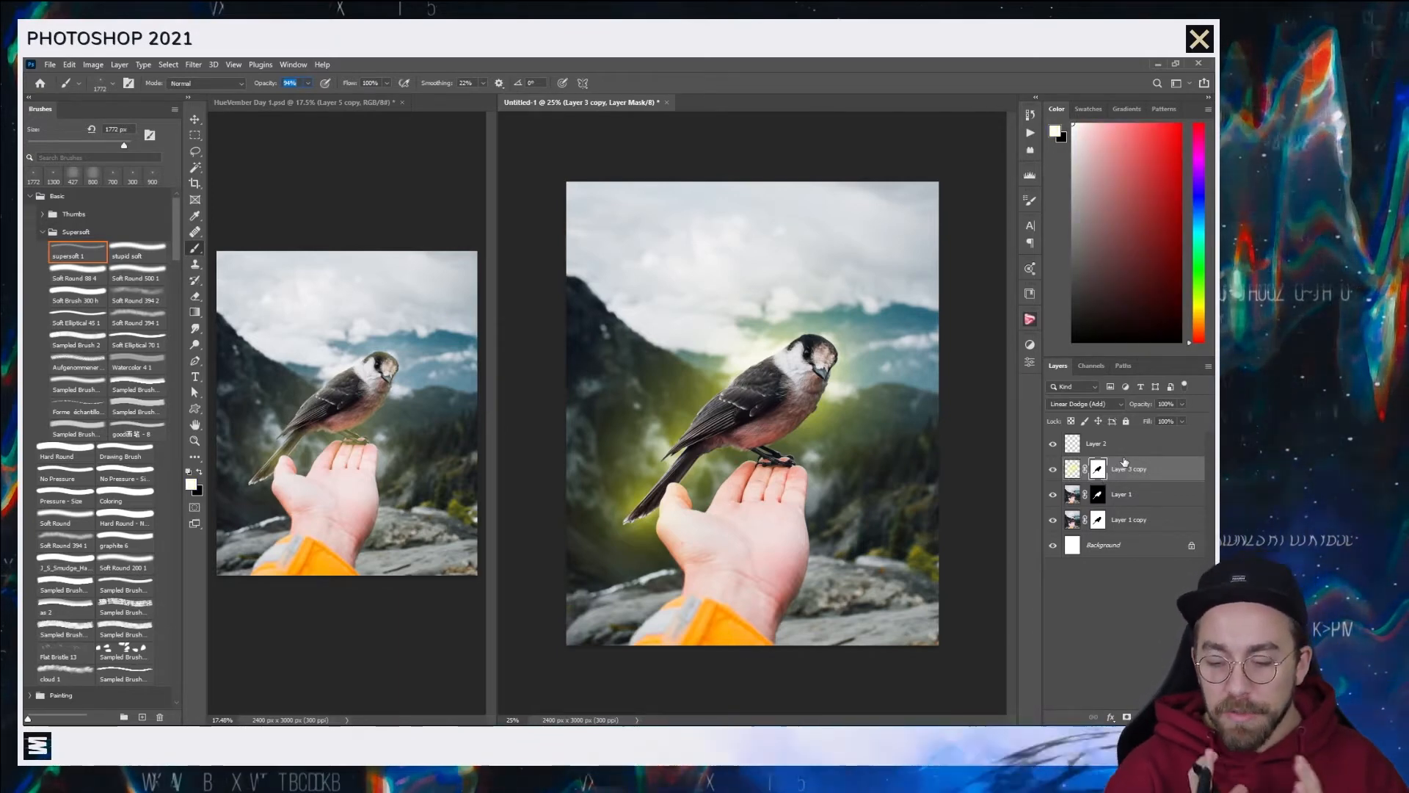
- Load the Layer 3 copy mask as a selection and try the Contract command on it
left_click(1099, 473, "ctrl")
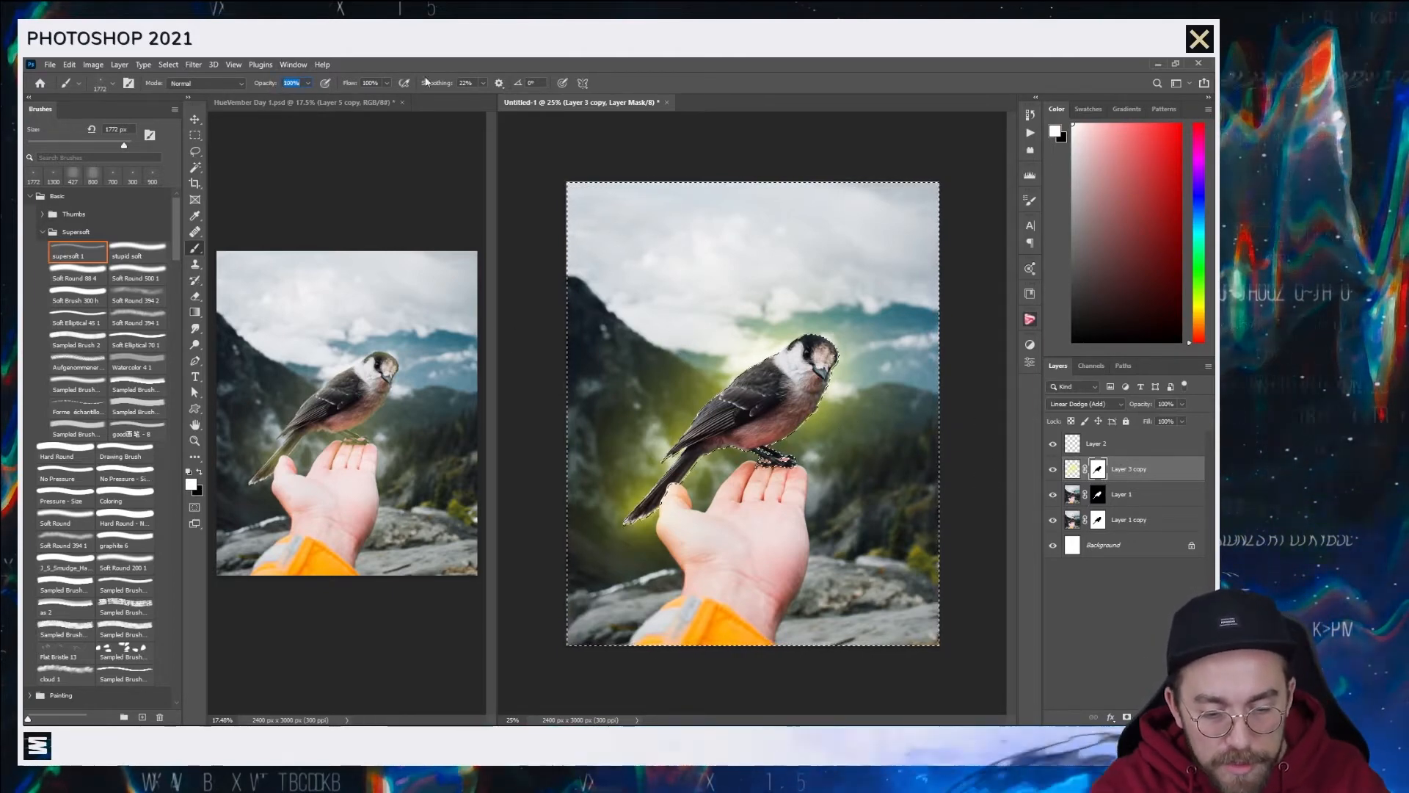
left_click(168, 65)
mouse_move(242, 258)
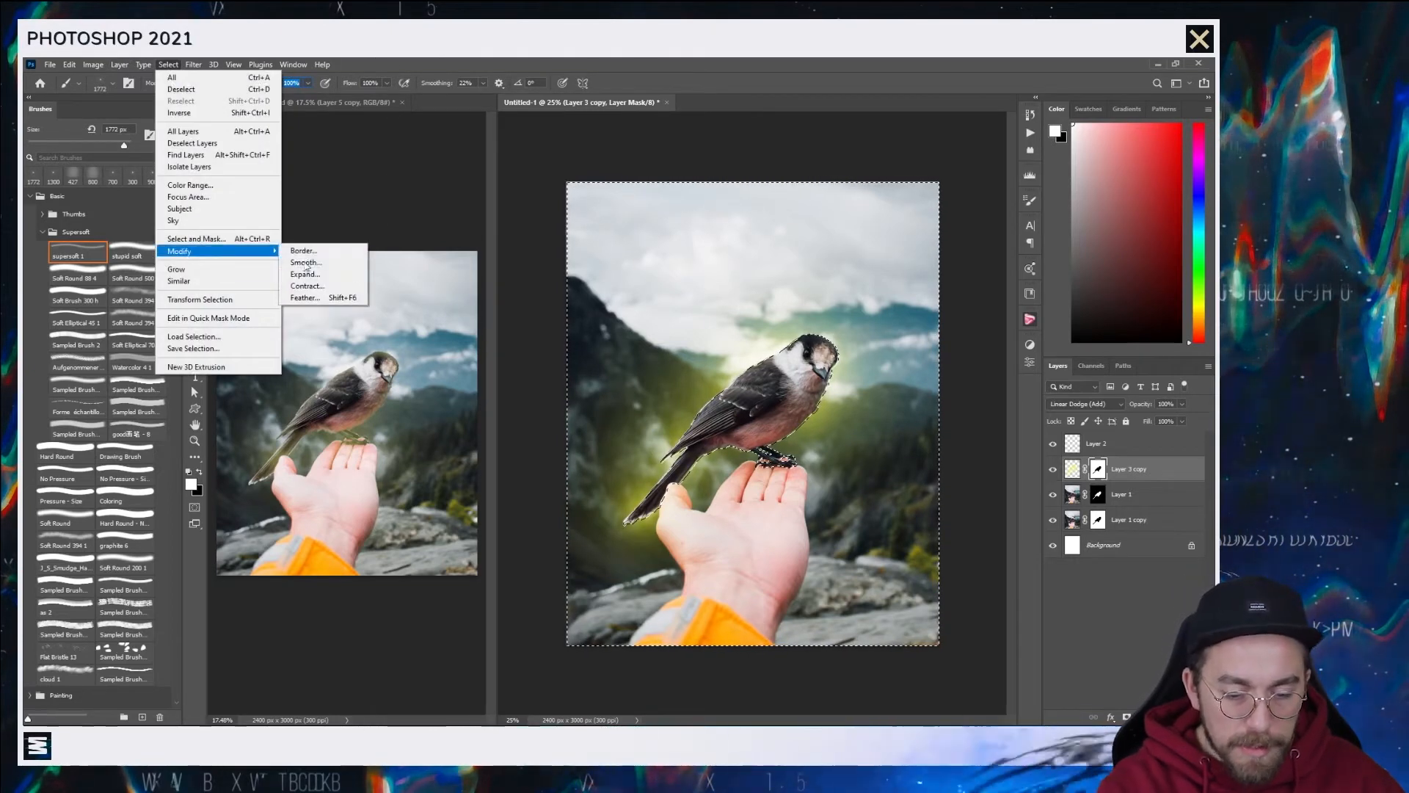
left_click(307, 286)
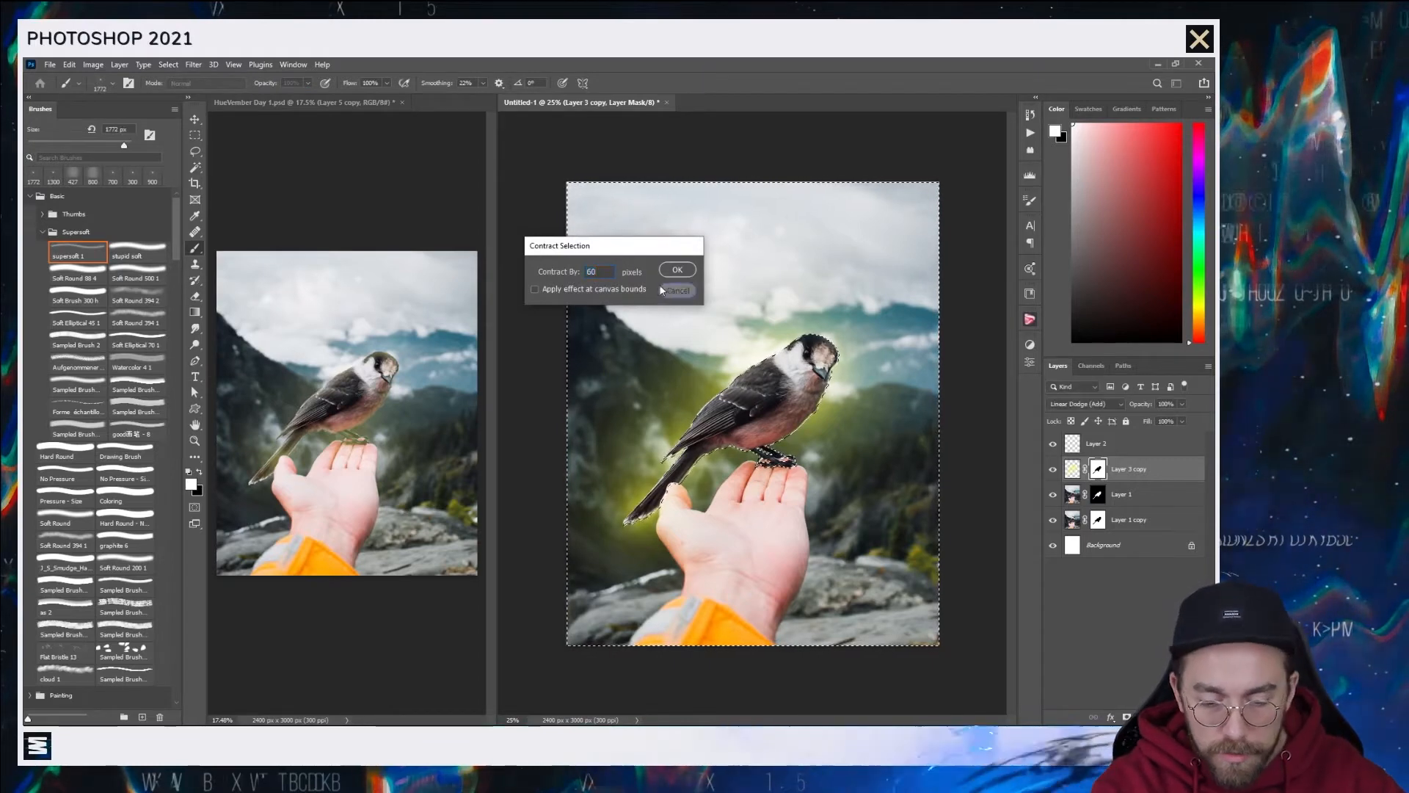
left_click(677, 291)
- Expand the selection around the bird by 10 pixels
left_click(194, 64)
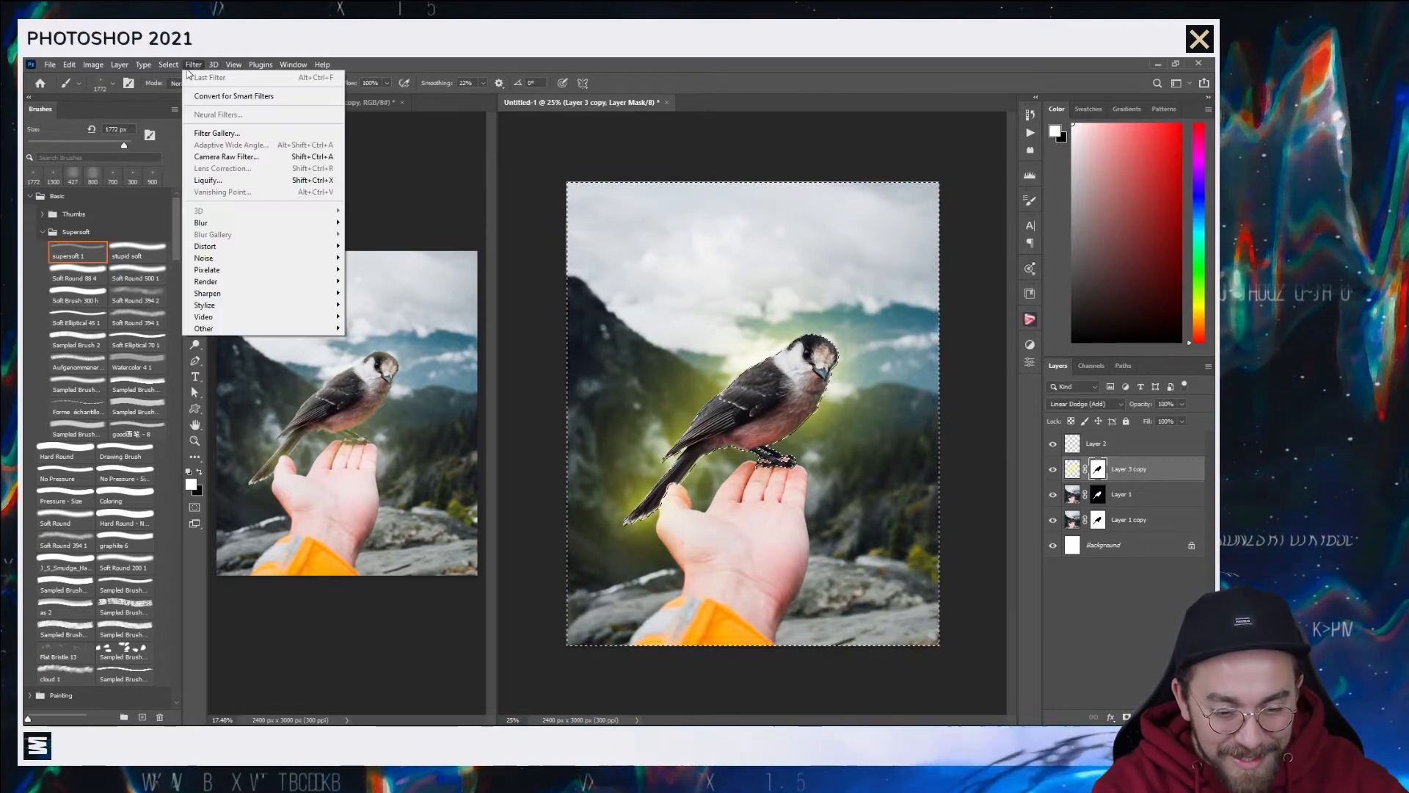
mouse_move(168, 64)
mouse_move(221, 251)
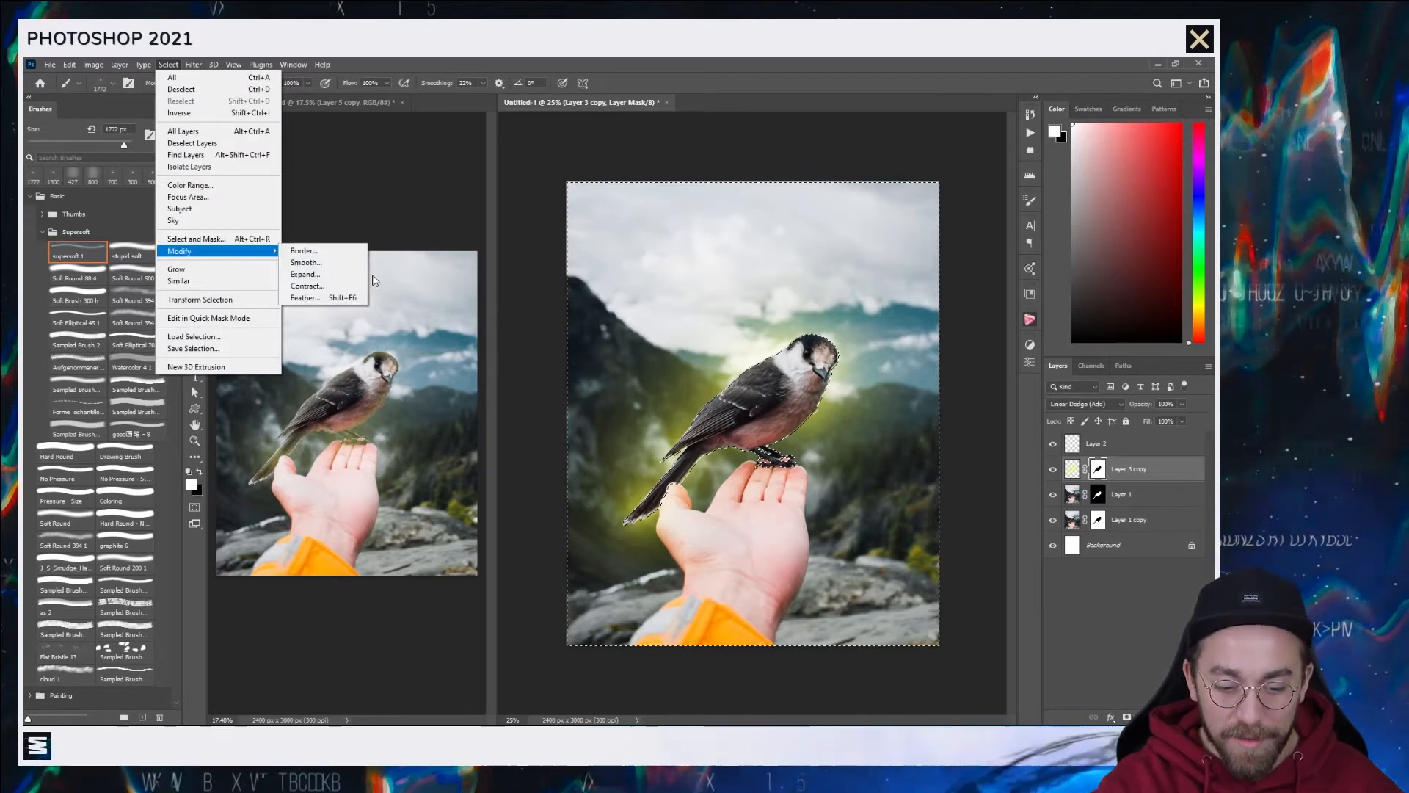
left_click(306, 273)
type("10")
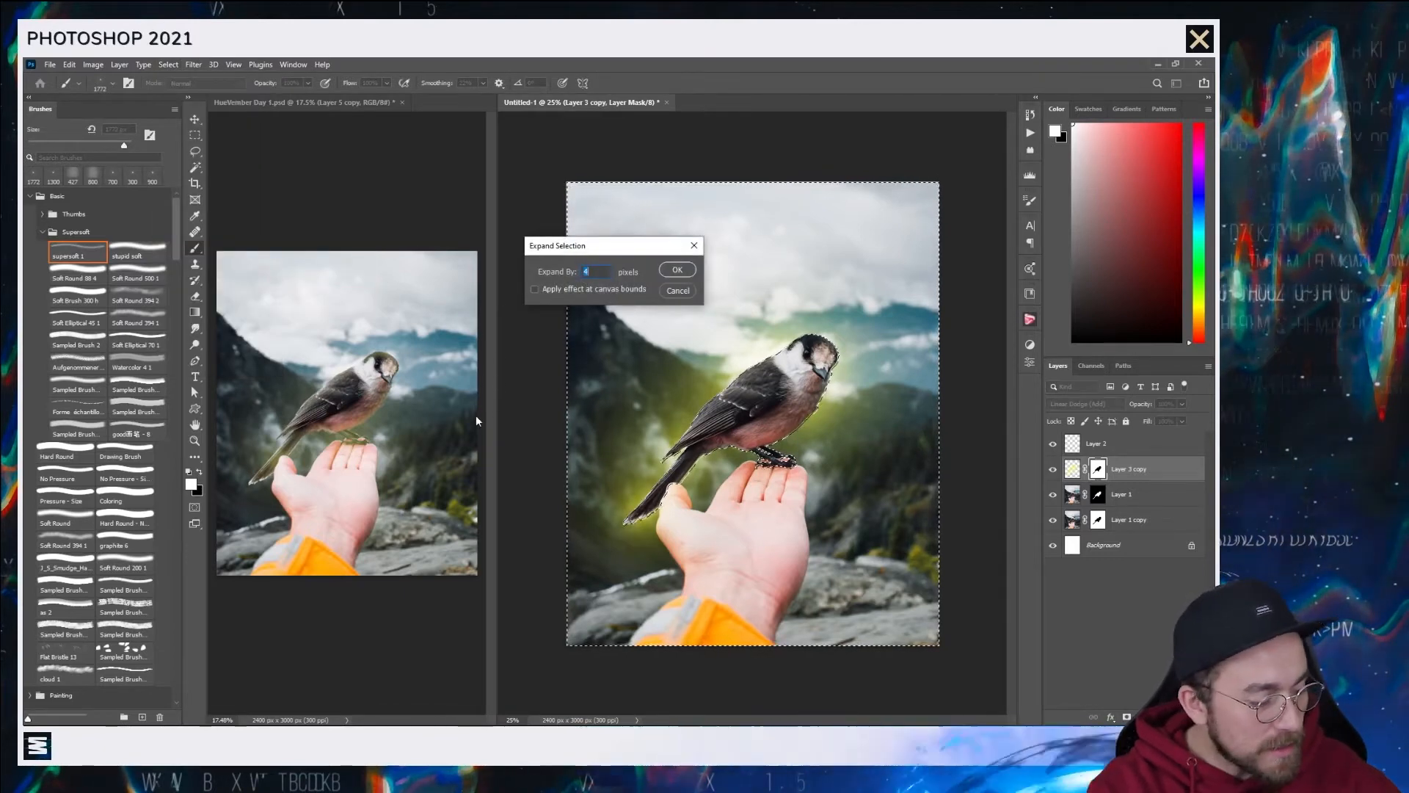
key("Return")
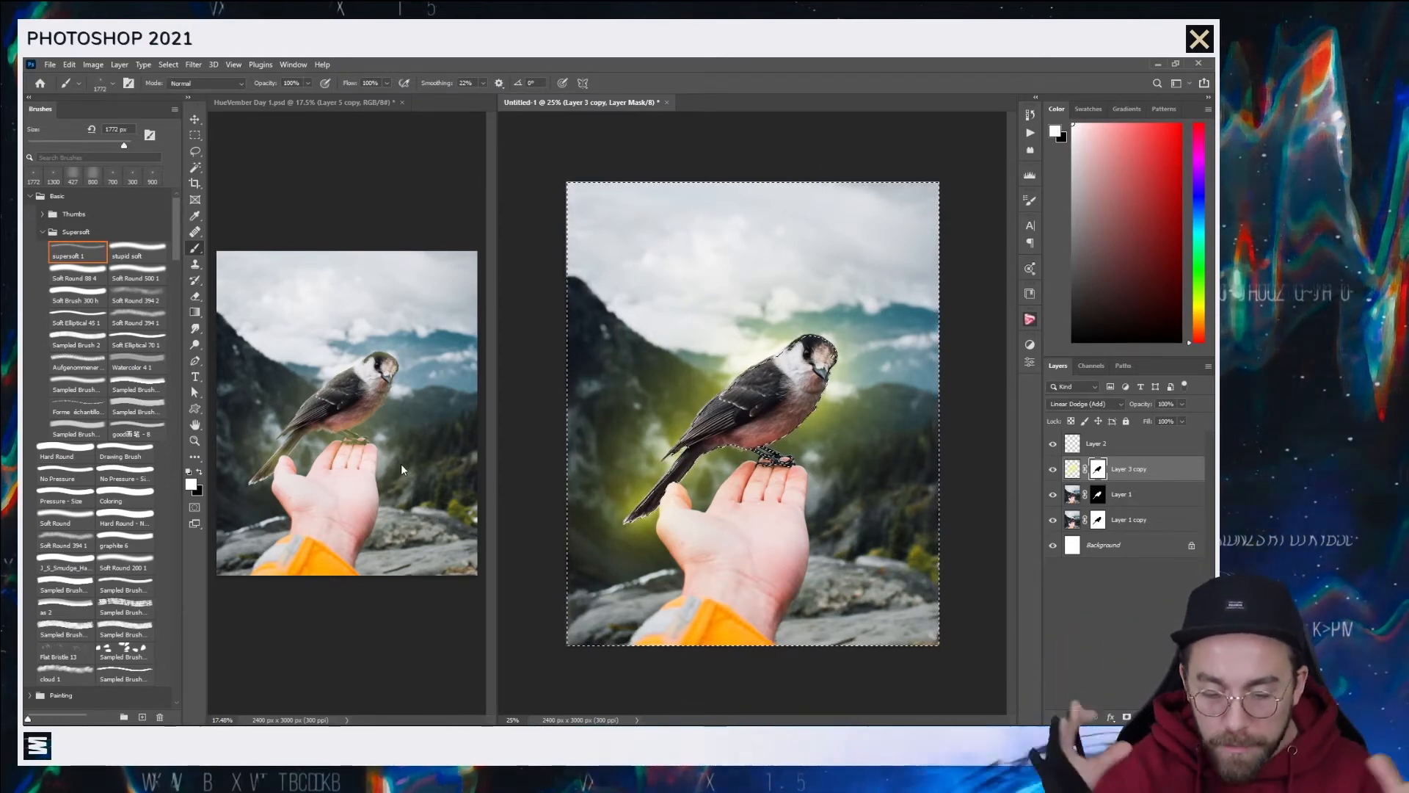
- Feather the expanded selection to soften its edge around the bird
left_click(189, 65)
left_click(168, 68)
left_click(163, 66)
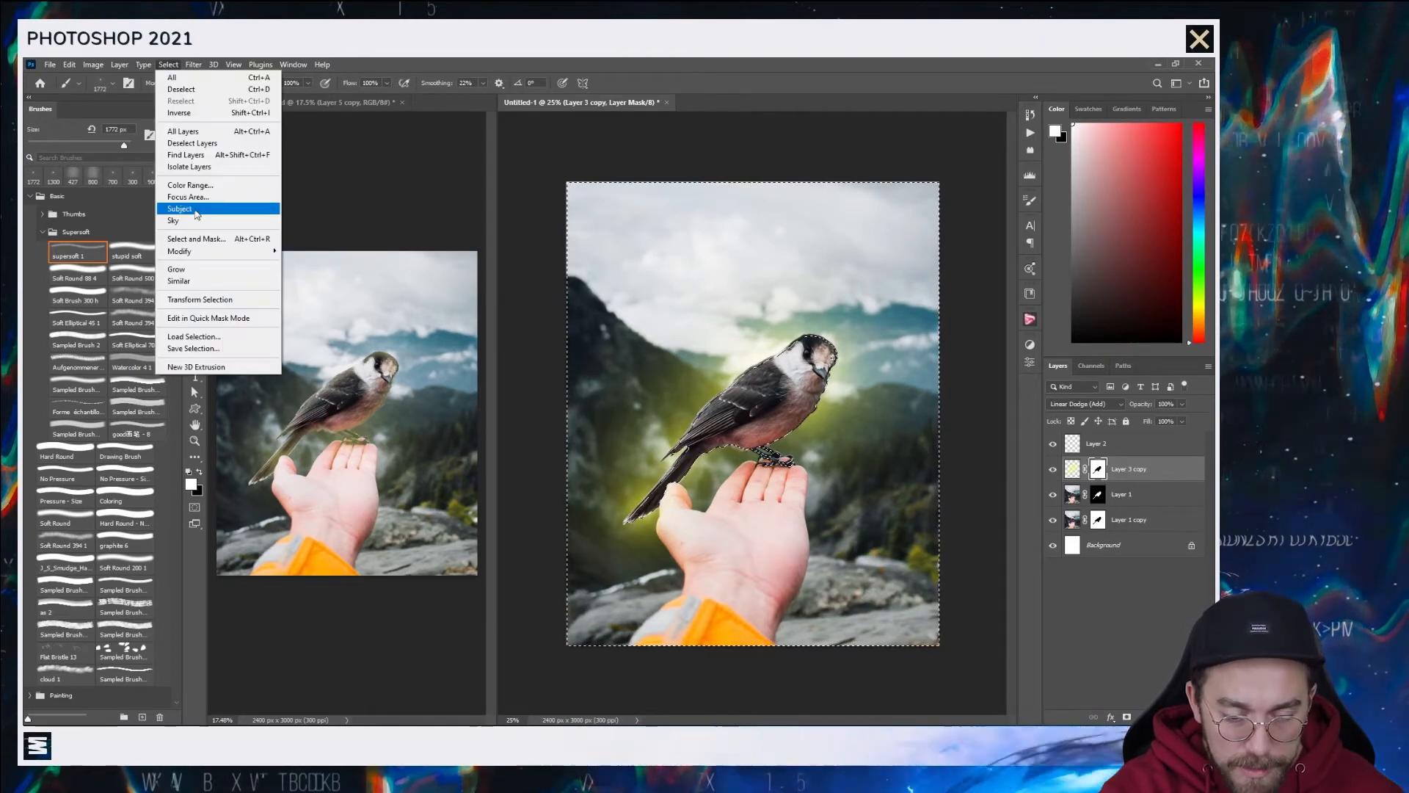
mouse_move(242, 251)
left_click(304, 297)
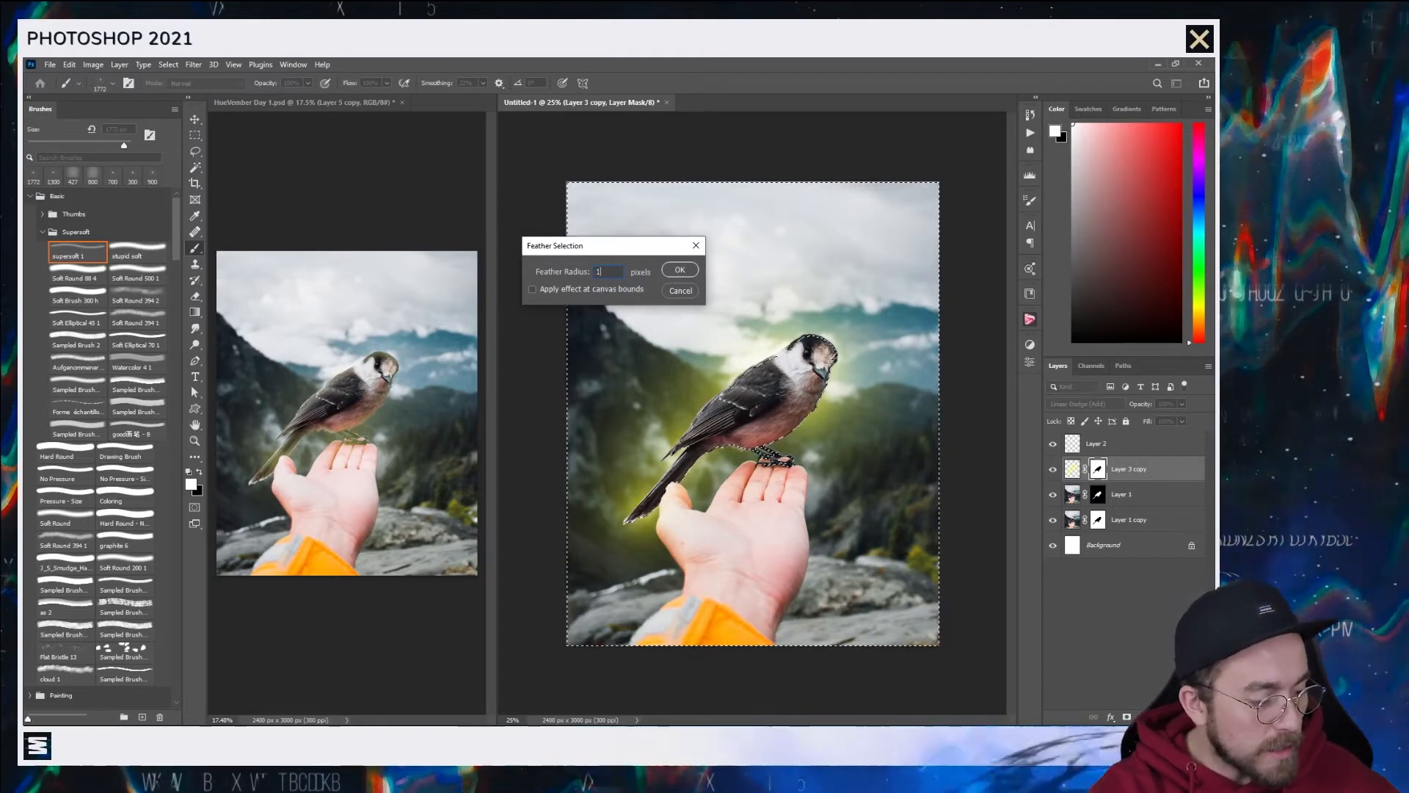
key("BackSpace")
key("Return")
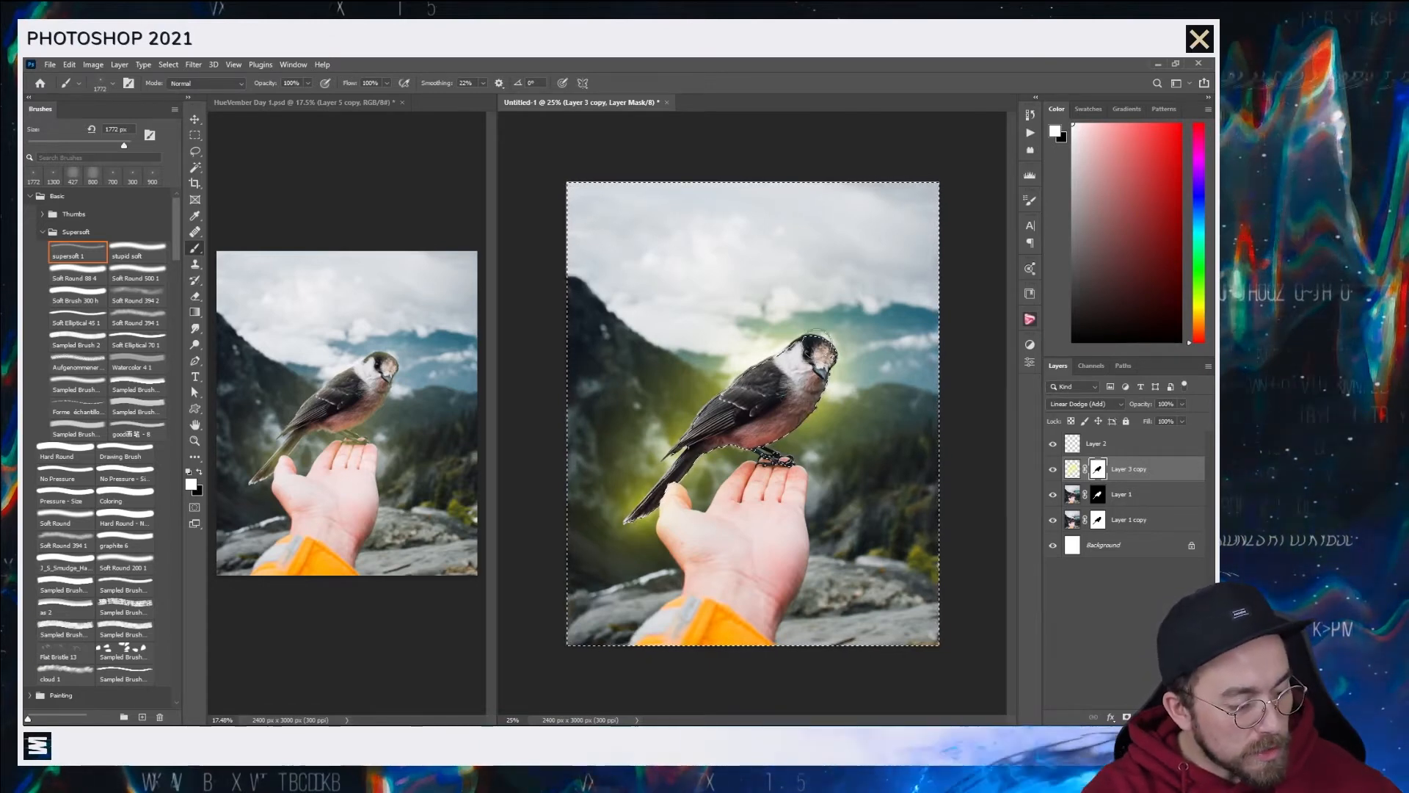
- Fill the feathered selection on the Layer 3 copy mask with white at 100% opacity, and clear the selection
key("shift+F5")
left_click(622, 240)
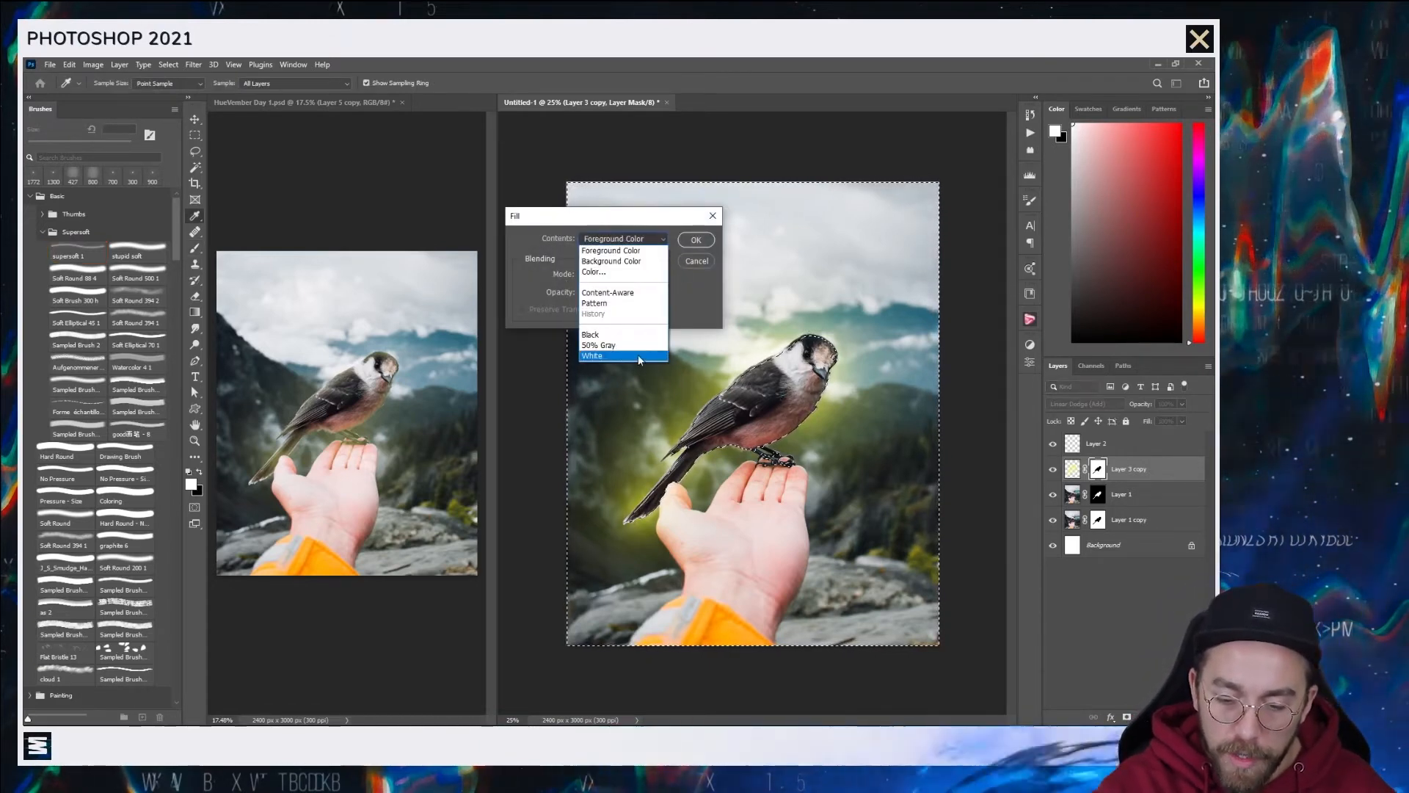
left_click(626, 355)
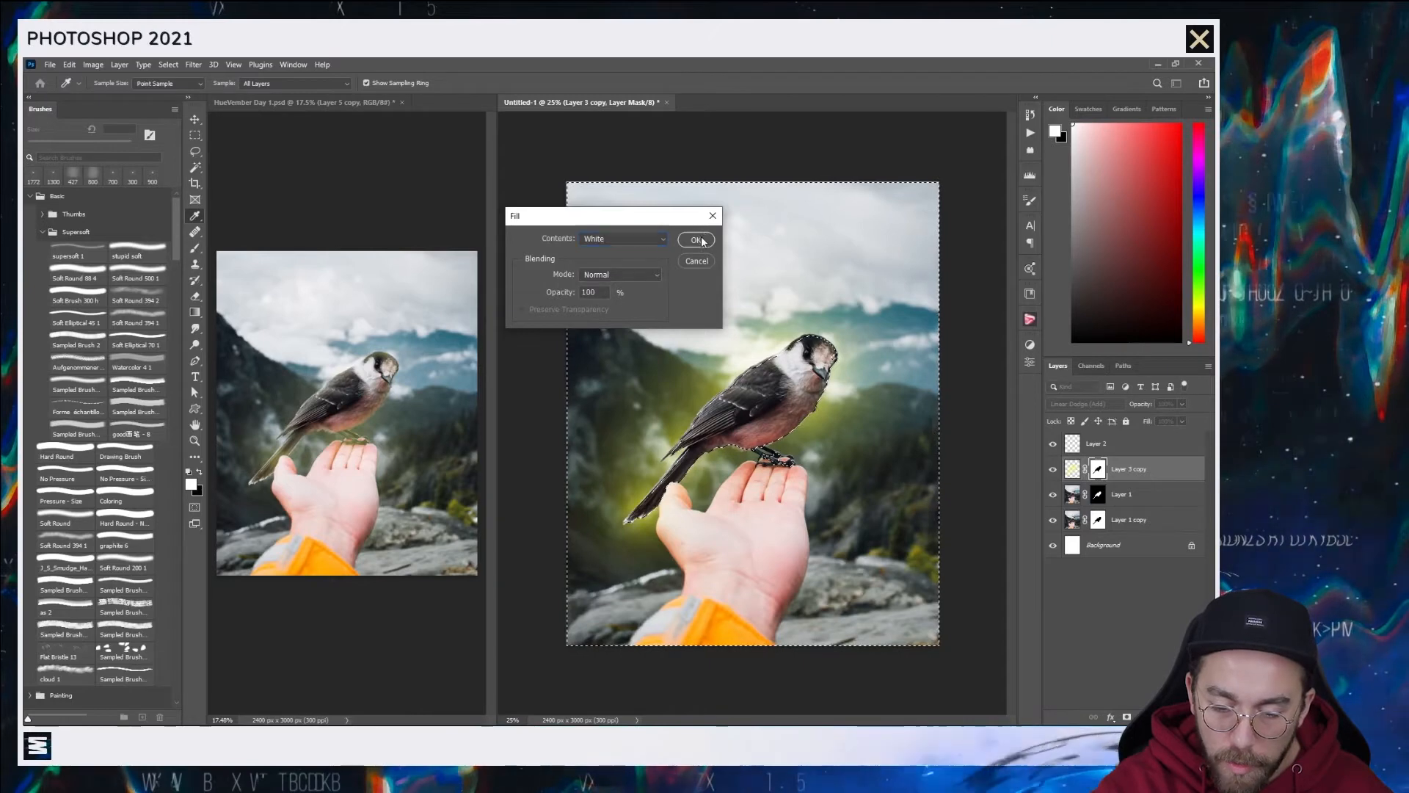
left_click(694, 240)
left_click(195, 151)
- Compare the bird in the reference document with the glow edge around the bird in Untitled-1 up close
left_click(330, 189)
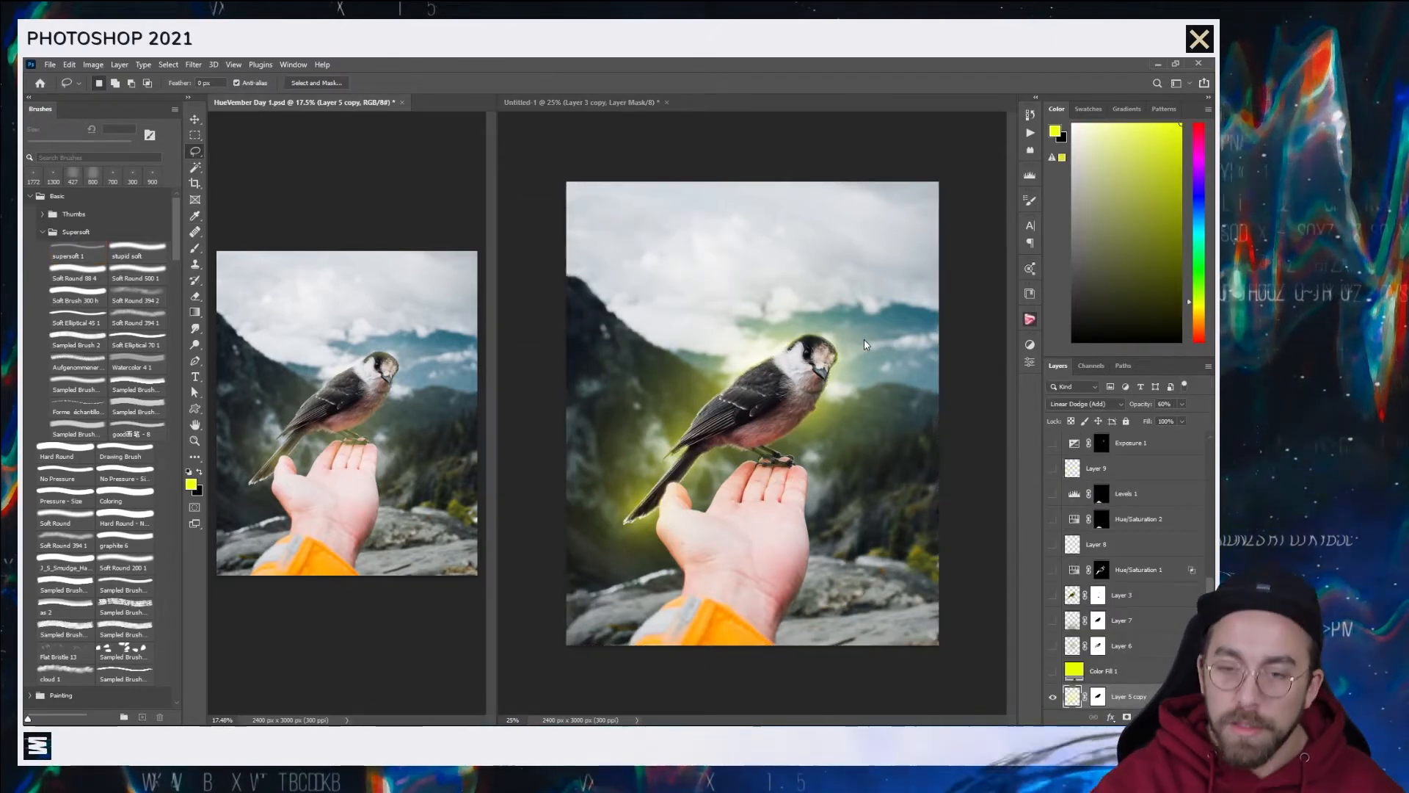
scroll(343, 413, "up", 6)
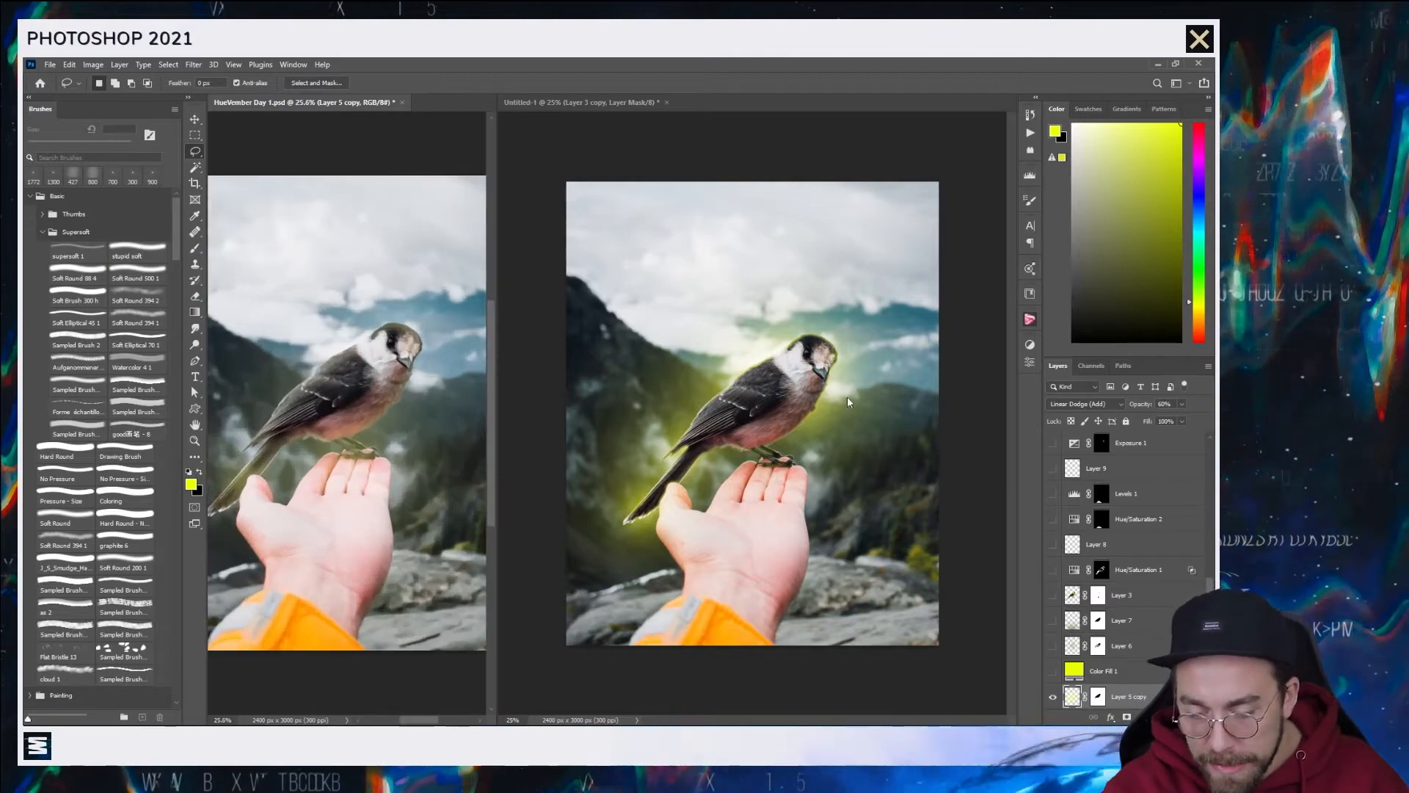
left_click(781, 433)
scroll(806, 432, "up", 4)
scroll(806, 434, "up", 4)
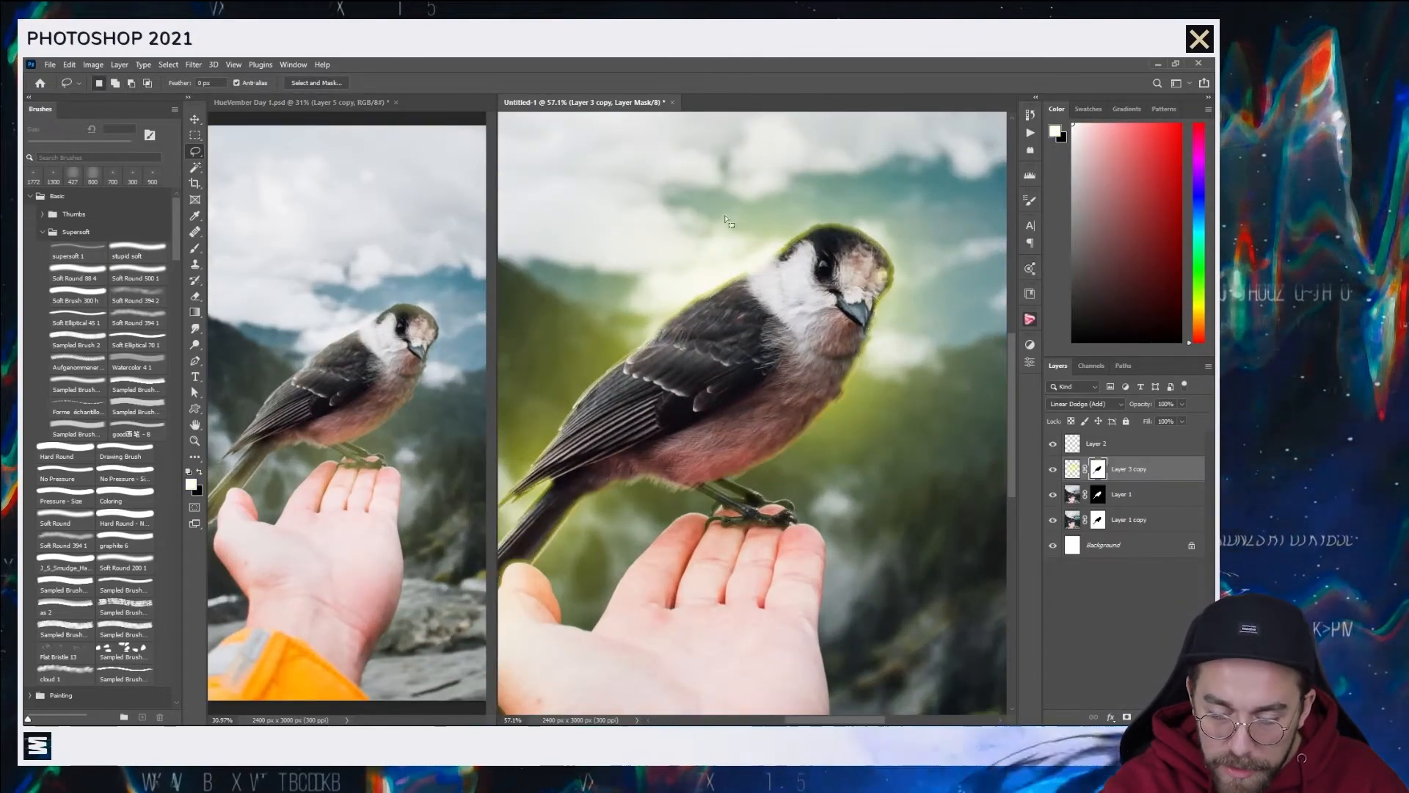
scroll(774, 290, "up", 3)
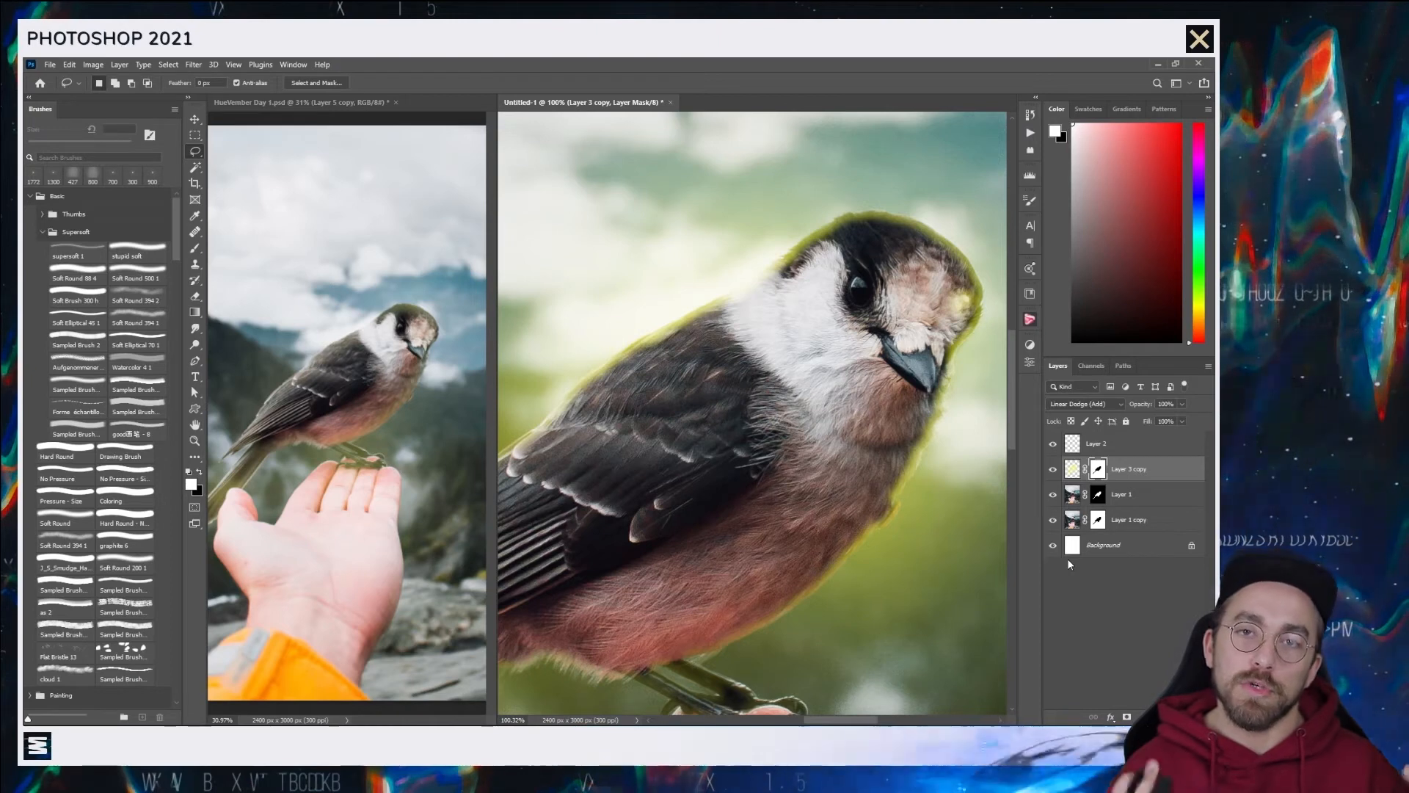
- Refine the Layer 3 copy mask along the bird's outline with a 133 px supersoft brush
key("b")
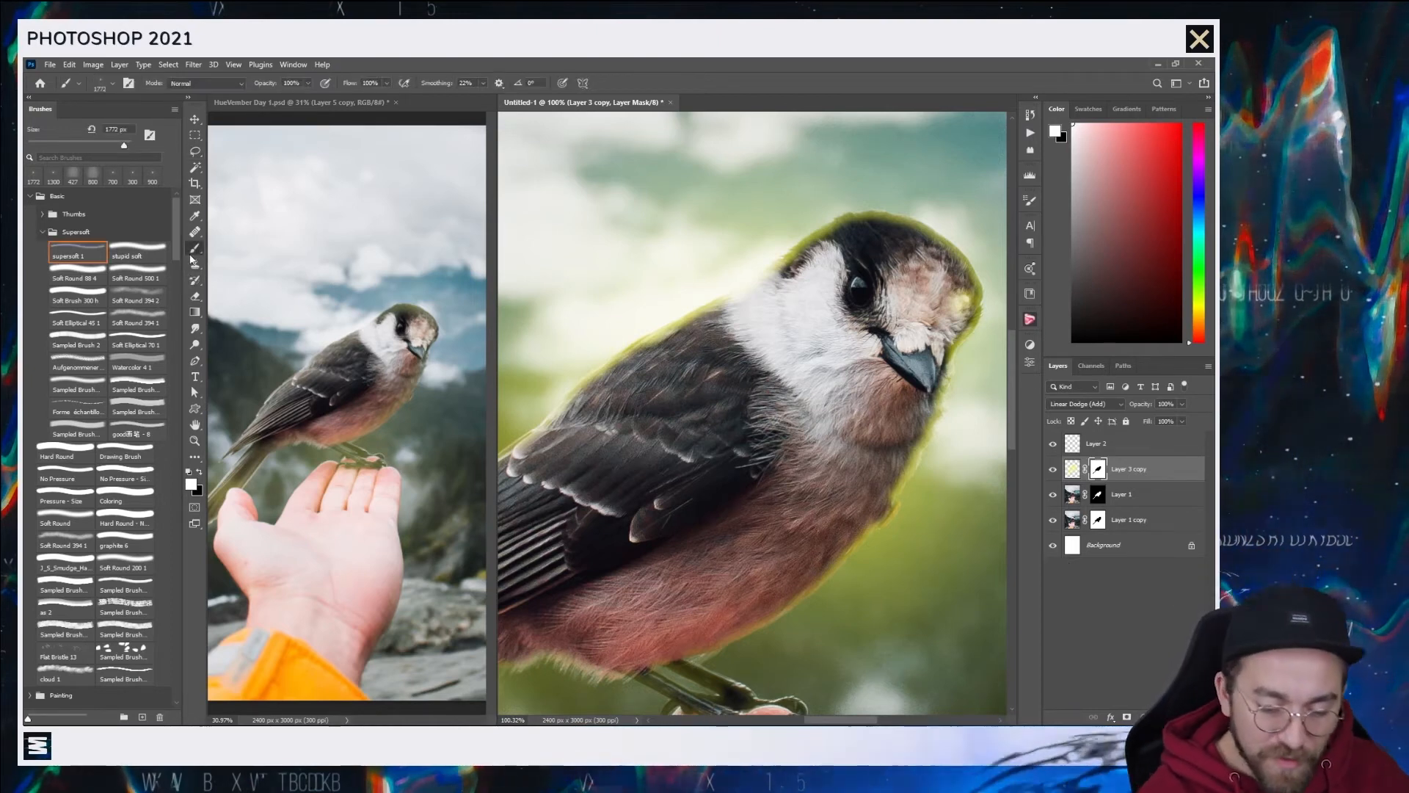
mouse_move(883, 484)
left_mouse_down()
mouse_move(861, 493)
mouse_move(771, 458)
left_mouse_up()
left_click_drag(830, 449, 771, 444)
left_click_drag(784, 365, 756, 365)
left_click_drag(580, 348, 598, 340)
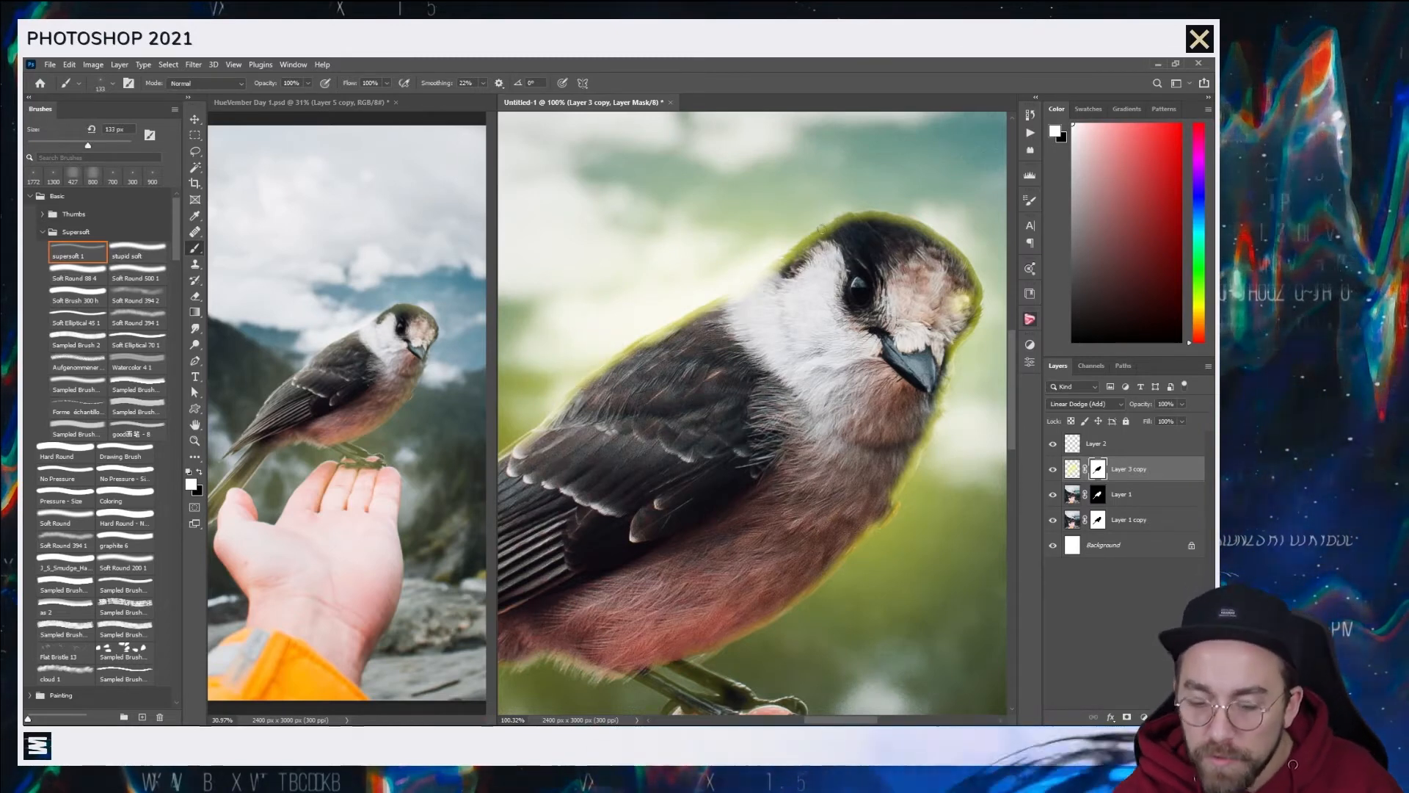
left_click_drag(810, 245, 816, 257)
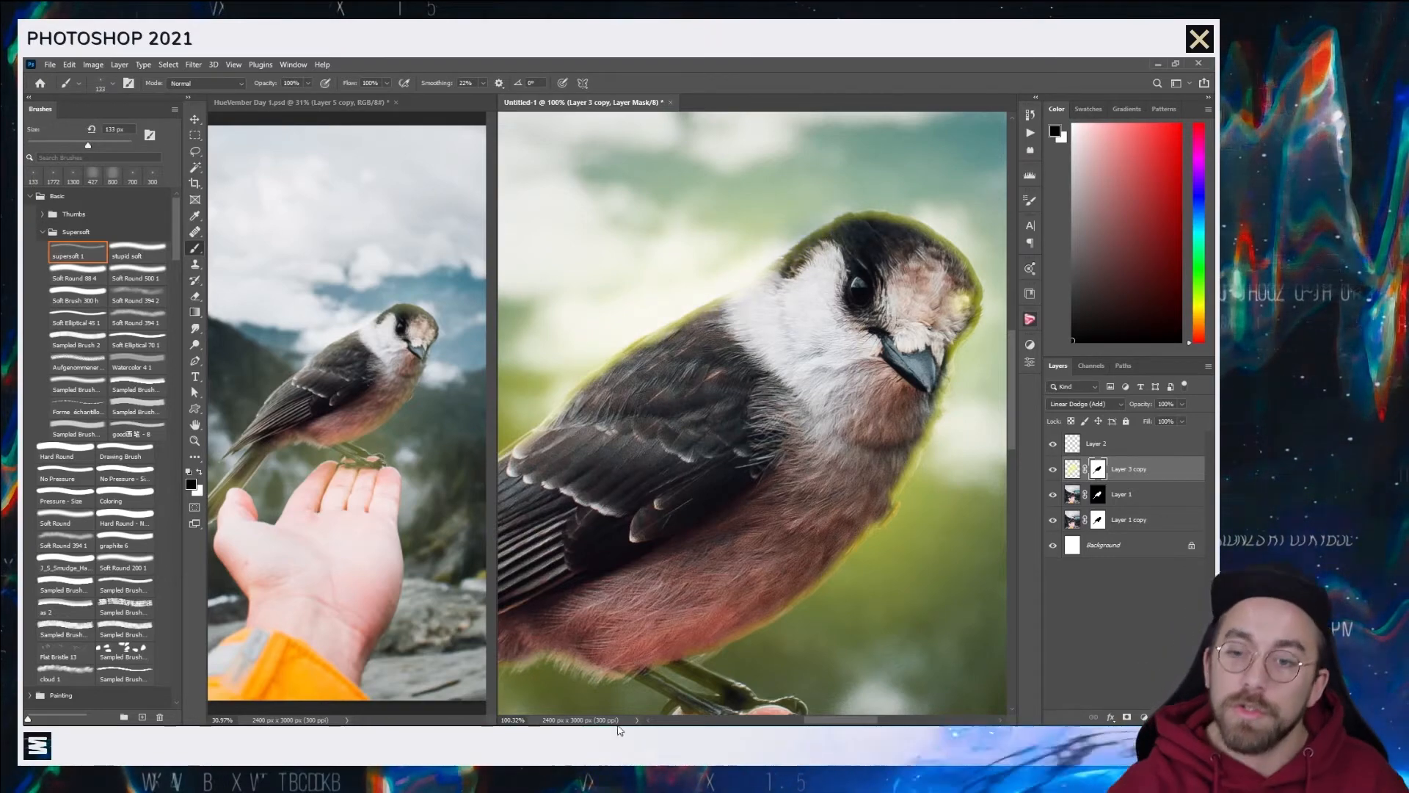
scroll(939, 458, "down", 2)
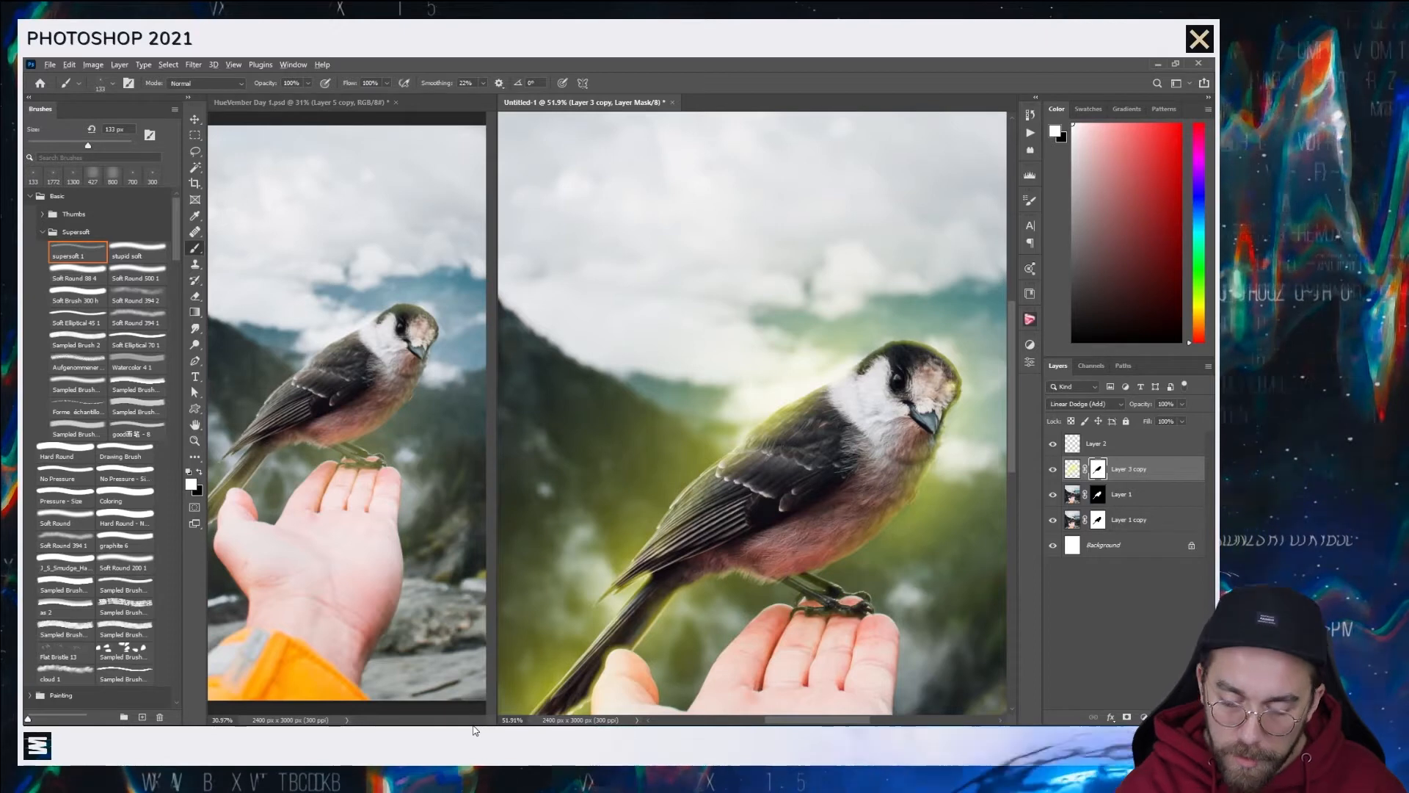
scroll(785, 529, "down", 2)
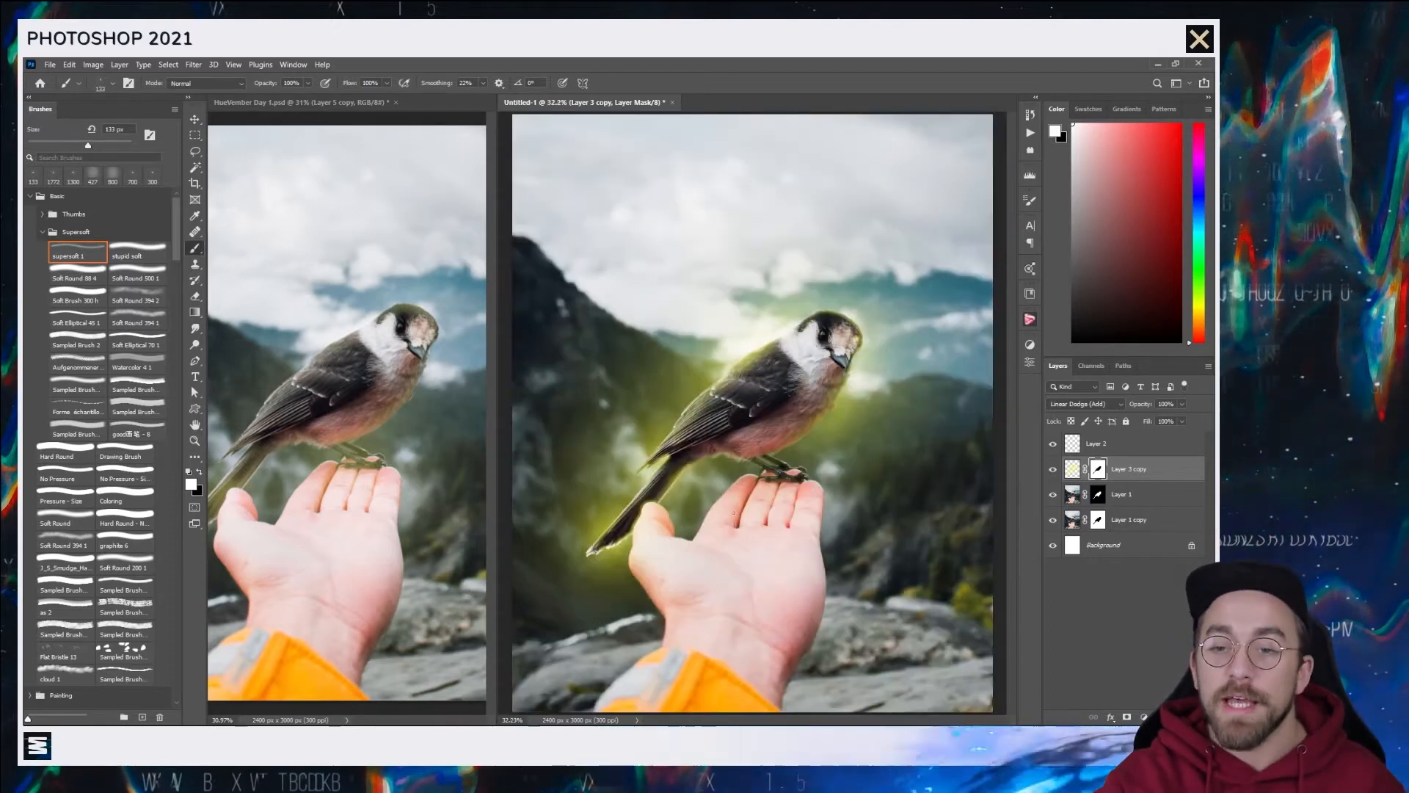
- Check the yellow fill layer in the reference document, and add a bright yellow Solid Color fill layer to Untitled-1
left_click(383, 108)
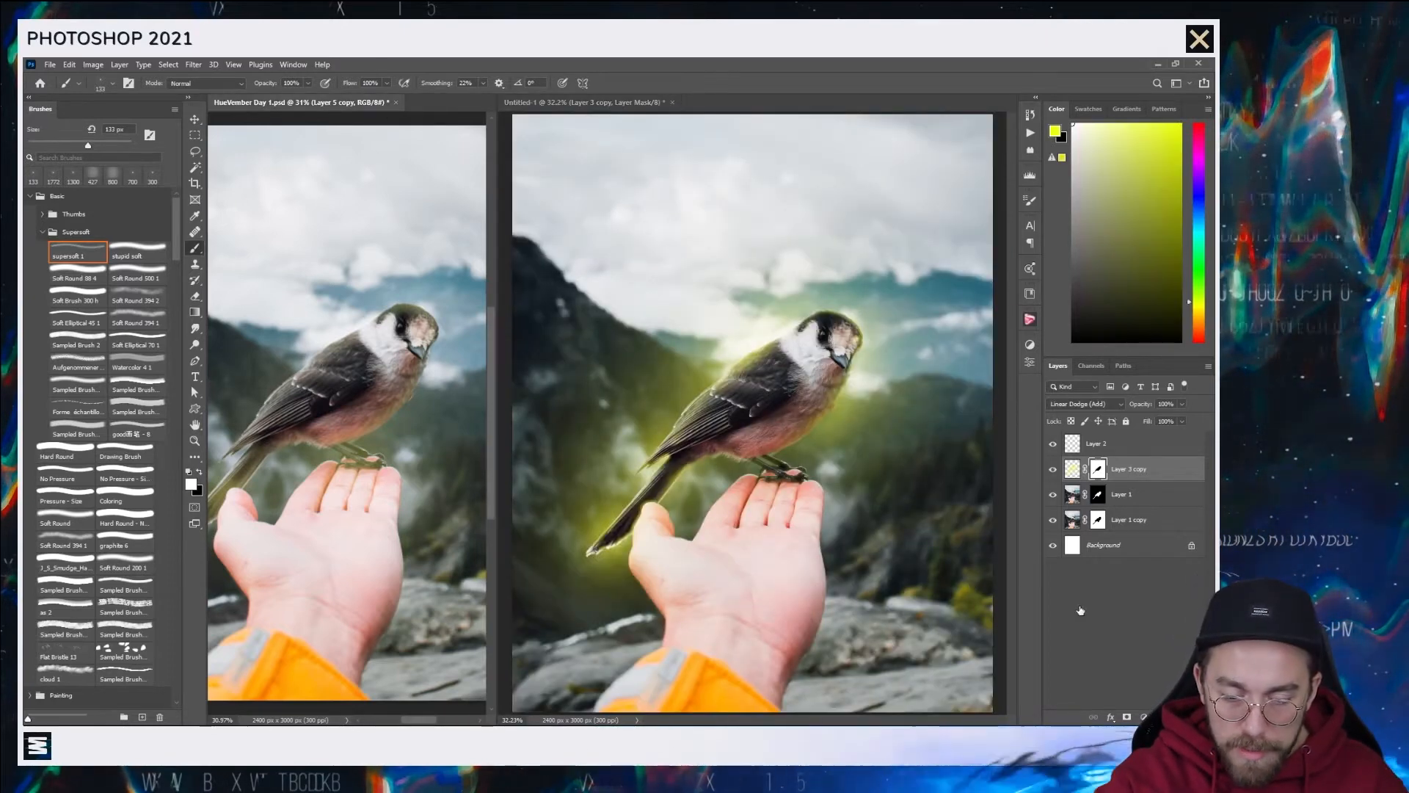
left_click(1061, 669)
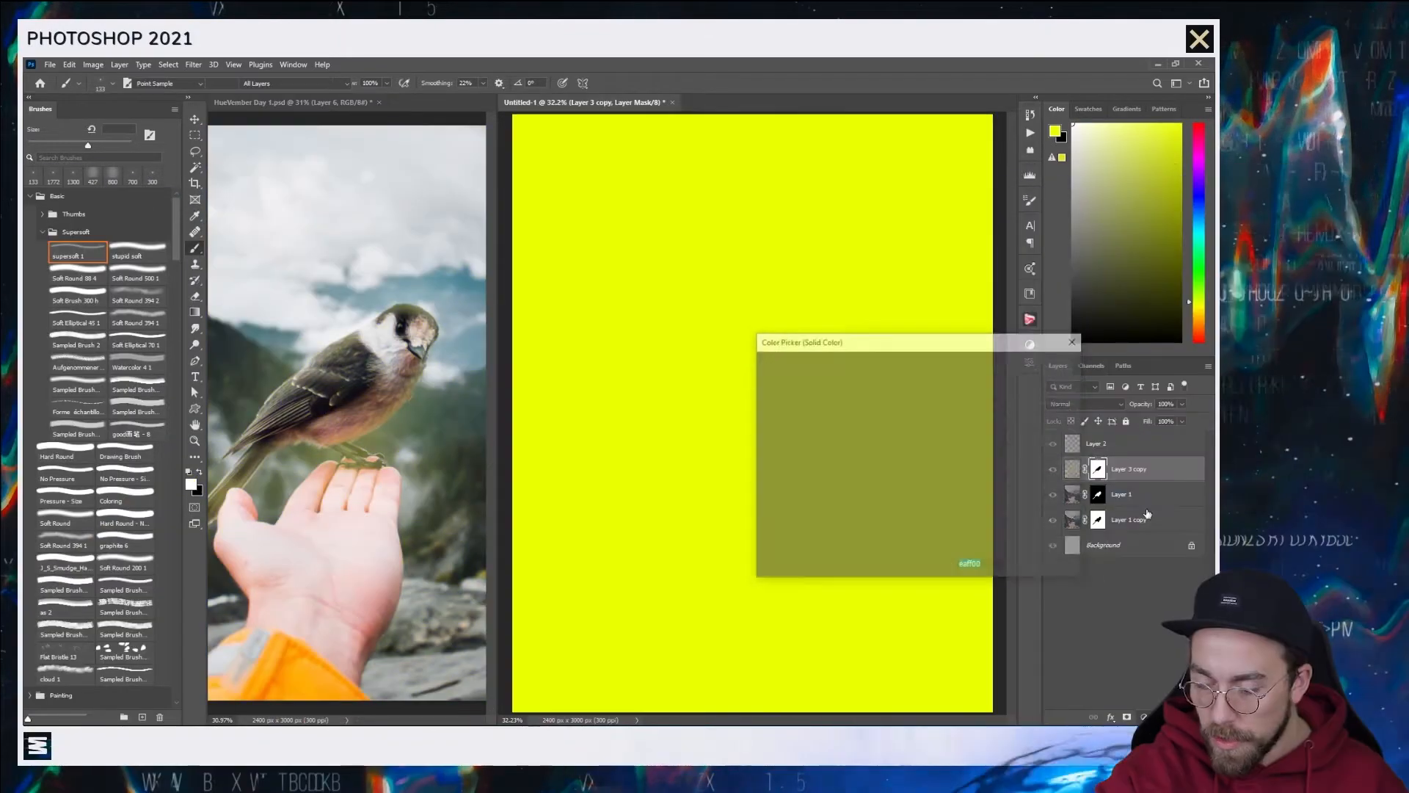
key("Return")
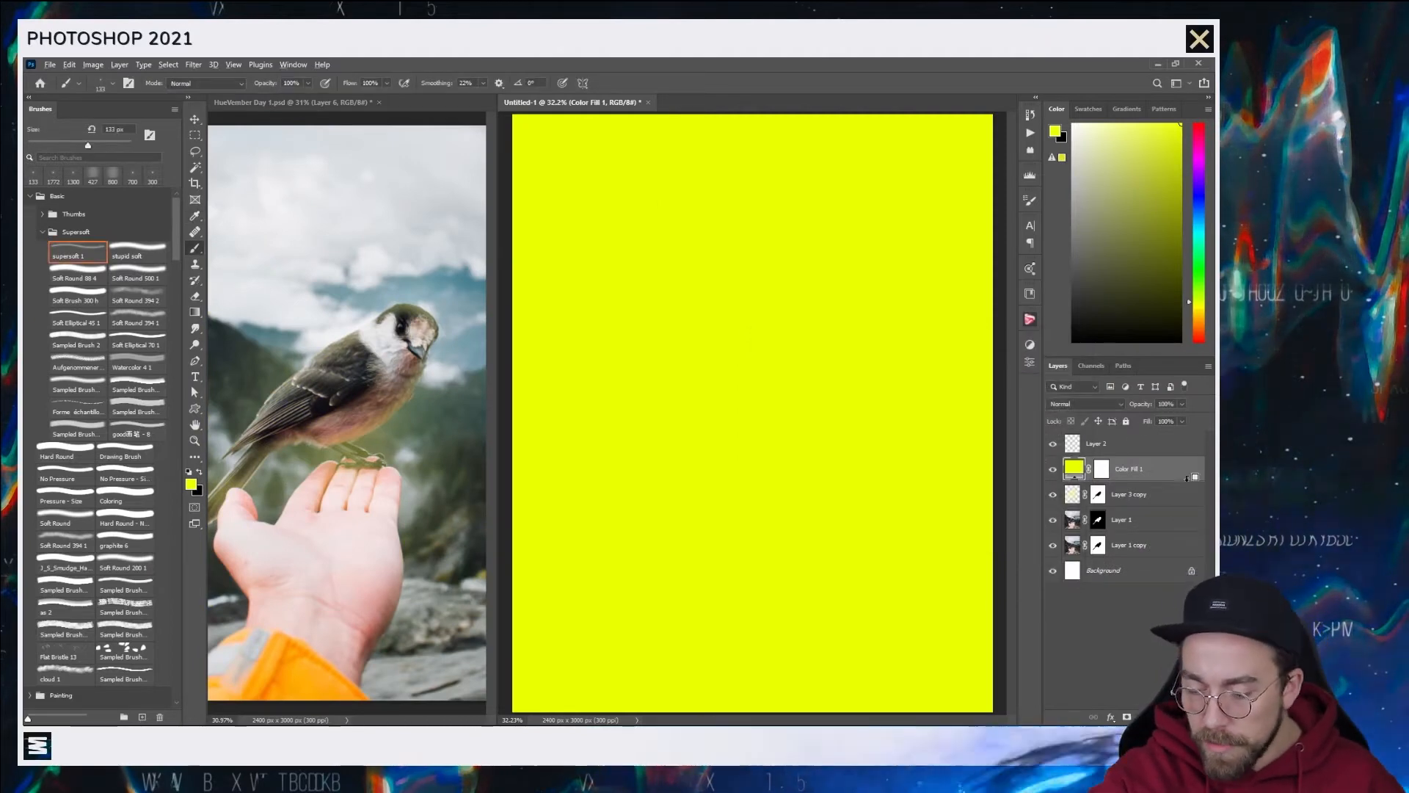
- Limit the yellow fill layer to the bird with a mask beneath Layer 3 copy, and set its blend mode to Color
left_click_drag(1137, 494, 1102, 494)
key("Return")
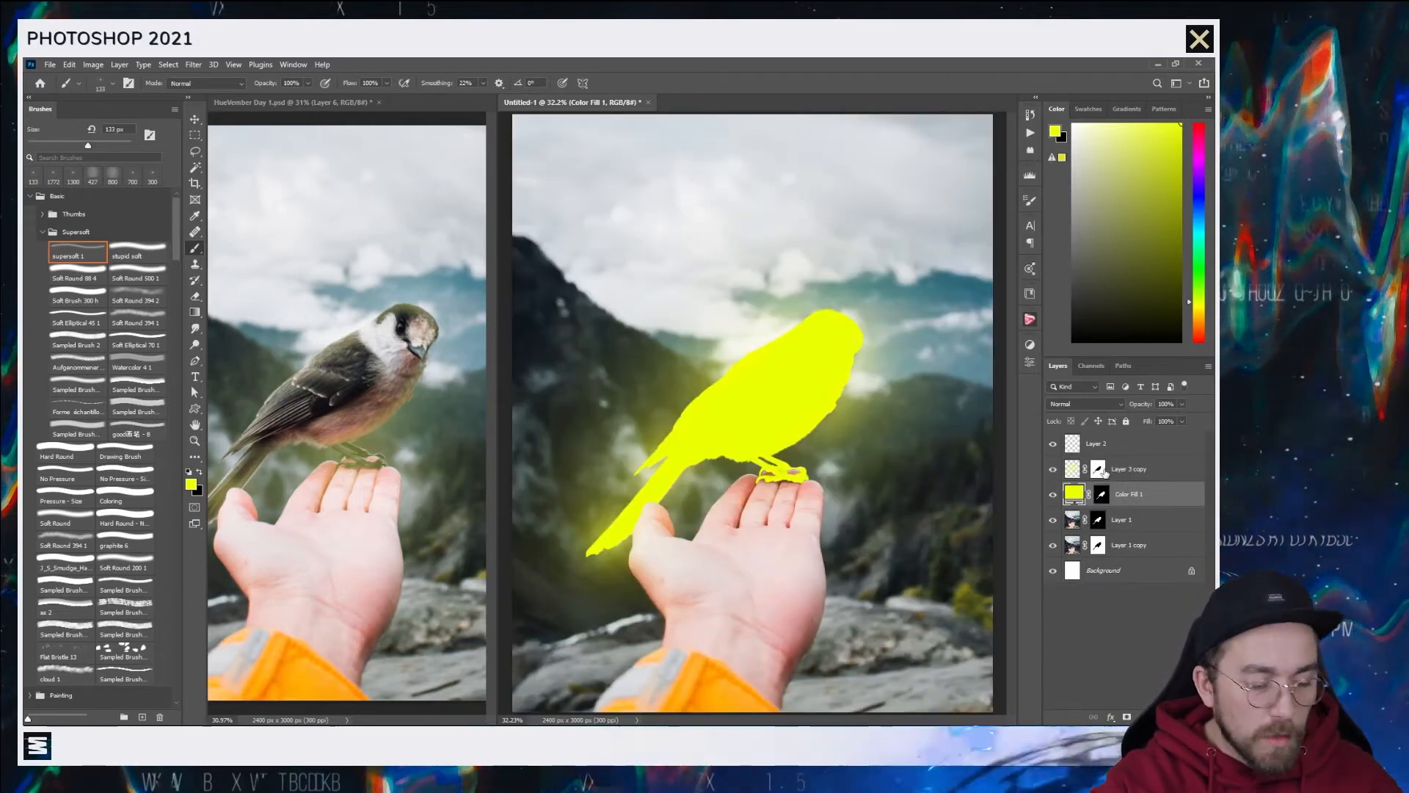
left_click(1087, 400)
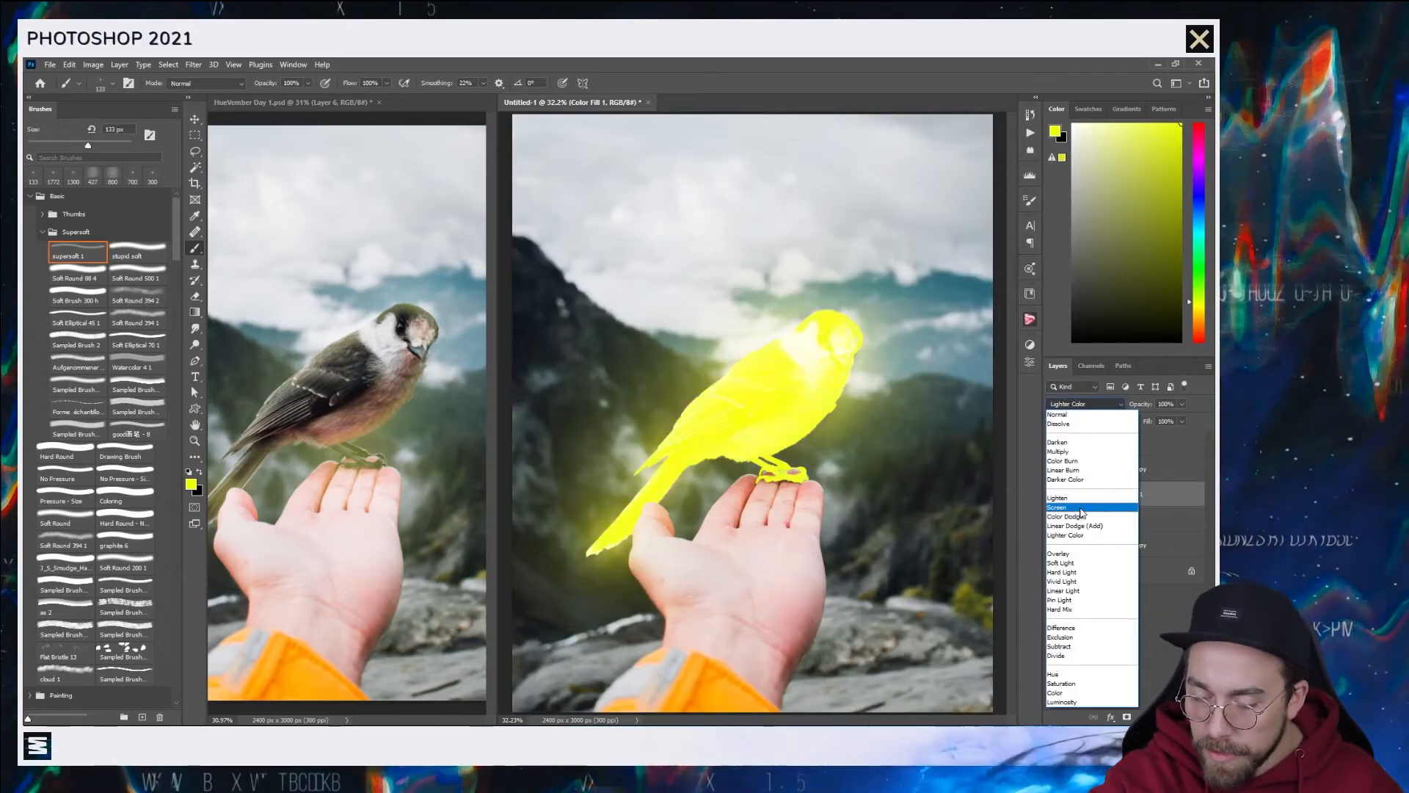
left_click(1073, 691)
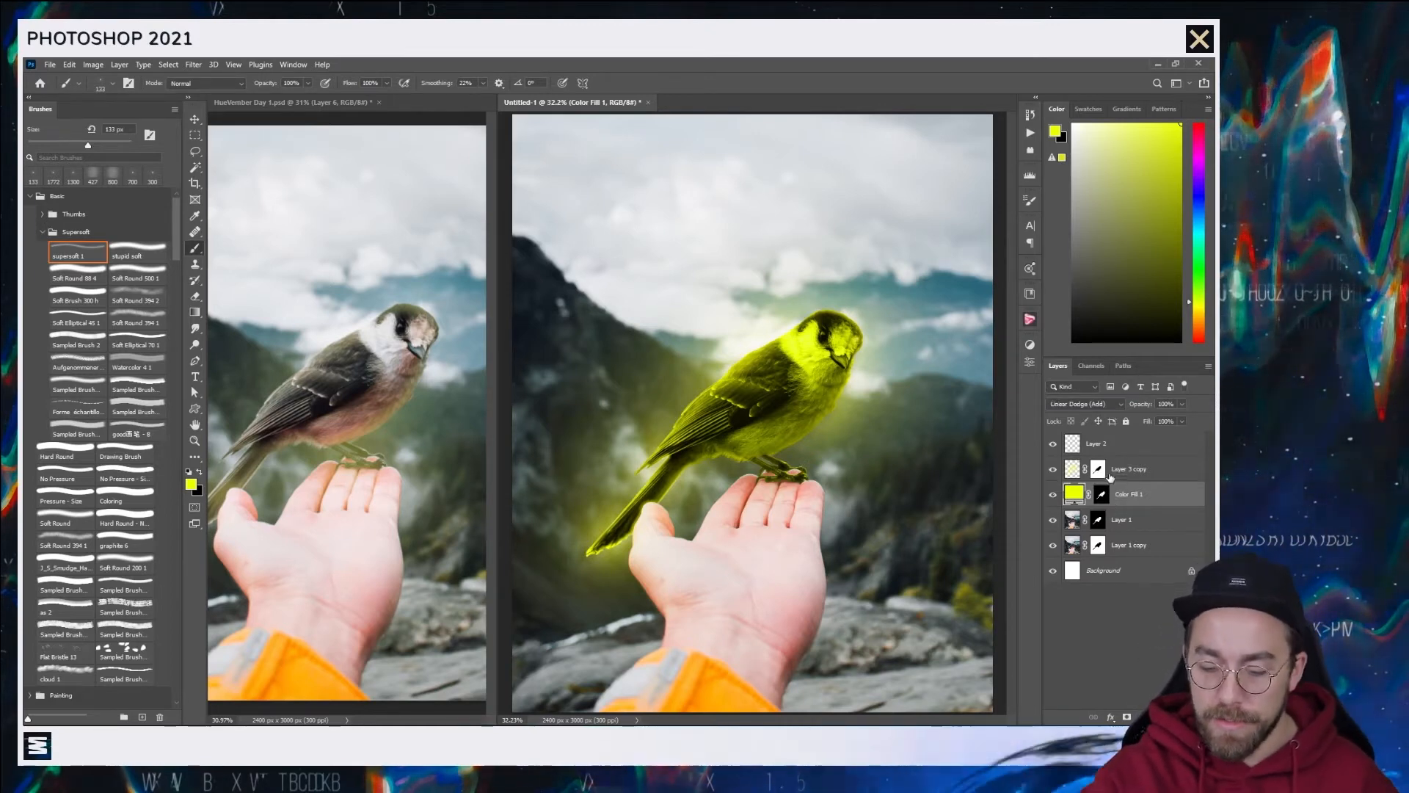
- Create a new layer above Layer 3 copy and set its blend mode to Linear Dodge (Add)
left_click(1110, 476)
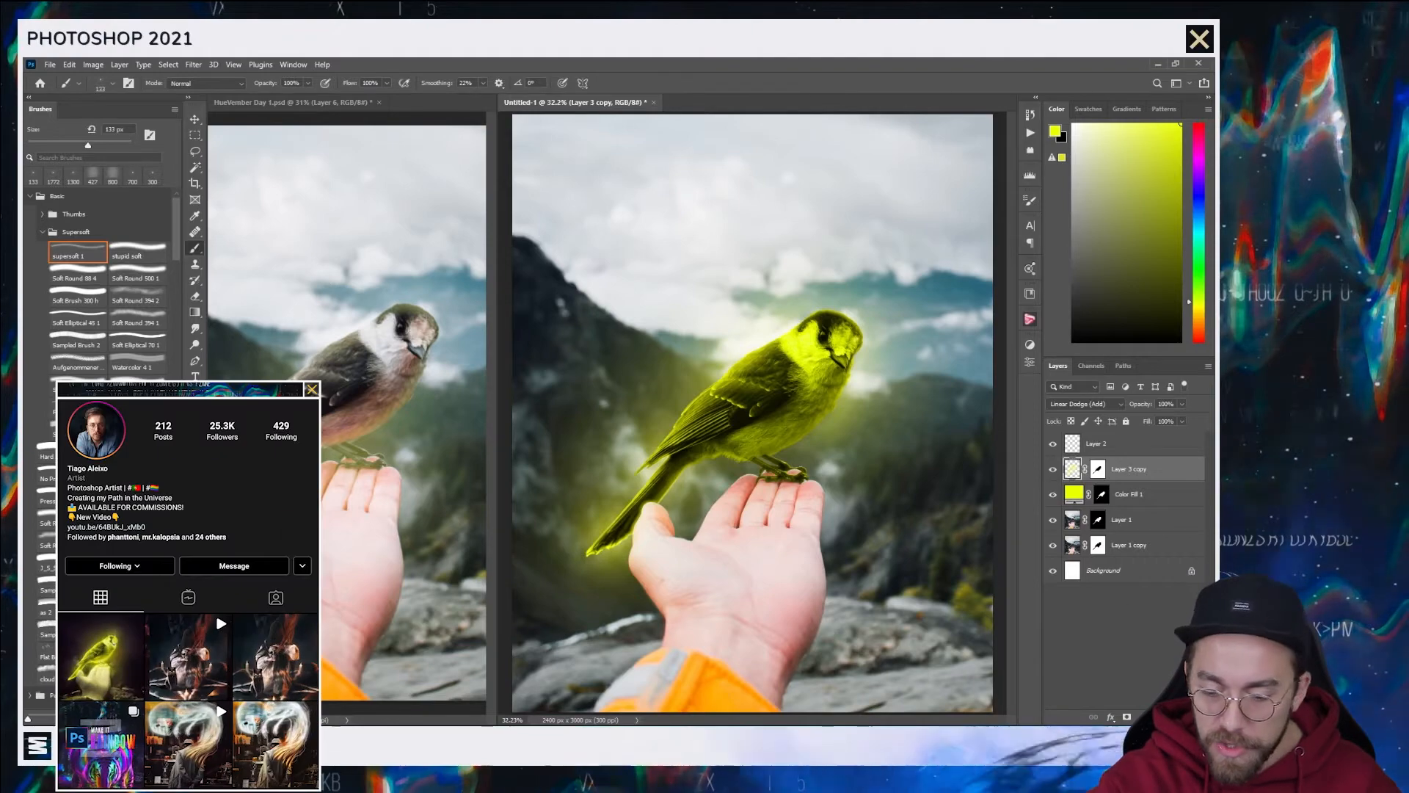
key("ctrl+shift+alt+n")
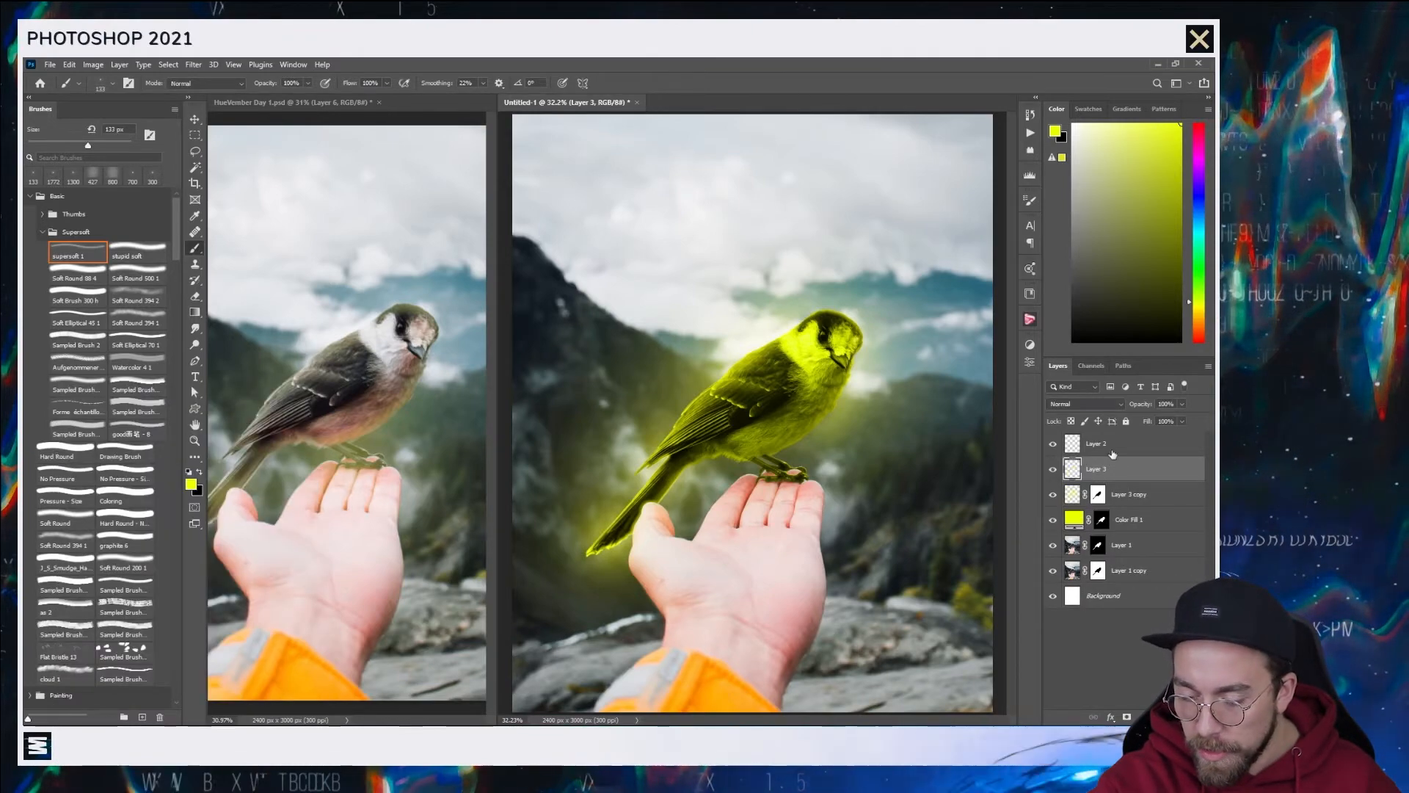
left_click(1085, 403)
left_click(1053, 523)
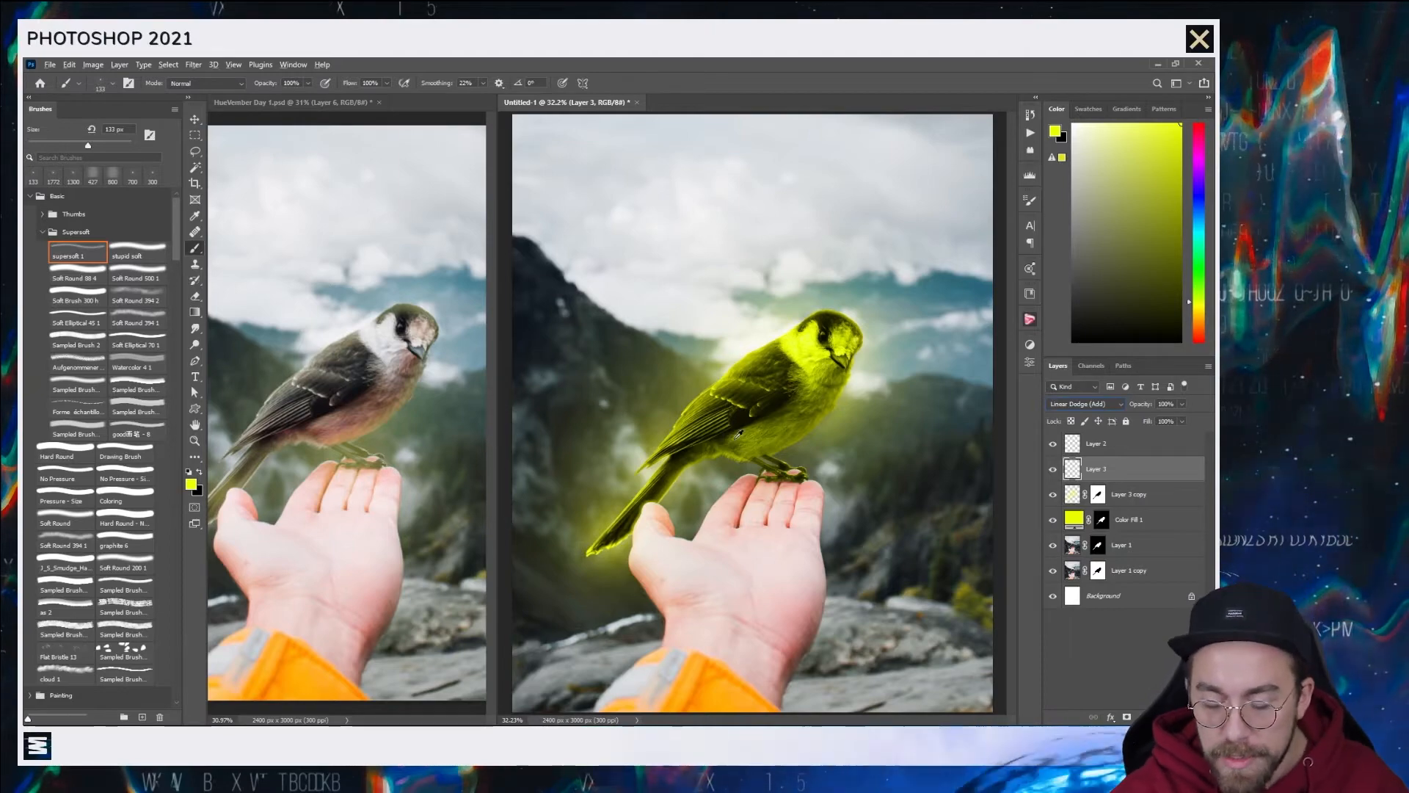
- Dab a soft yellow glow over the bird's body with a 940 px brush, and add a second dab in paler yellow
right_click(745, 318, "alt")
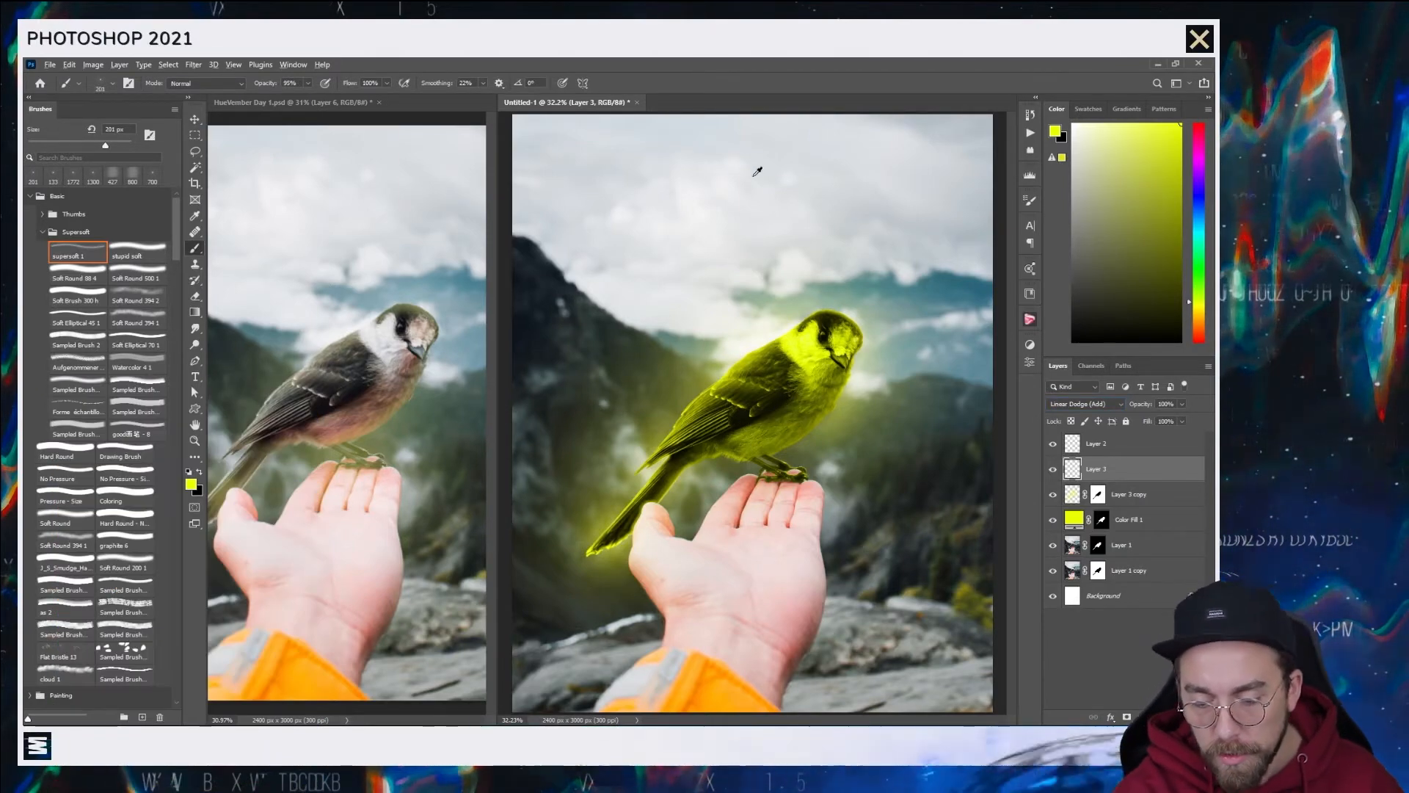
right_click(754, 183, "alt")
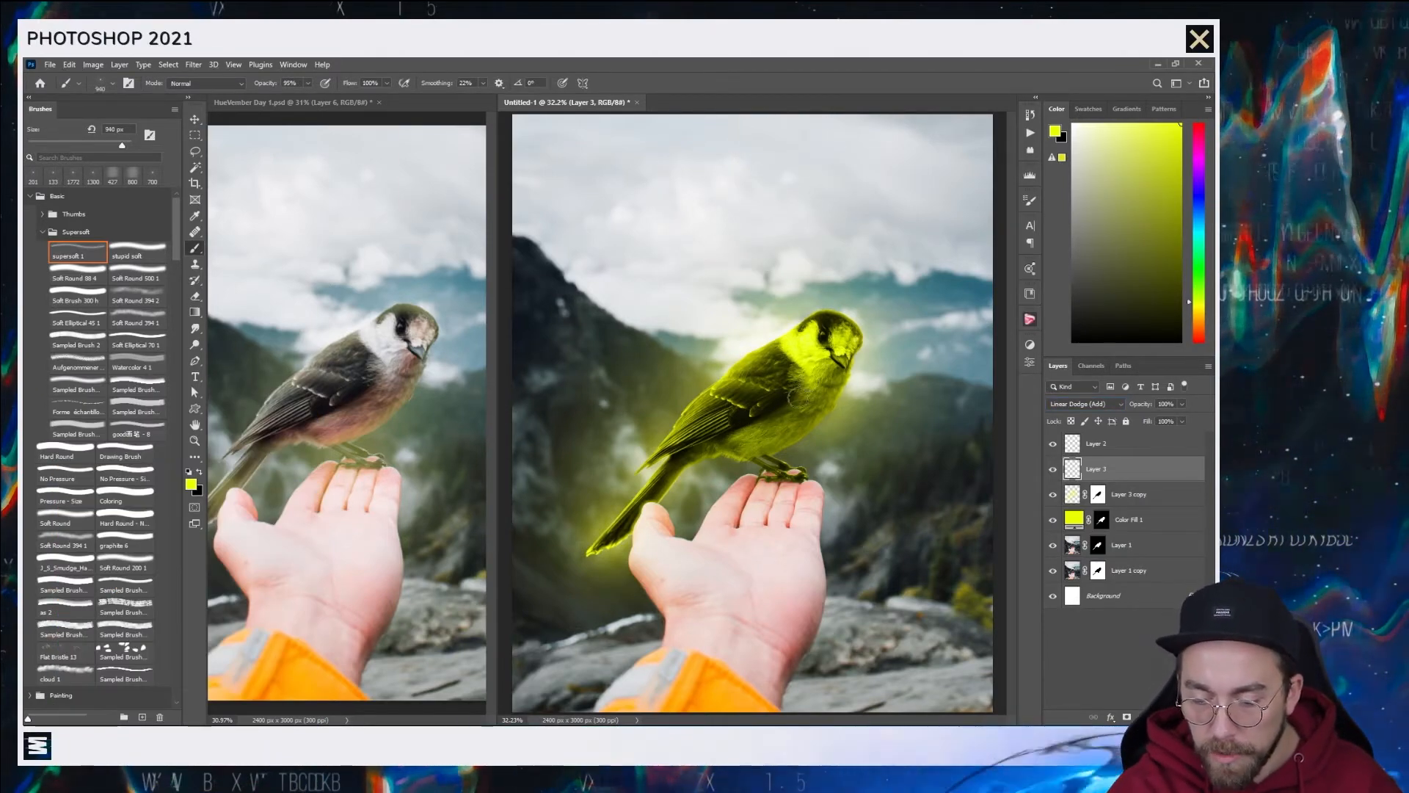
left_click(789, 398)
left_click(1105, 124)
left_click(771, 403)
- Split the black Blend If slider for the underlying layer on Layer 3 to 0 / 144, and compare the layer on and off
key("alt+l")
key("y")
key("b")
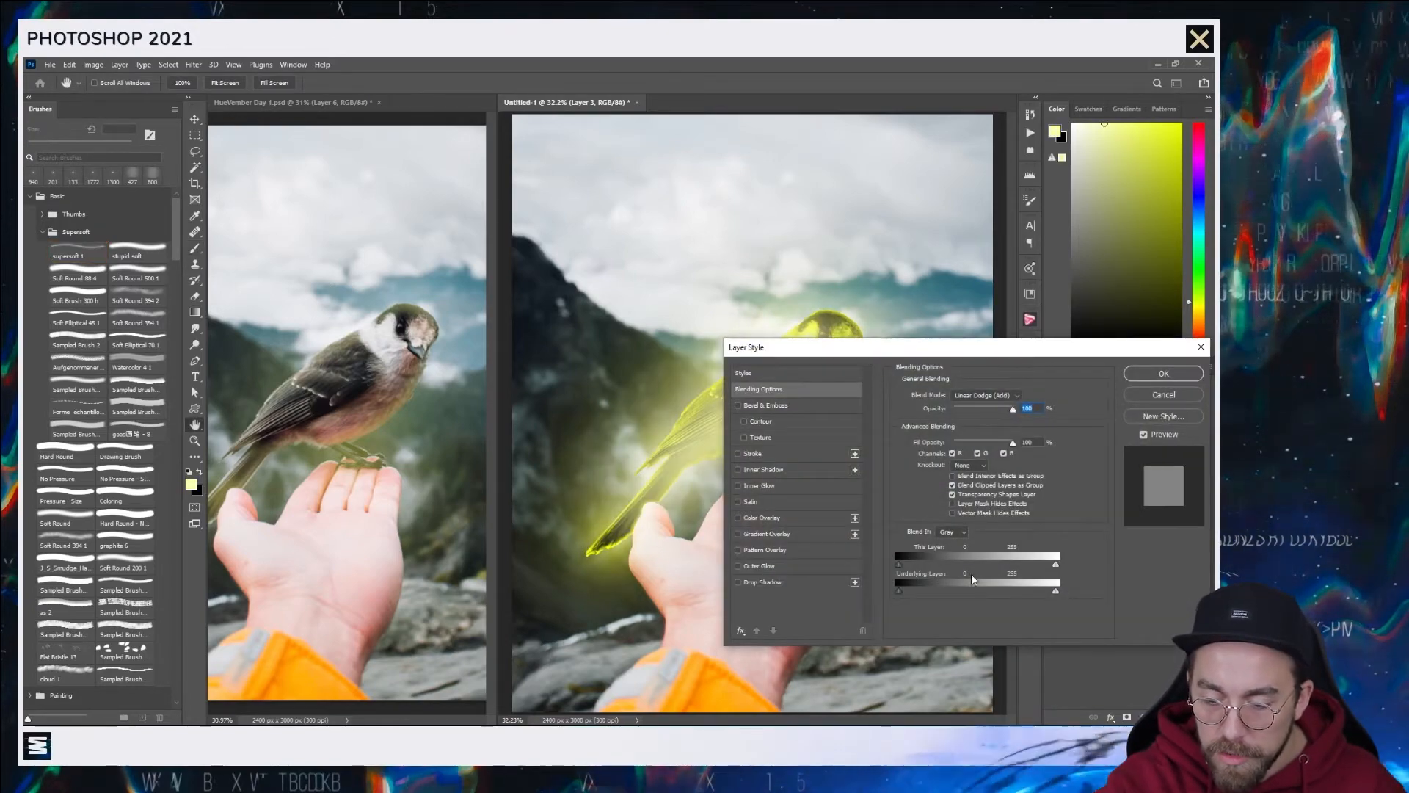
left_click_drag(926, 347, 317, 173)
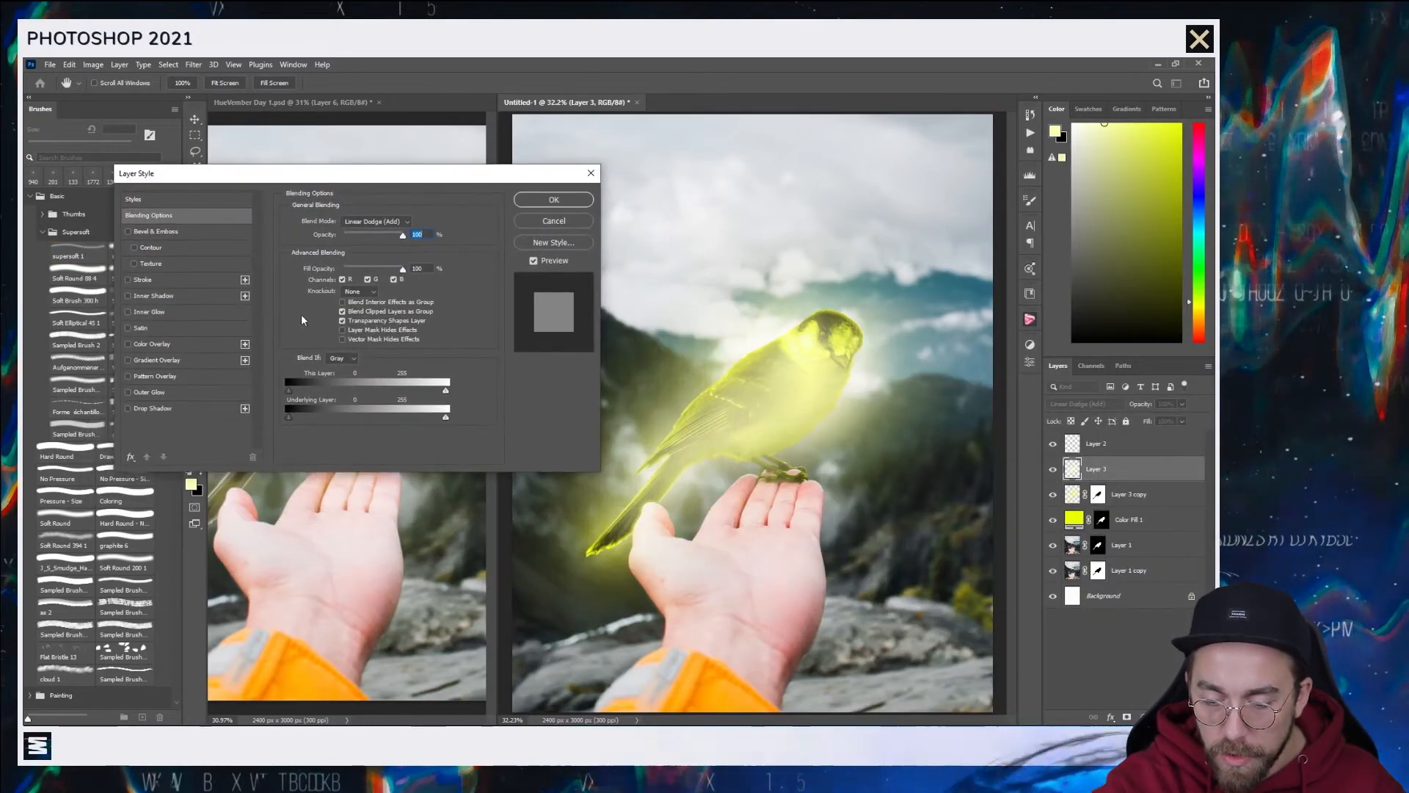
mouse_move(290, 416)
left_mouse_down()
mouse_move(336, 405)
mouse_move(286, 412)
left_mouse_up()
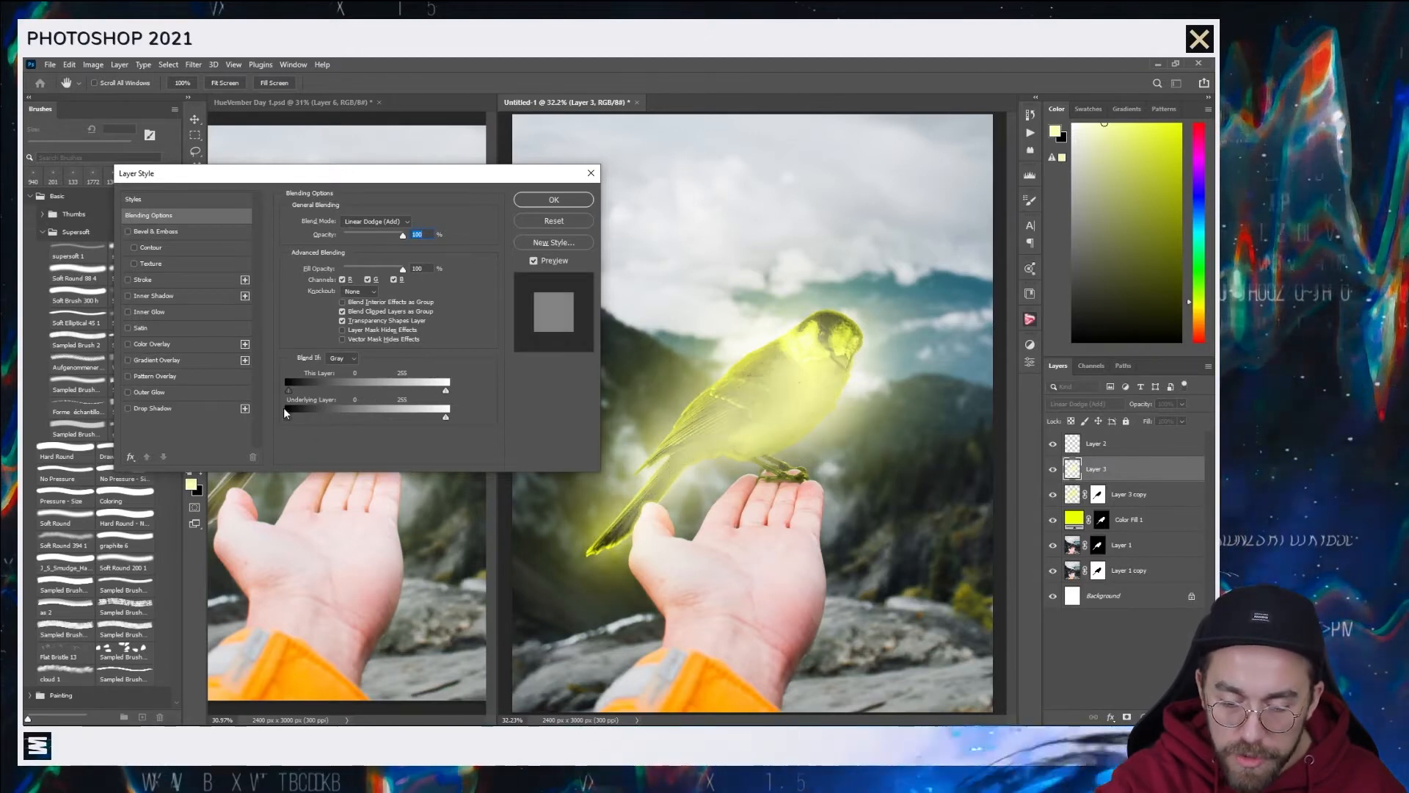
left_click_drag(396, 416, 363, 415)
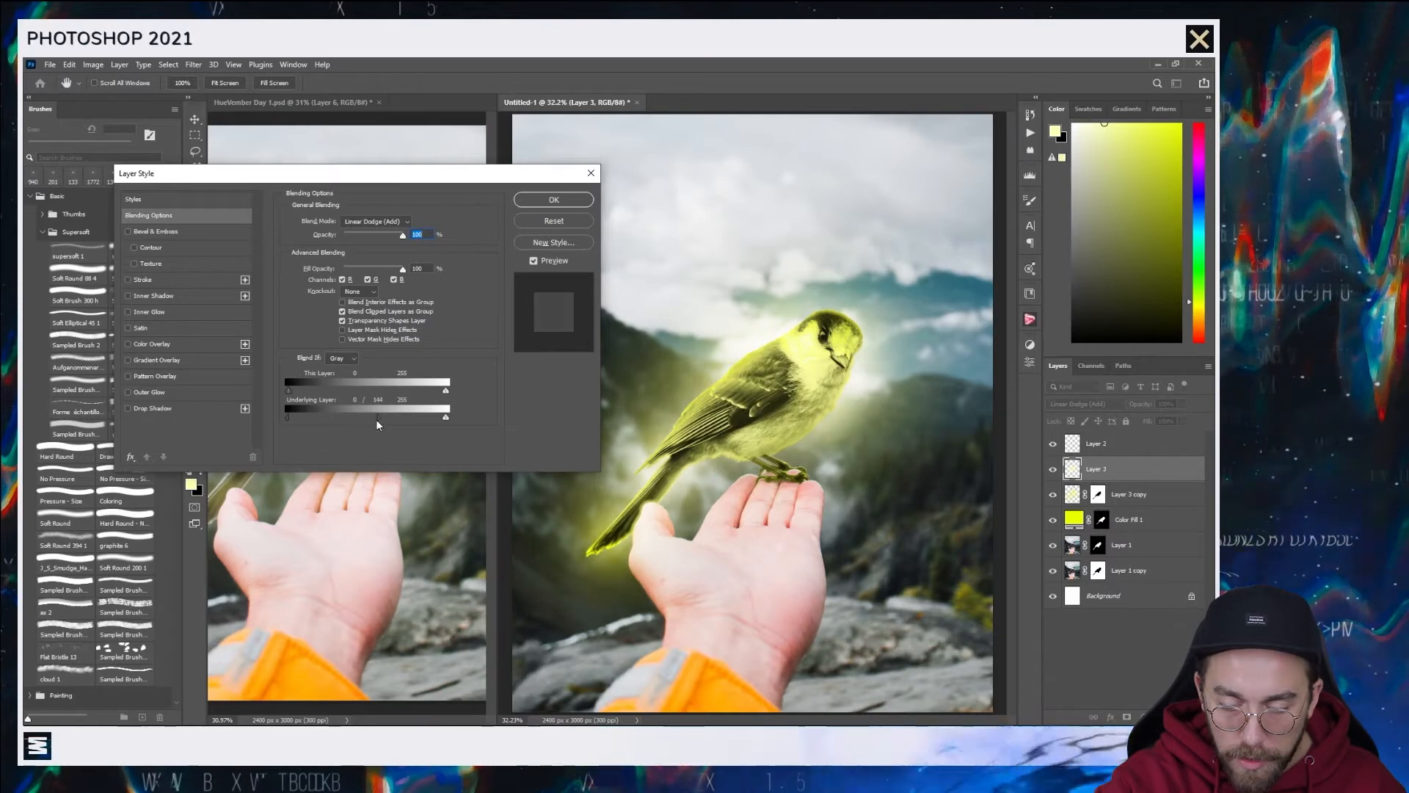
left_click(554, 200)
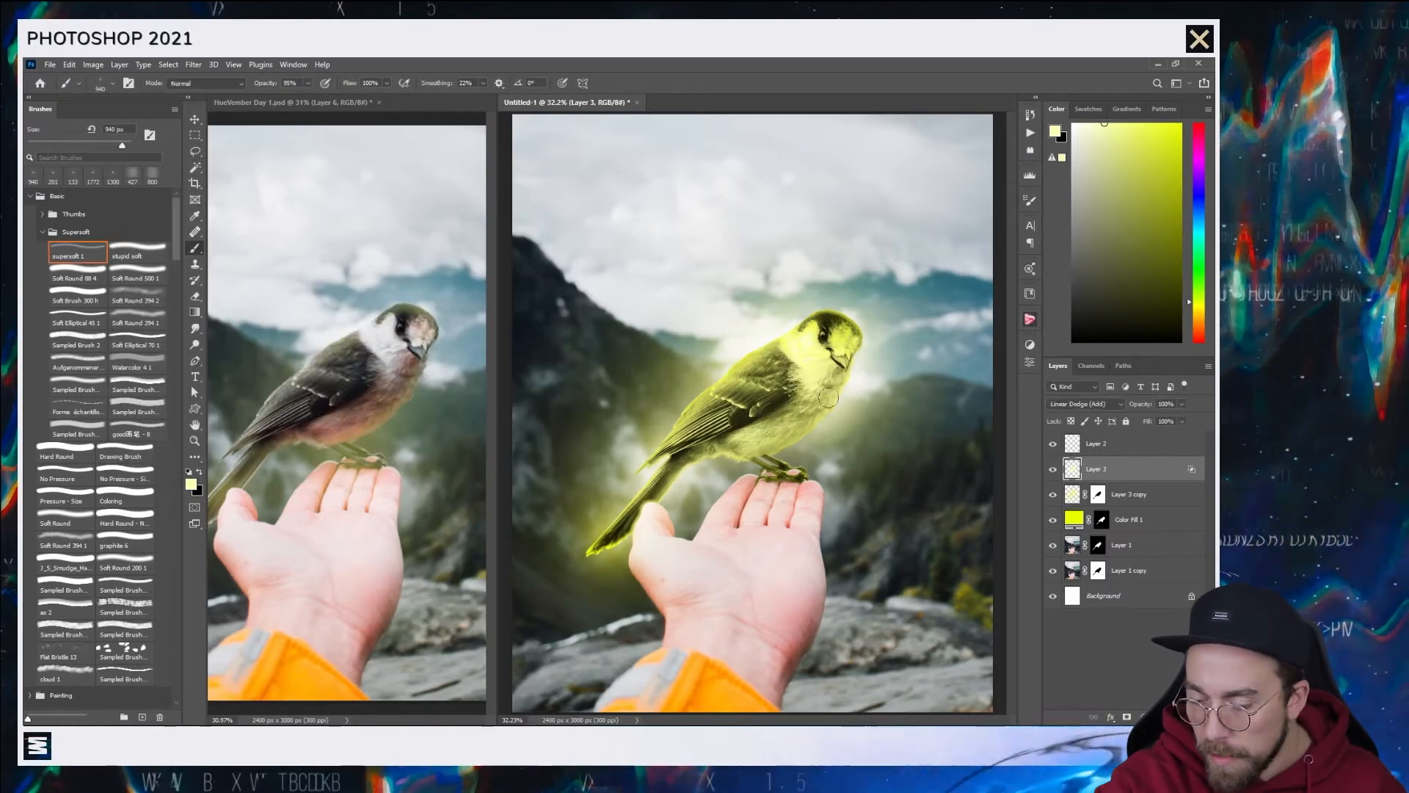
left_click(1051, 471)
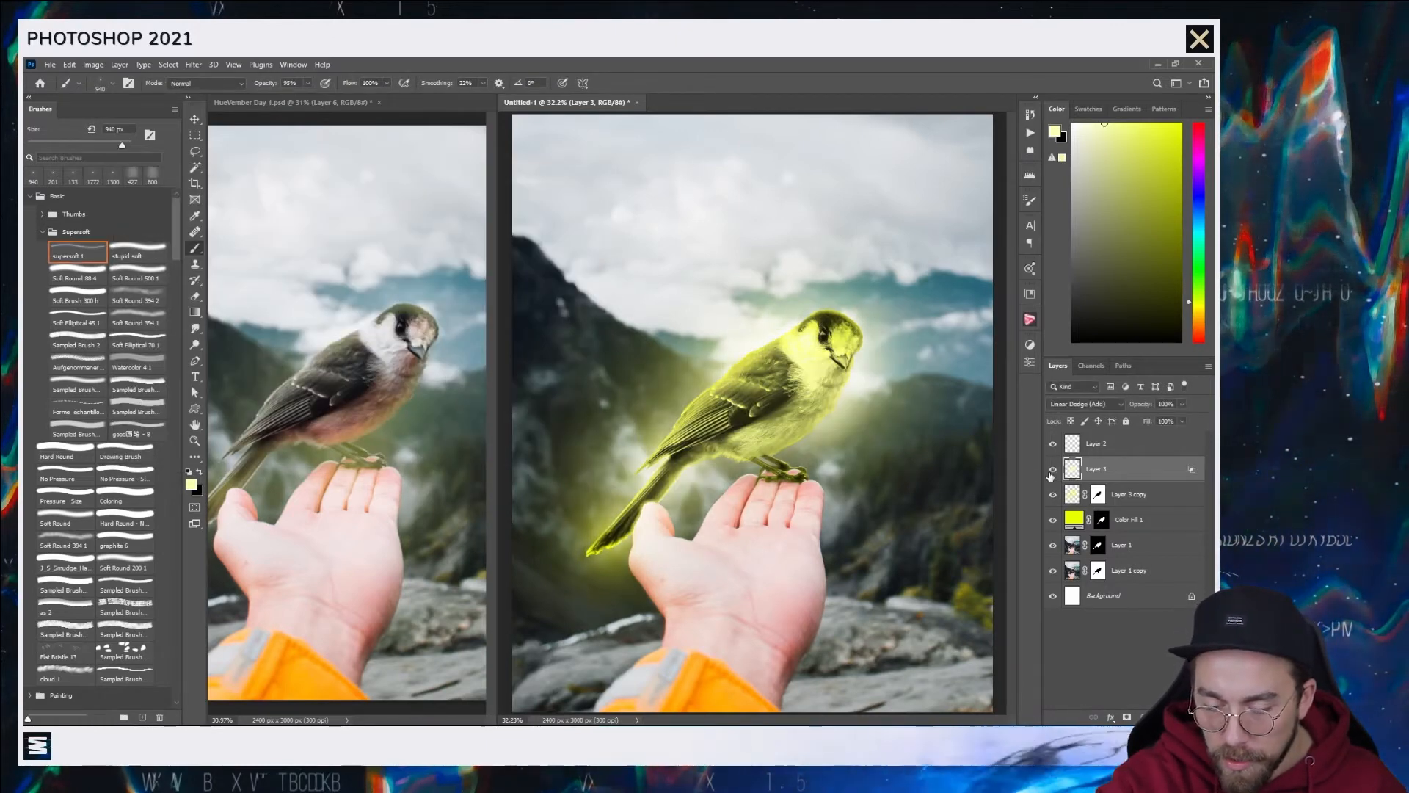
left_click(1051, 469)
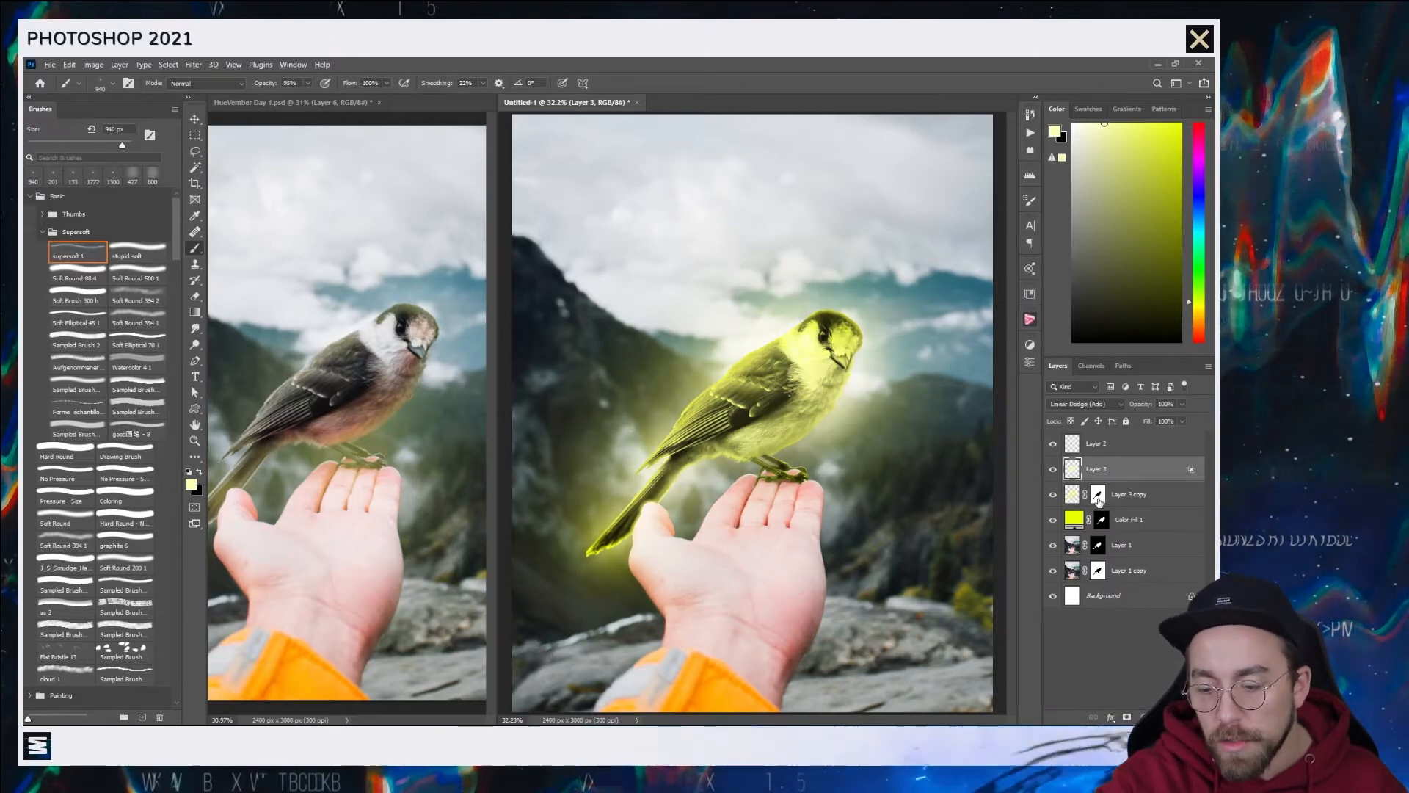
- Copy the bird mask from Color Fill 1 onto Layer 3, compare the layer on and off, and leave it hidden
left_click_drag(1103, 520, 1097, 470)
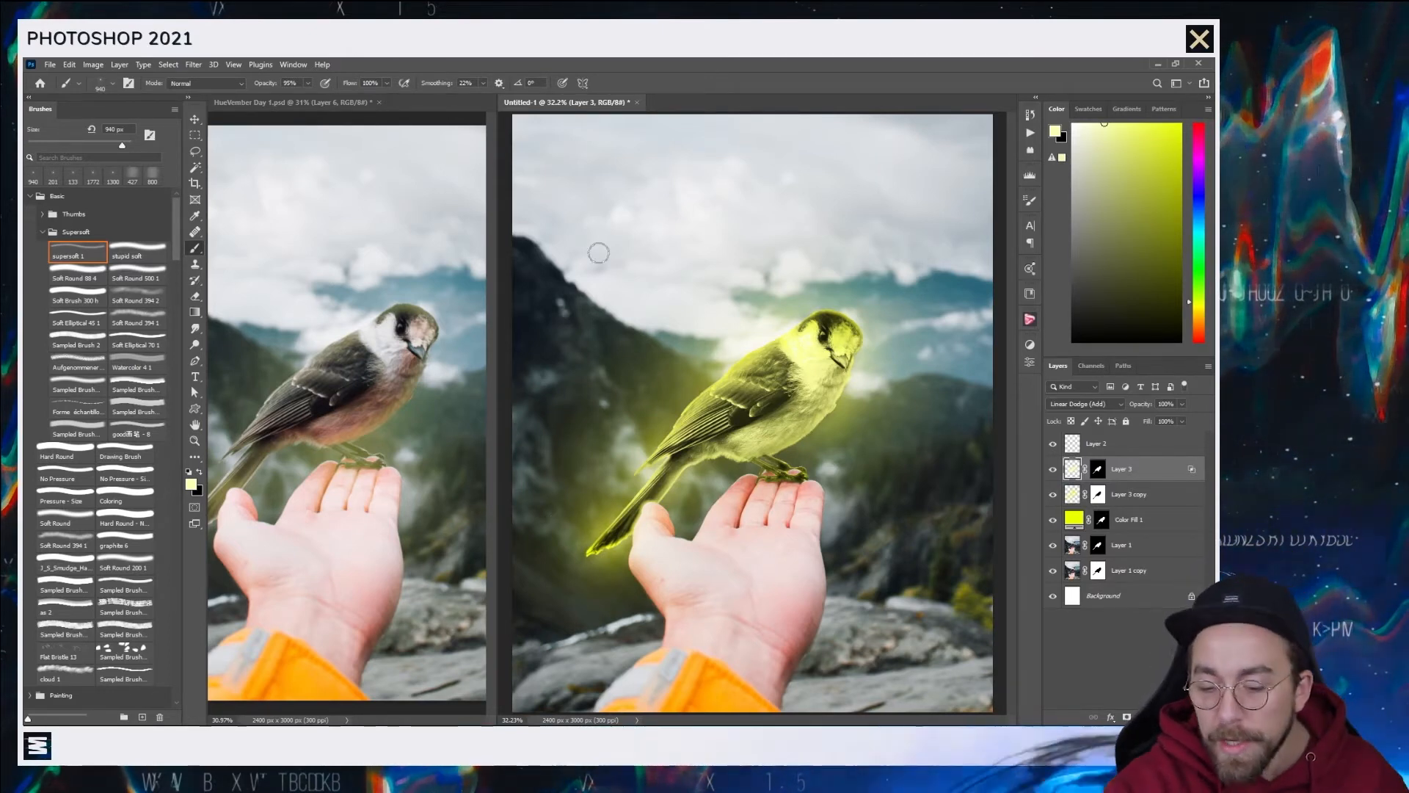
left_click(1054, 468)
left_click(1054, 468)
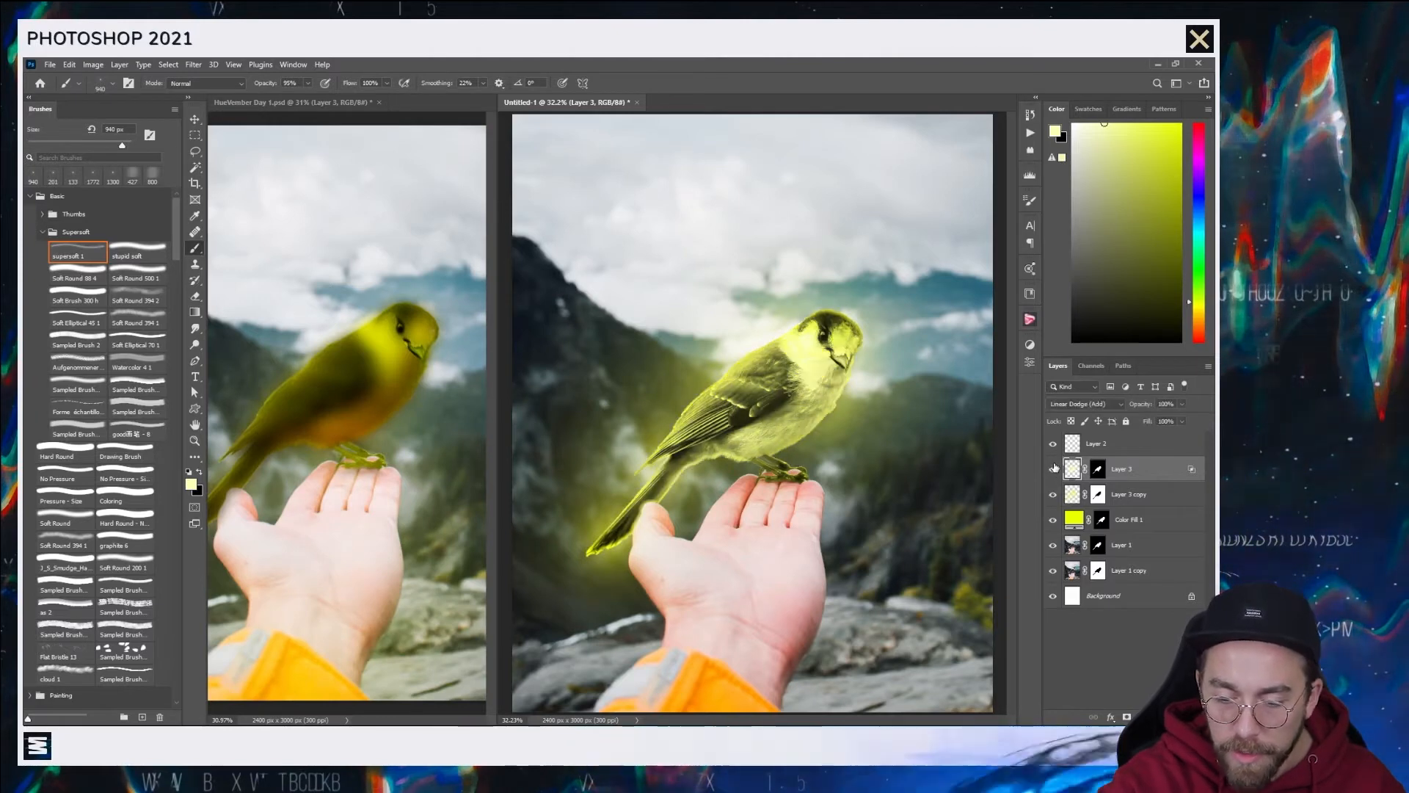
left_click(1057, 473)
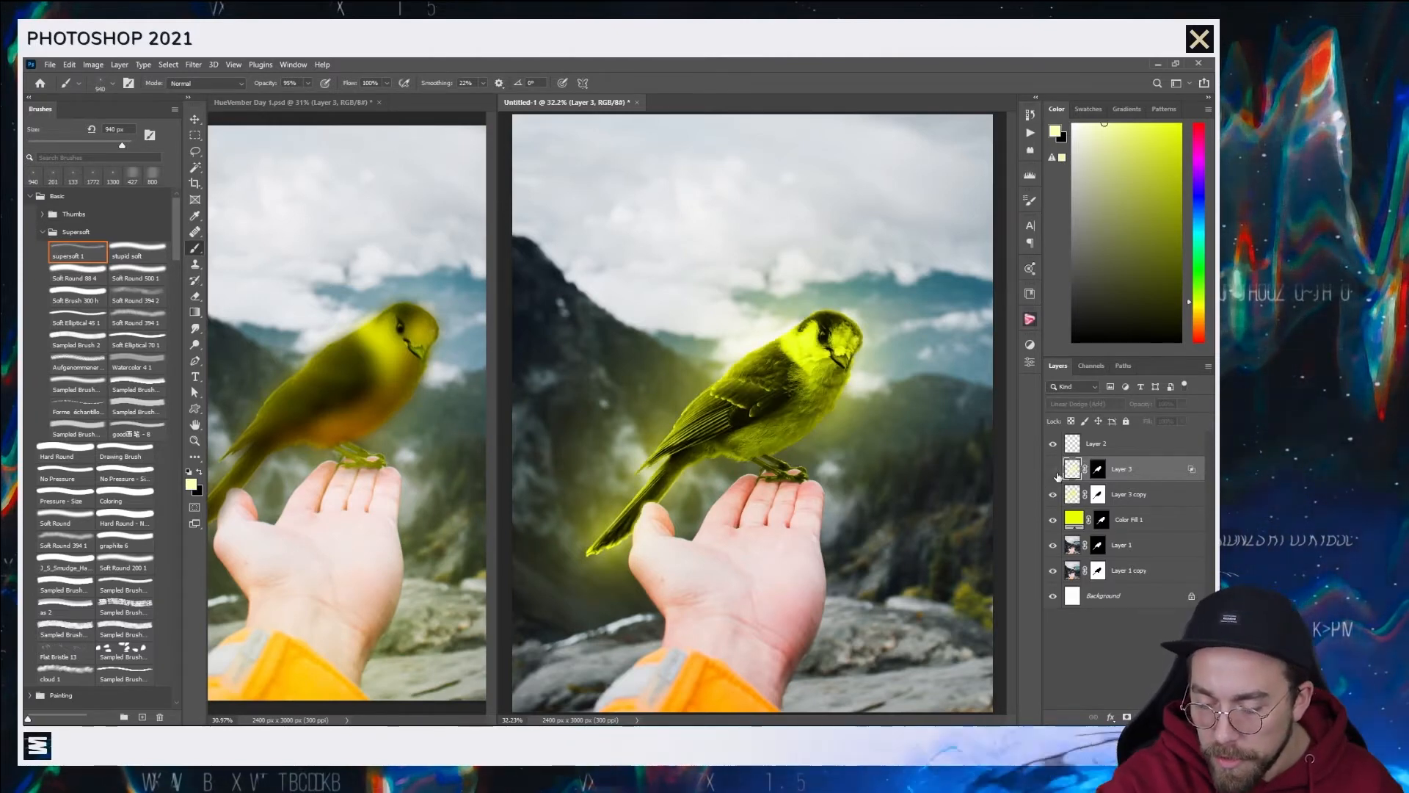
- Duplicate Color Fill 1 together with Layer 1 and merge the copies into a single layer
left_click(1137, 523)
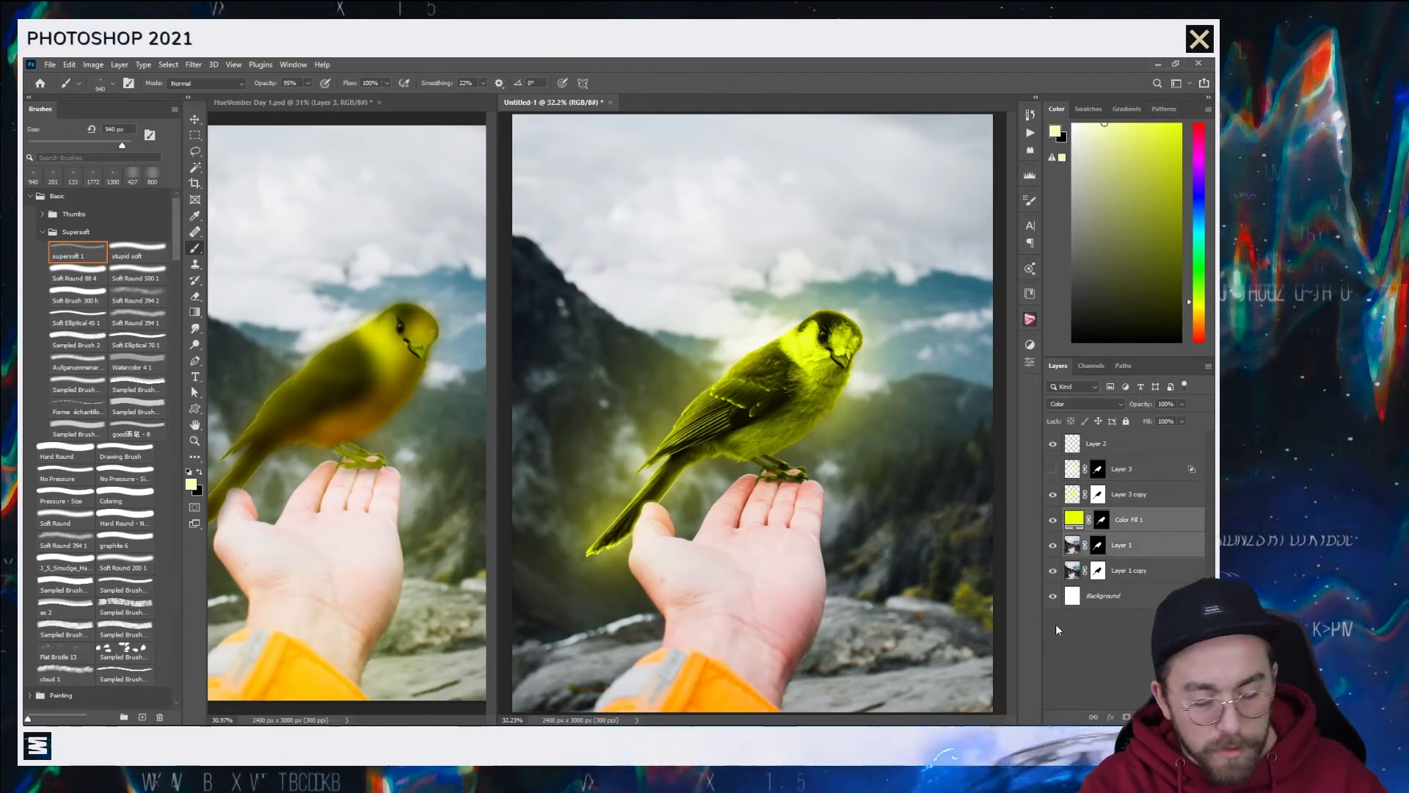
key("ctrl+j")
key("ctrl+e")
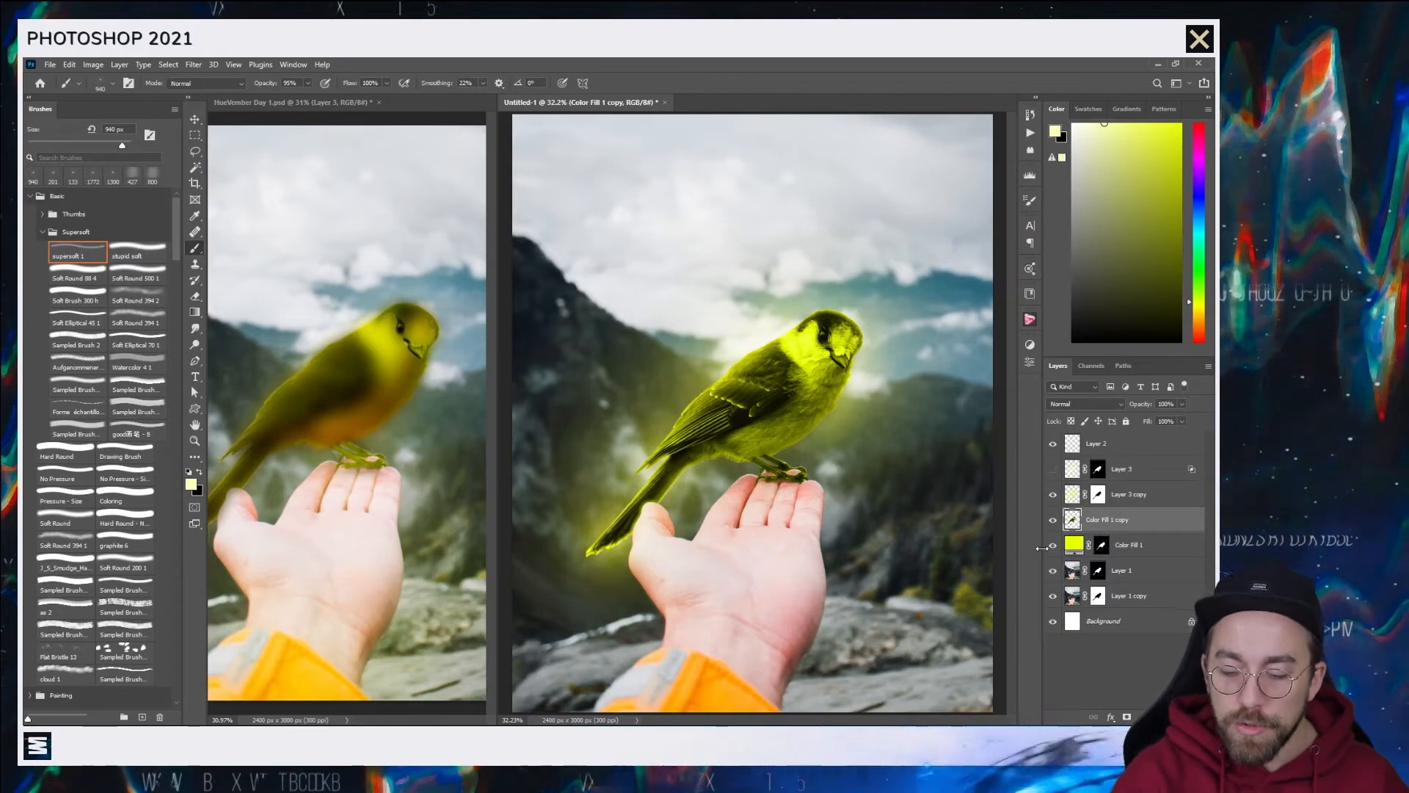
- Apply a Gaussian Blur with a 33.2-pixel radius to the merged bird copy
left_click(96, 67)
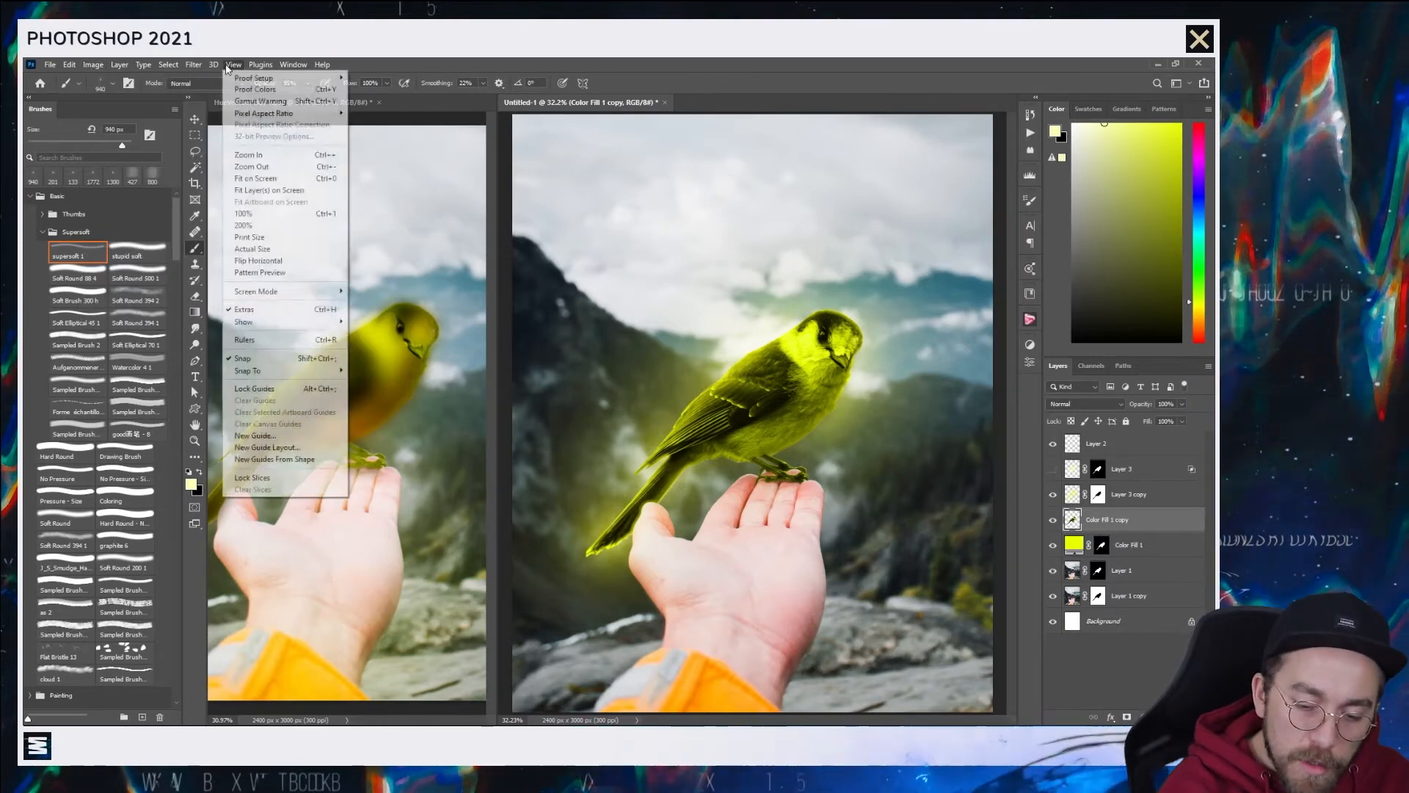
mouse_move(194, 64)
mouse_move(220, 223)
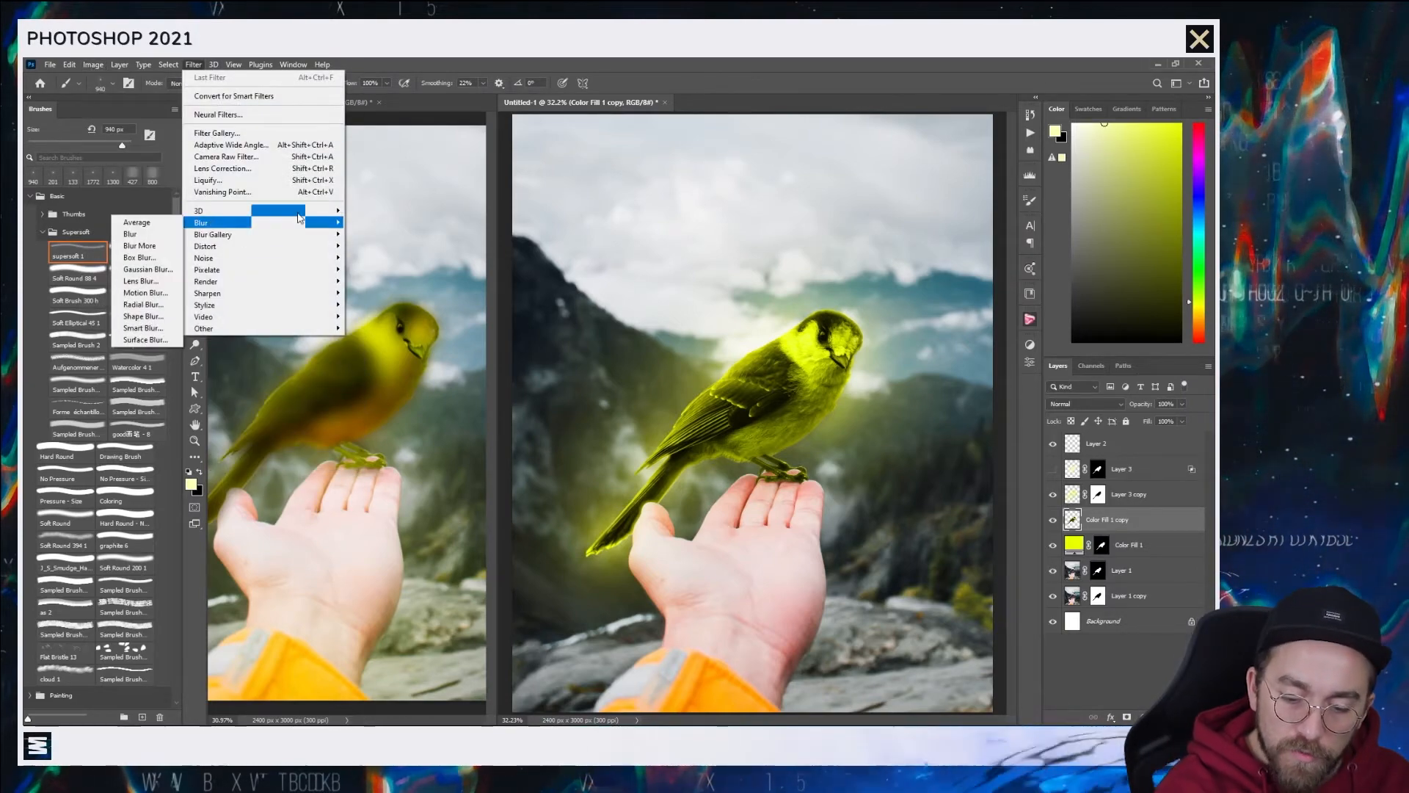
left_click(146, 267)
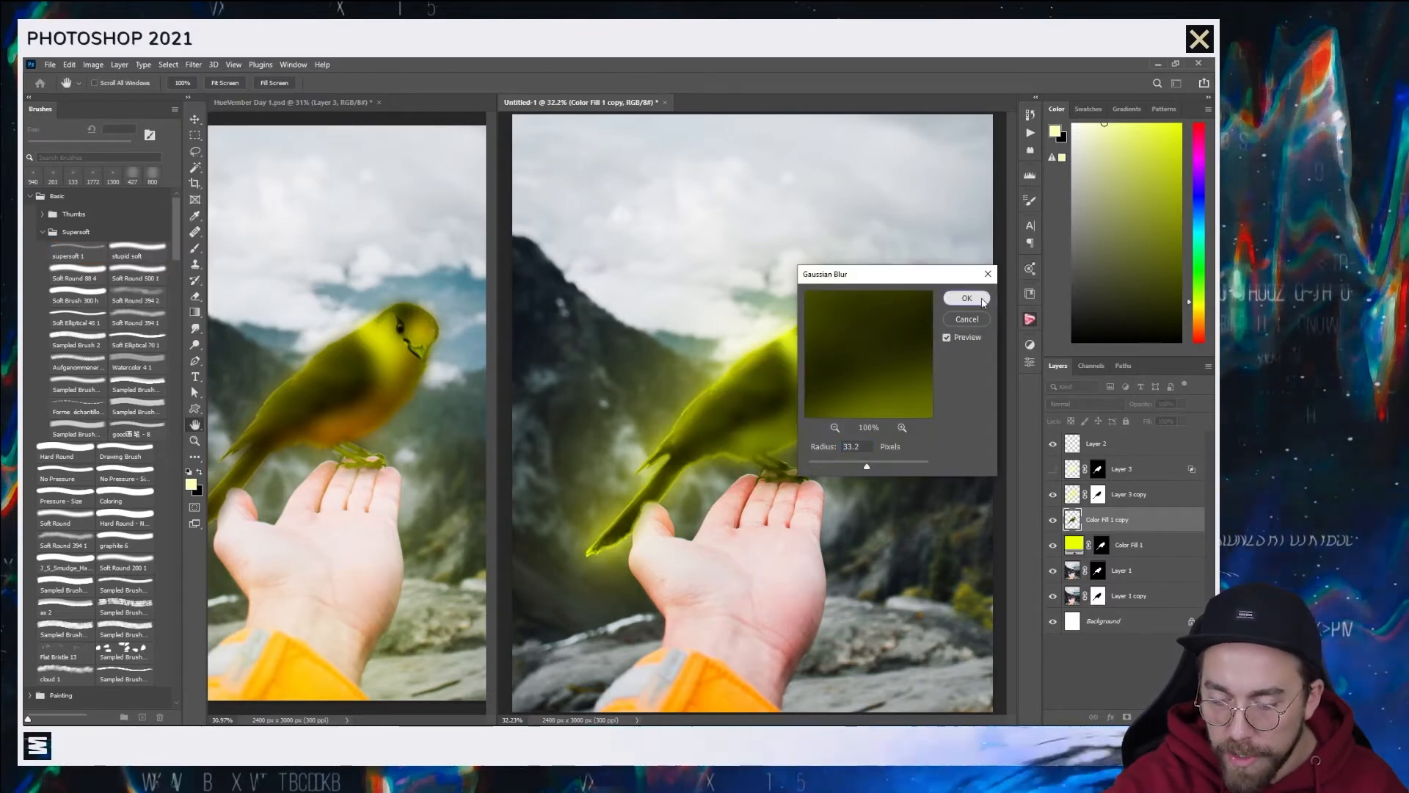
left_click(970, 298)
key("b")
- Set the blurred bird copy's blend mode to Screen and its opacity to 50%
left_click(1085, 403)
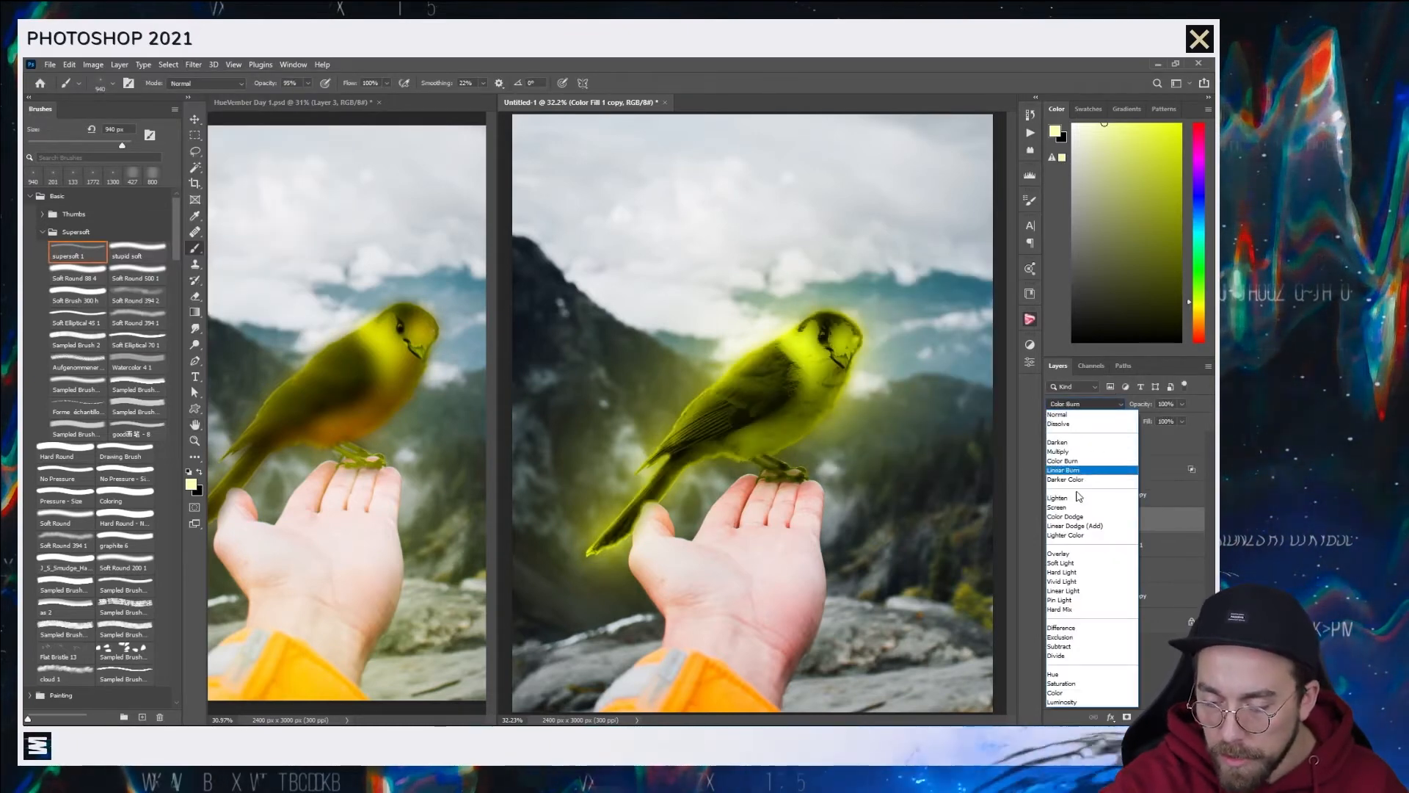
left_click(1057, 507)
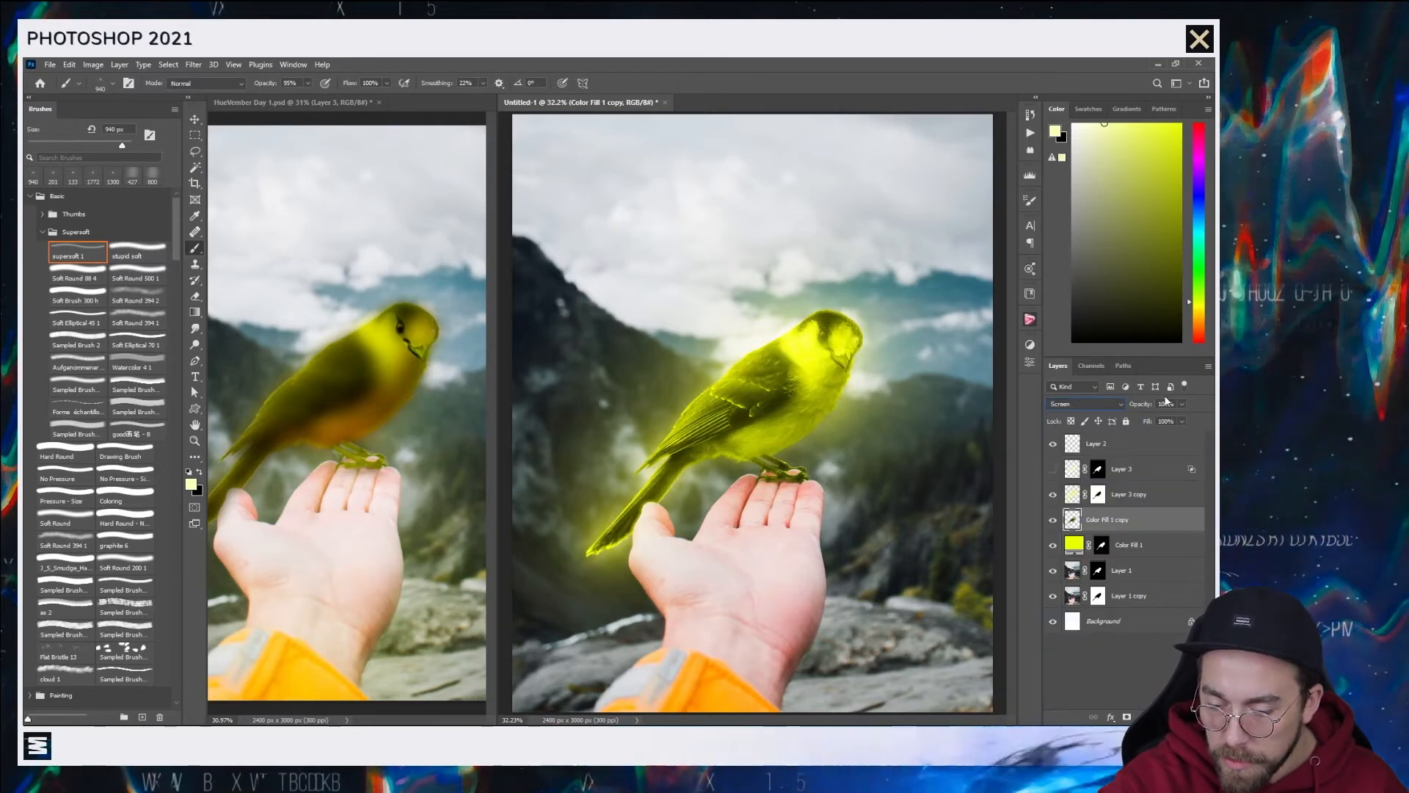
type("4")
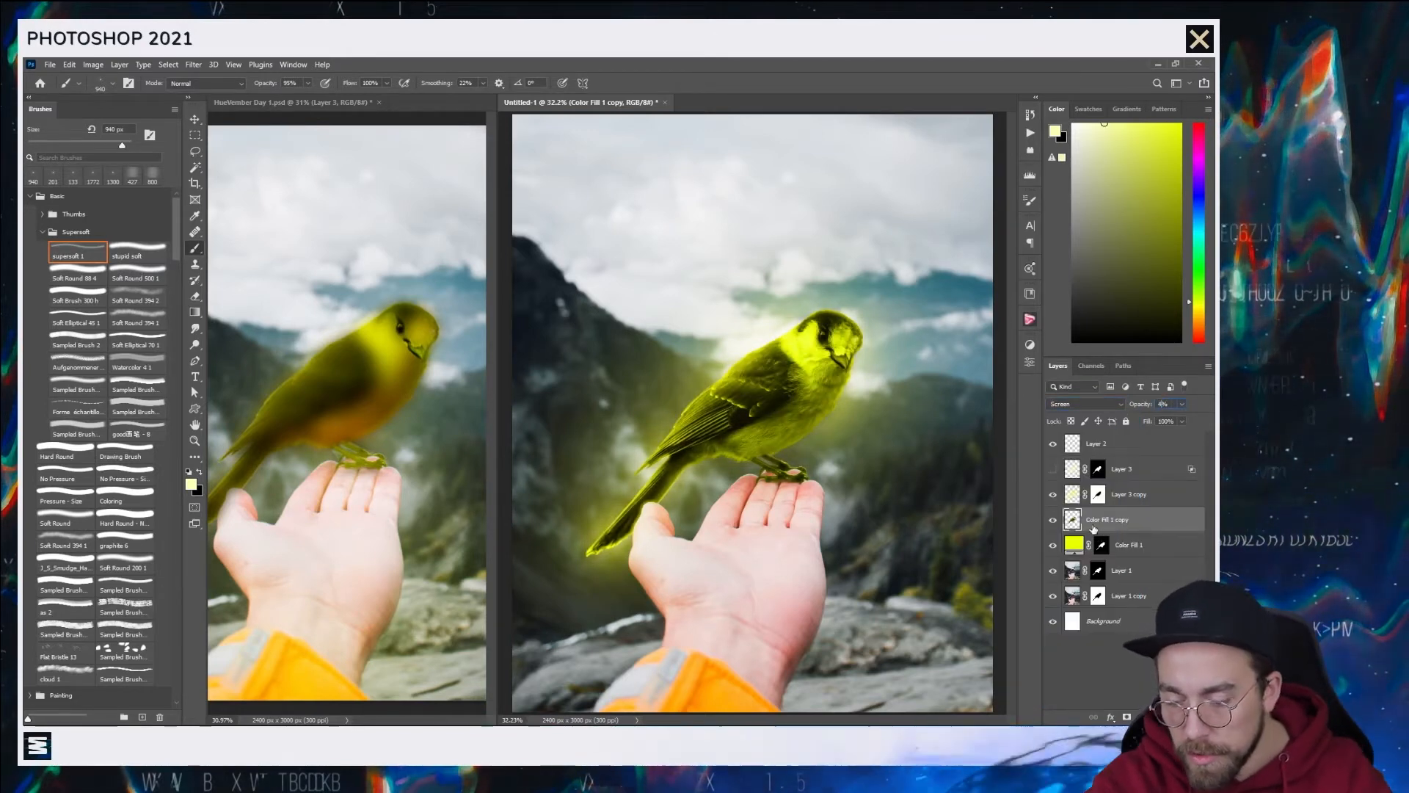
type("0")
key("BackSpace")
key("BackSpace")
type("5")
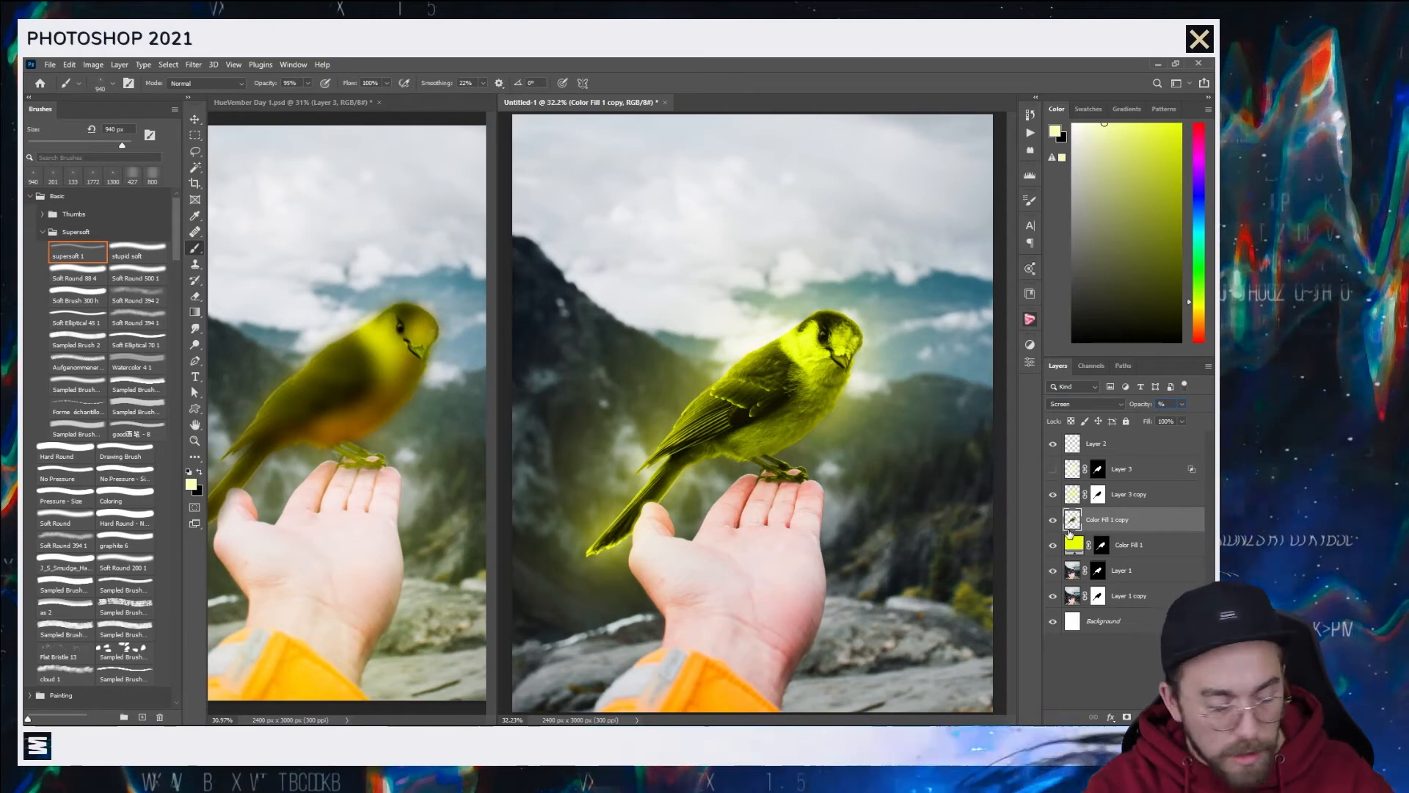
type("0")
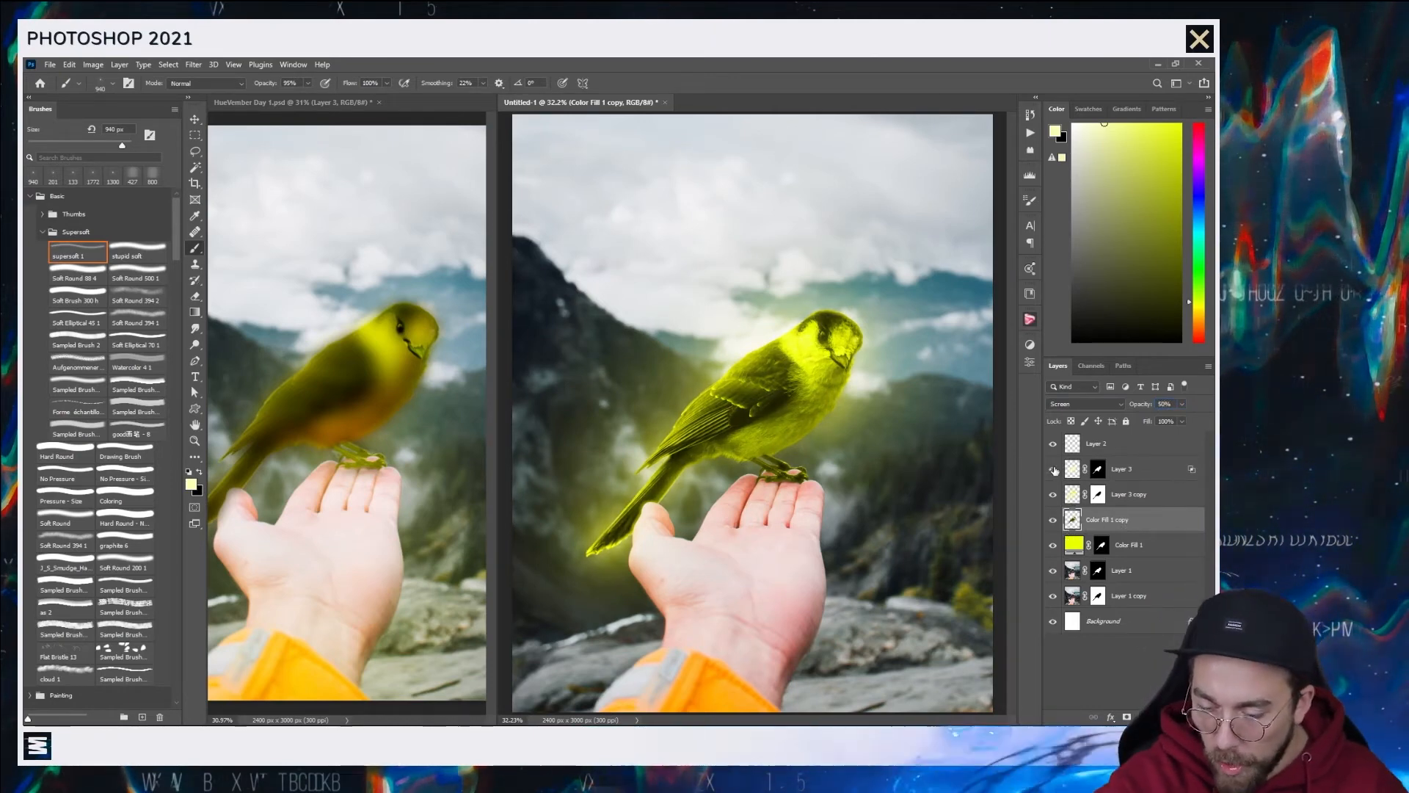
- Show Layer 3 again and set its opacity to 39%
left_click(1055, 470)
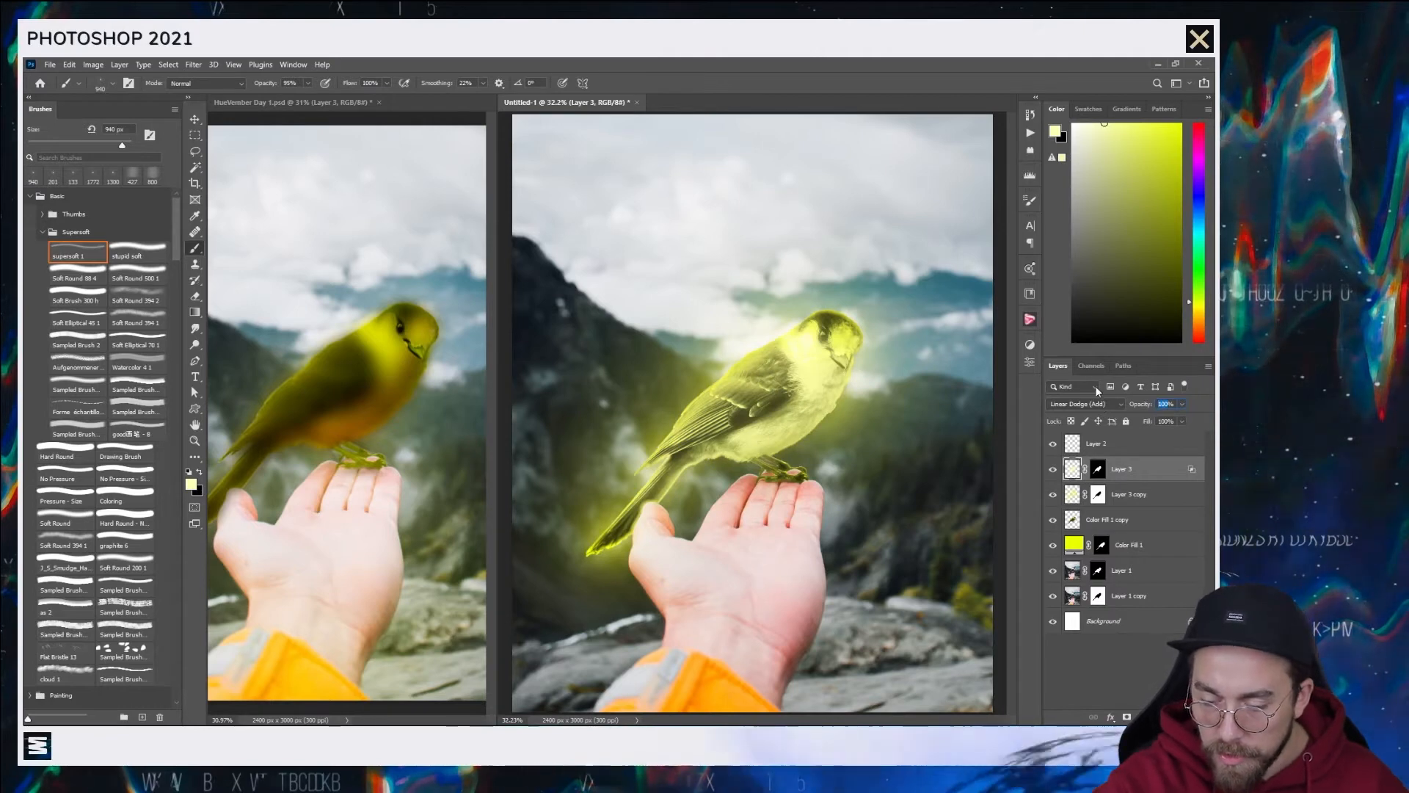
type("35")
key("BackSpace")
type("9")
scroll(879, 463, "down", 3)
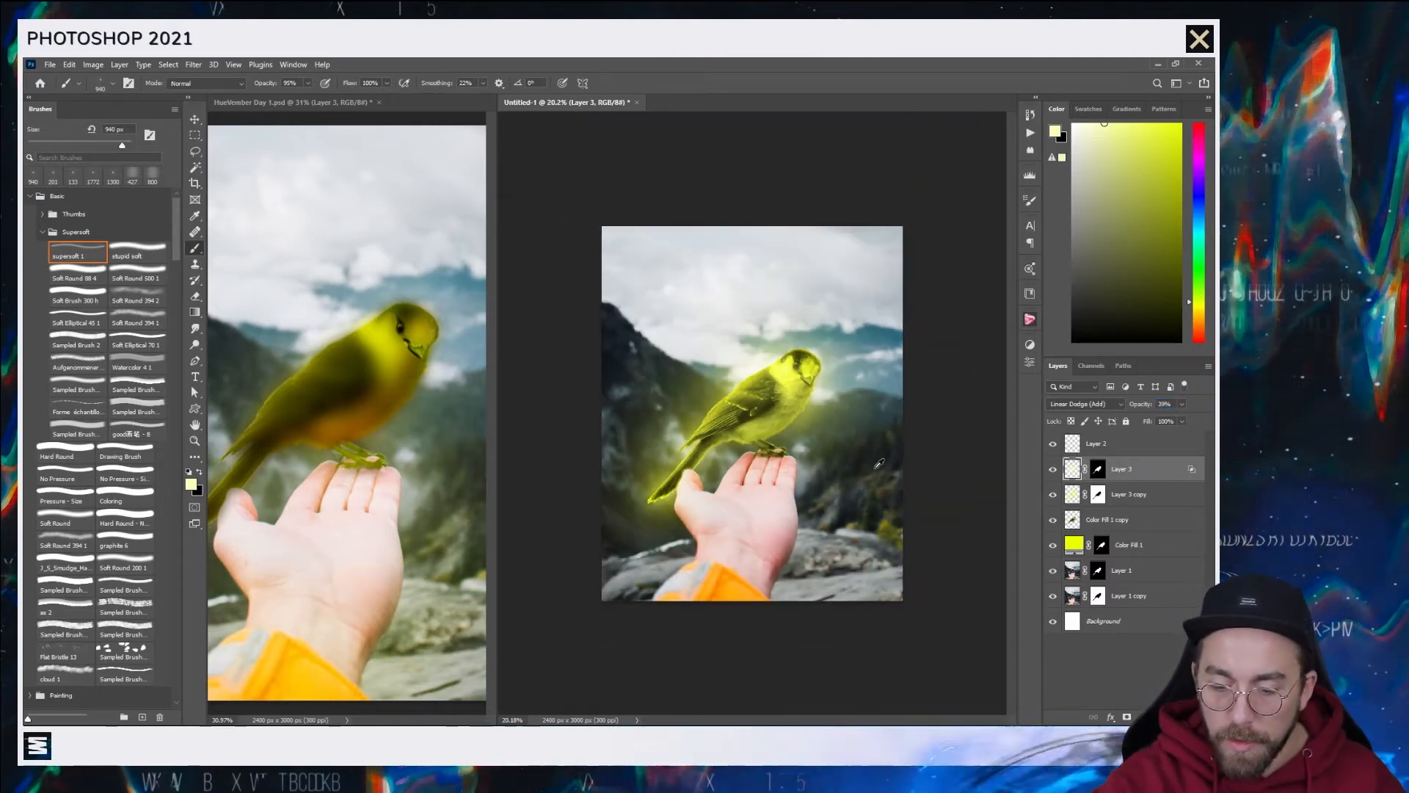
scroll(682, 370, "up", 3)
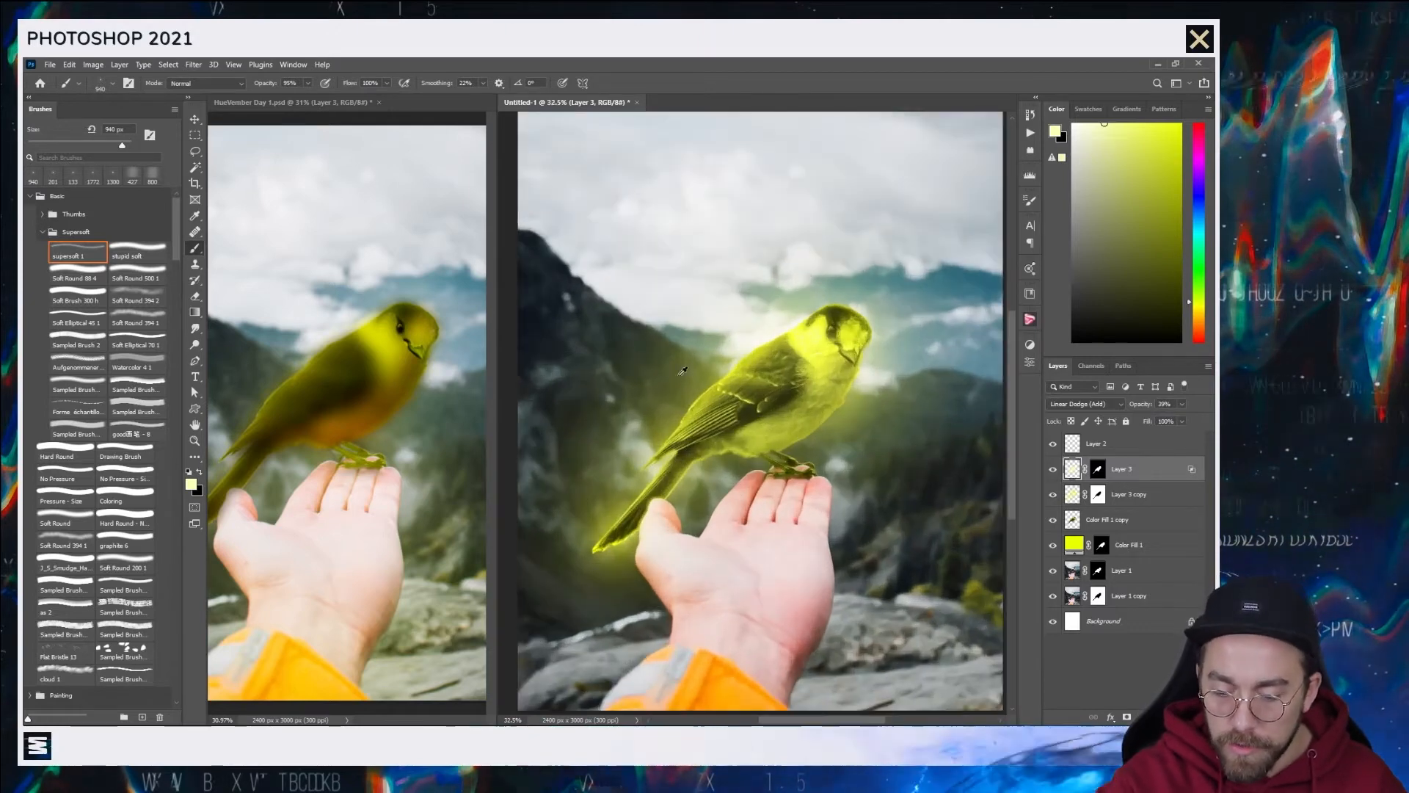
- Show and examine Layer 8 in the reference document HueVember Day 1.psd, and return to Untitled-1
left_click(407, 220)
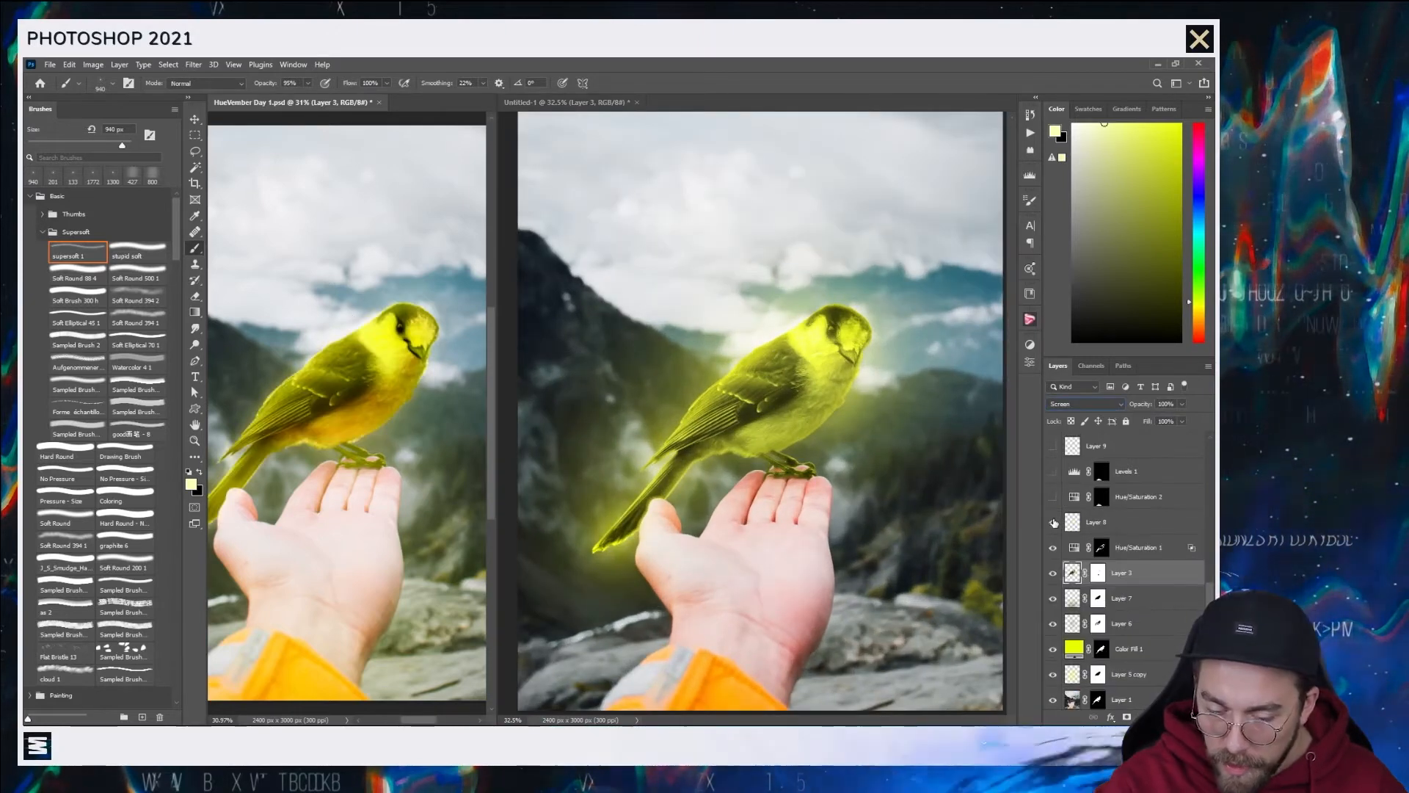
left_click(1074, 527)
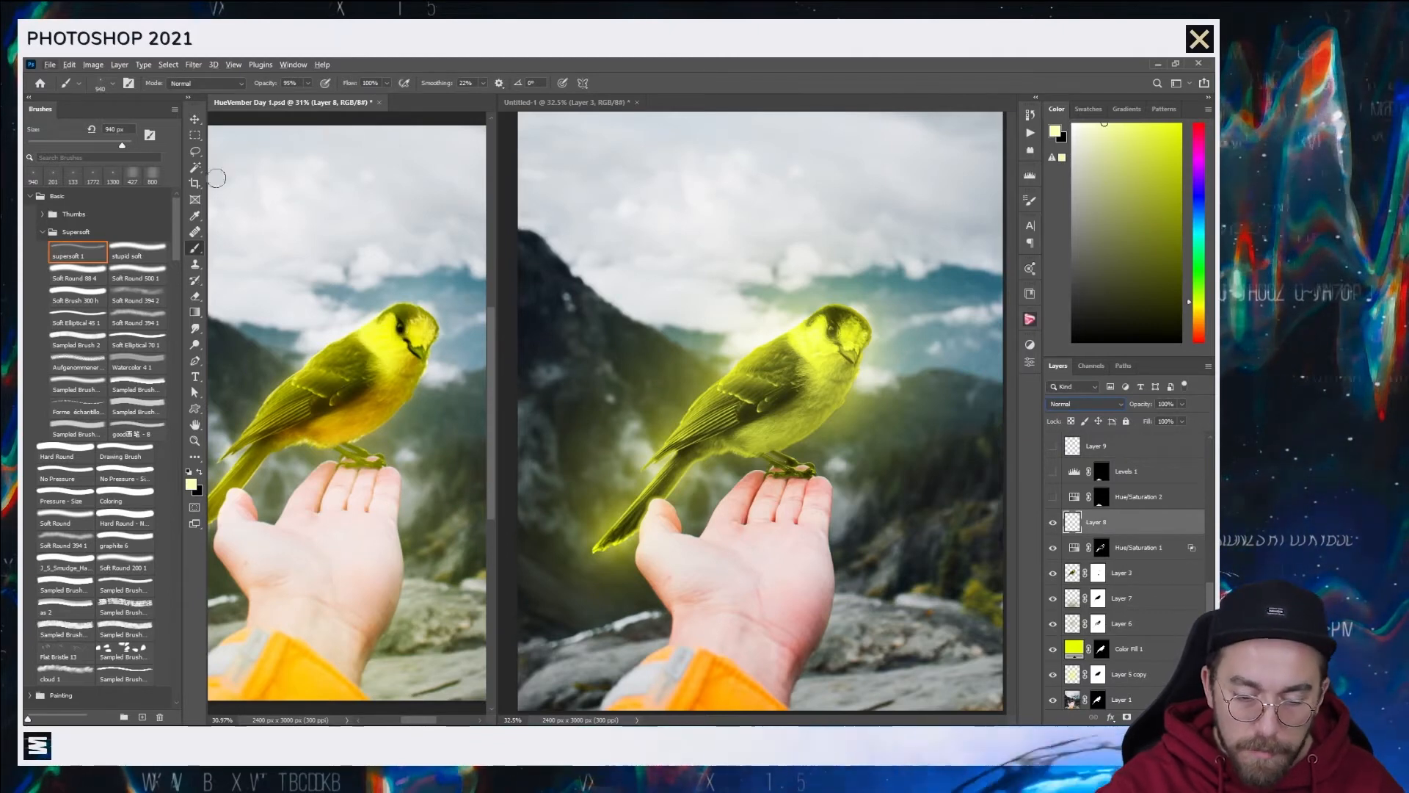
key("l")
left_click(795, 296)
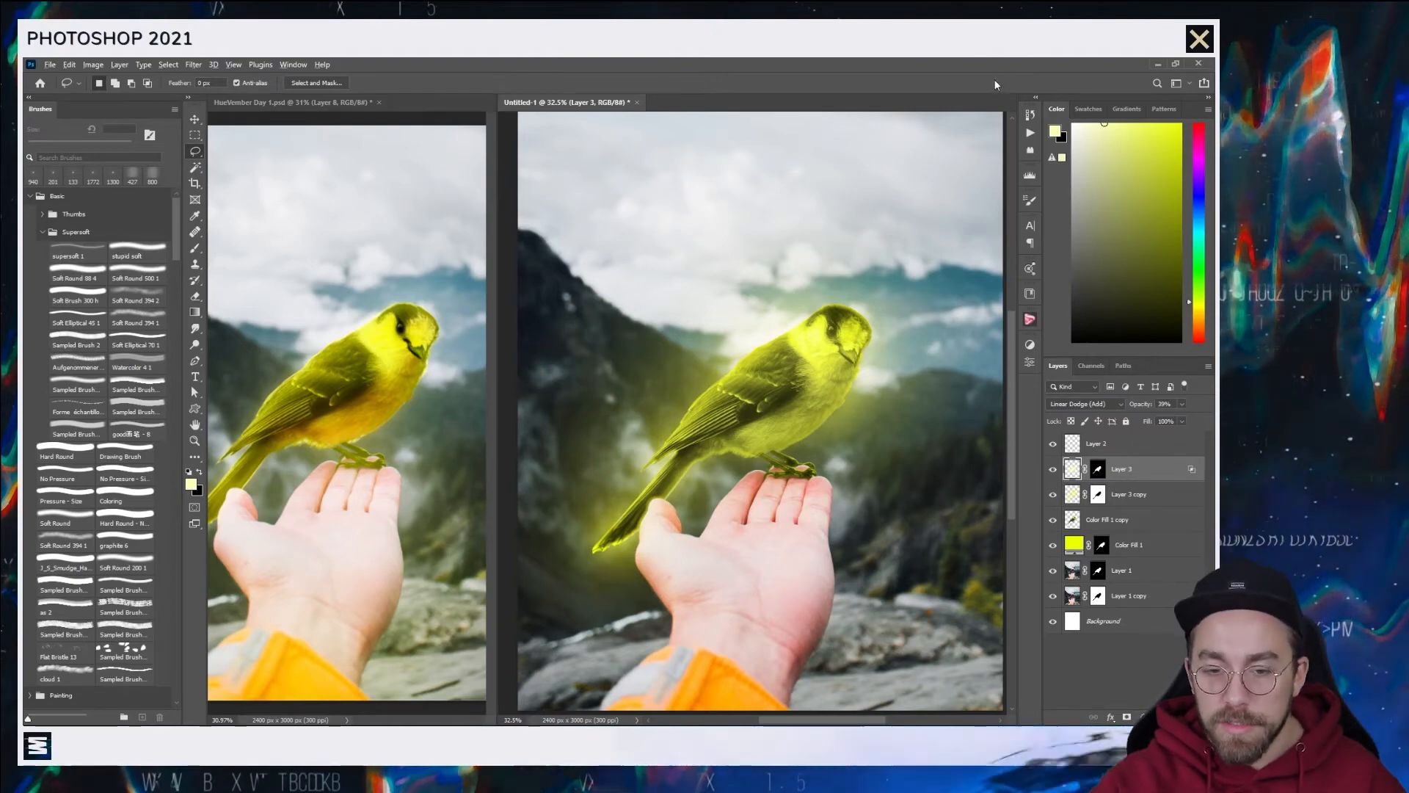
- Create a new layer above Layer 3 and set the brush to 12 px with a 64° angle for feather details
scroll(859, 405, "up", 5)
key("b")
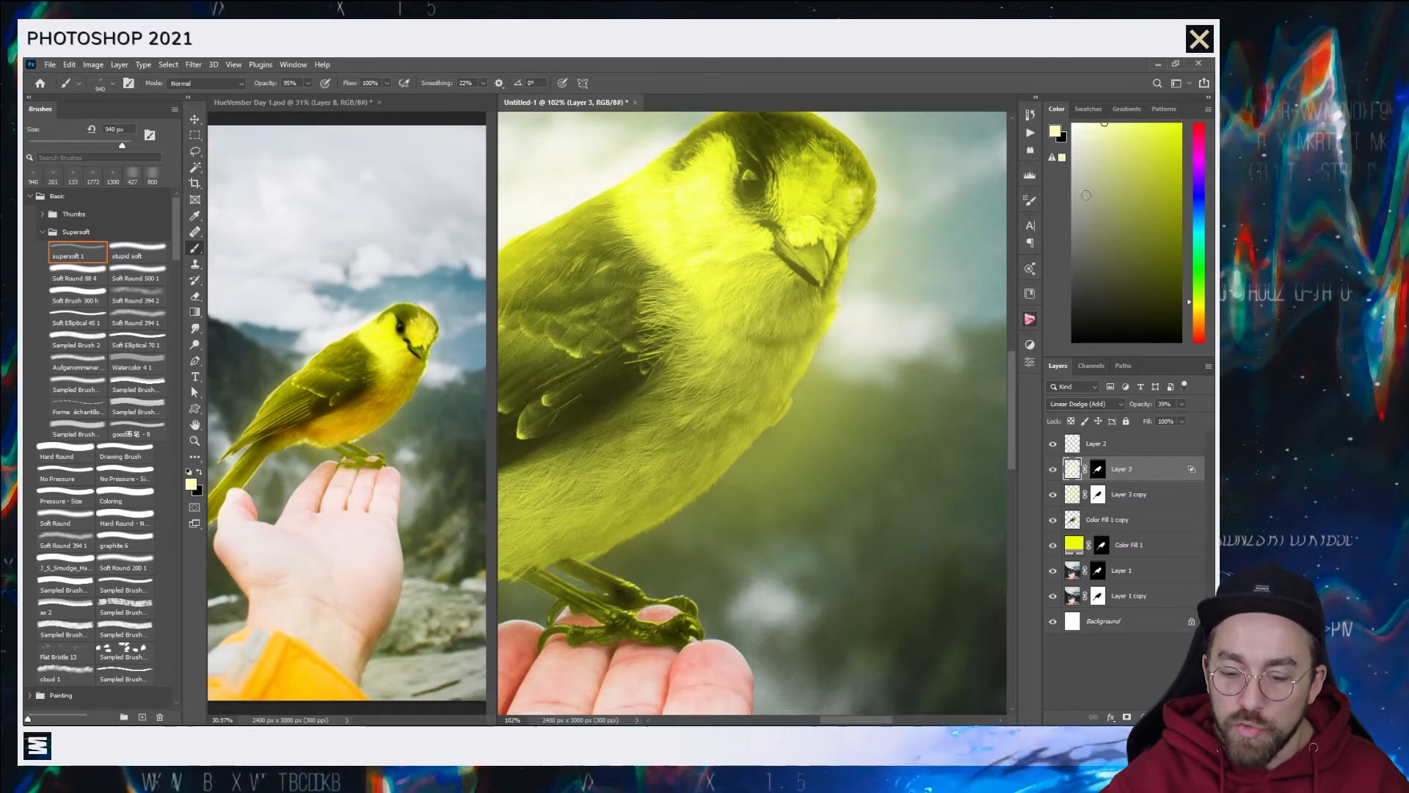
key("ctrl+shift+alt+n")
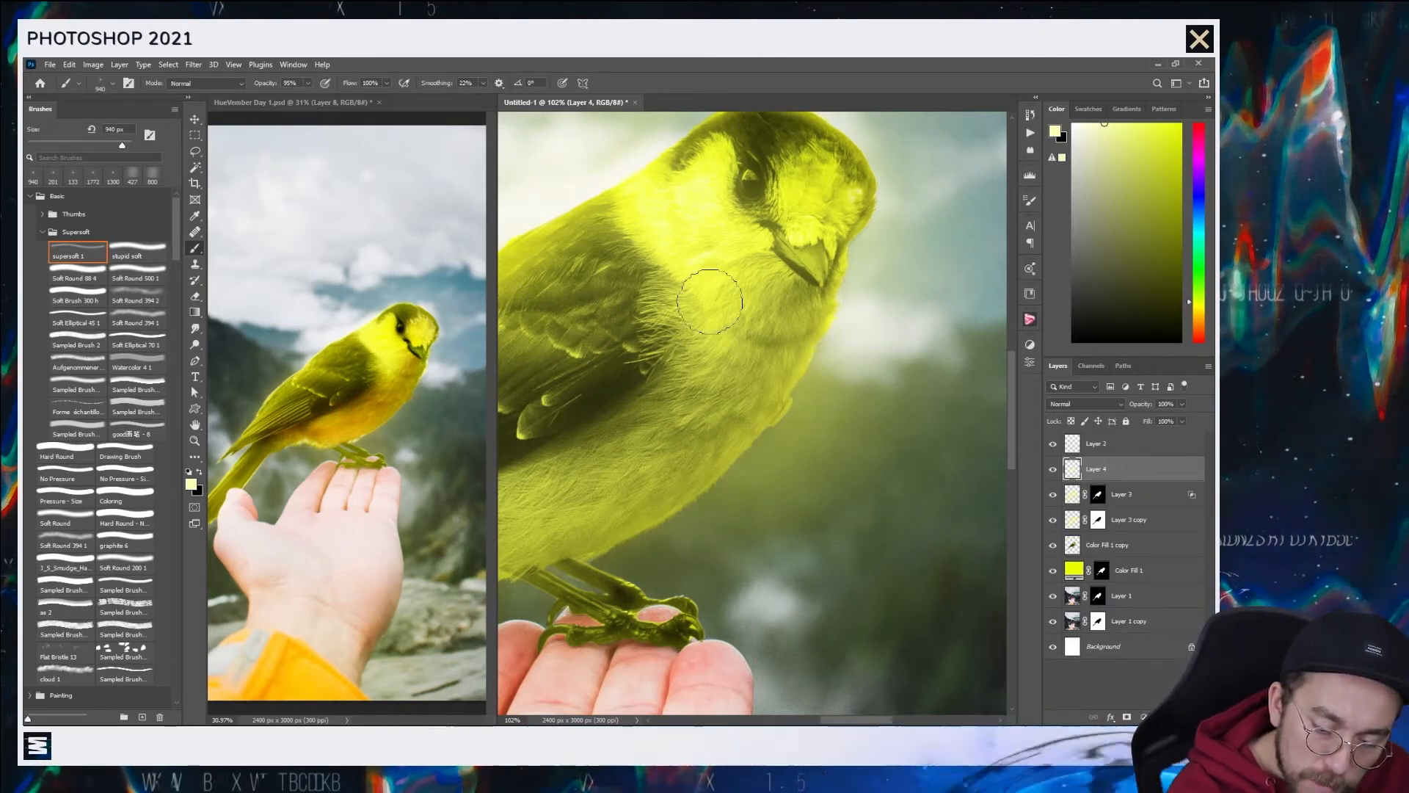
right_click(719, 304)
left_click_drag(736, 339, 748, 341)
key("Return")
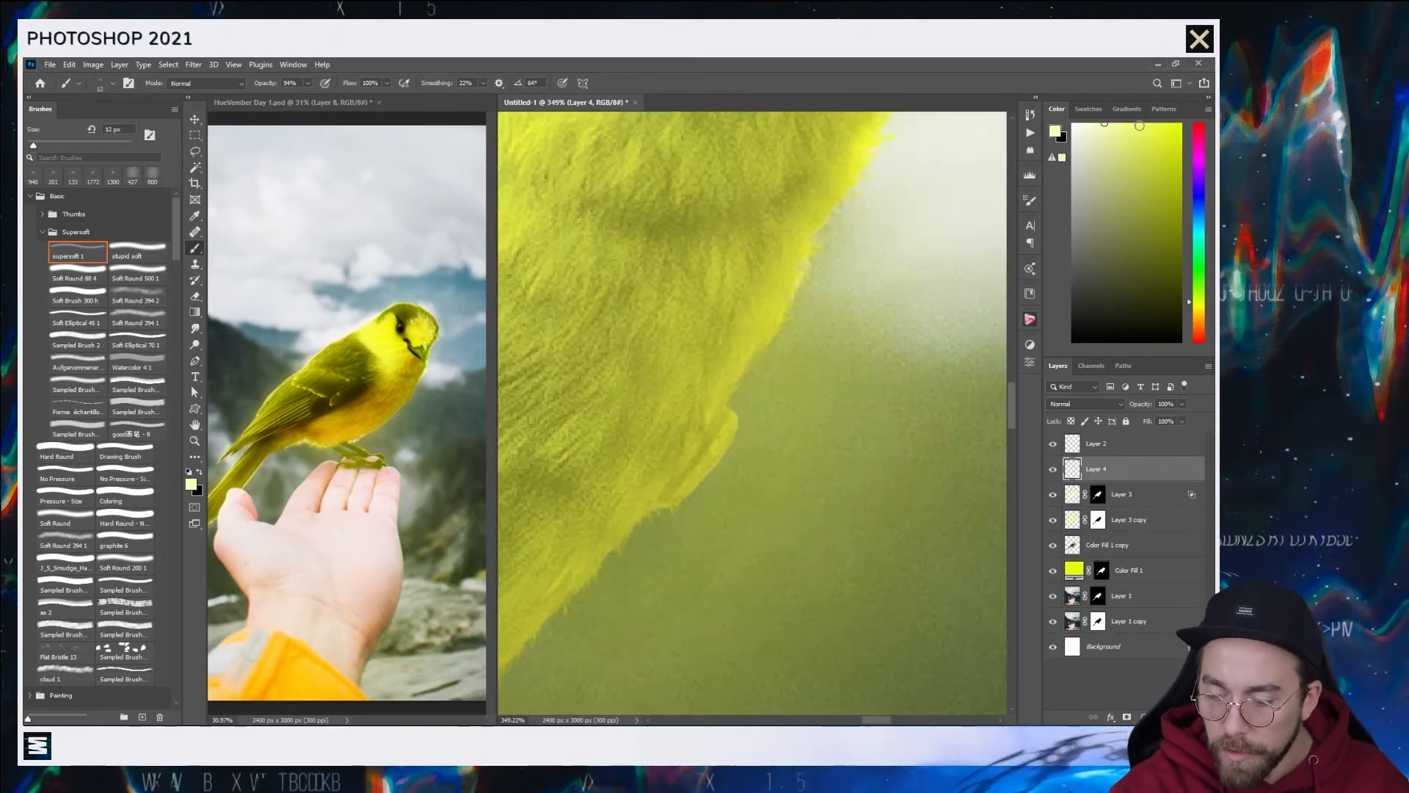
- Paint fine pale-yellow feather strokes along the edge of the bird's chest, and continue along the belly with a 30 px brush
left_click(1087, 124)
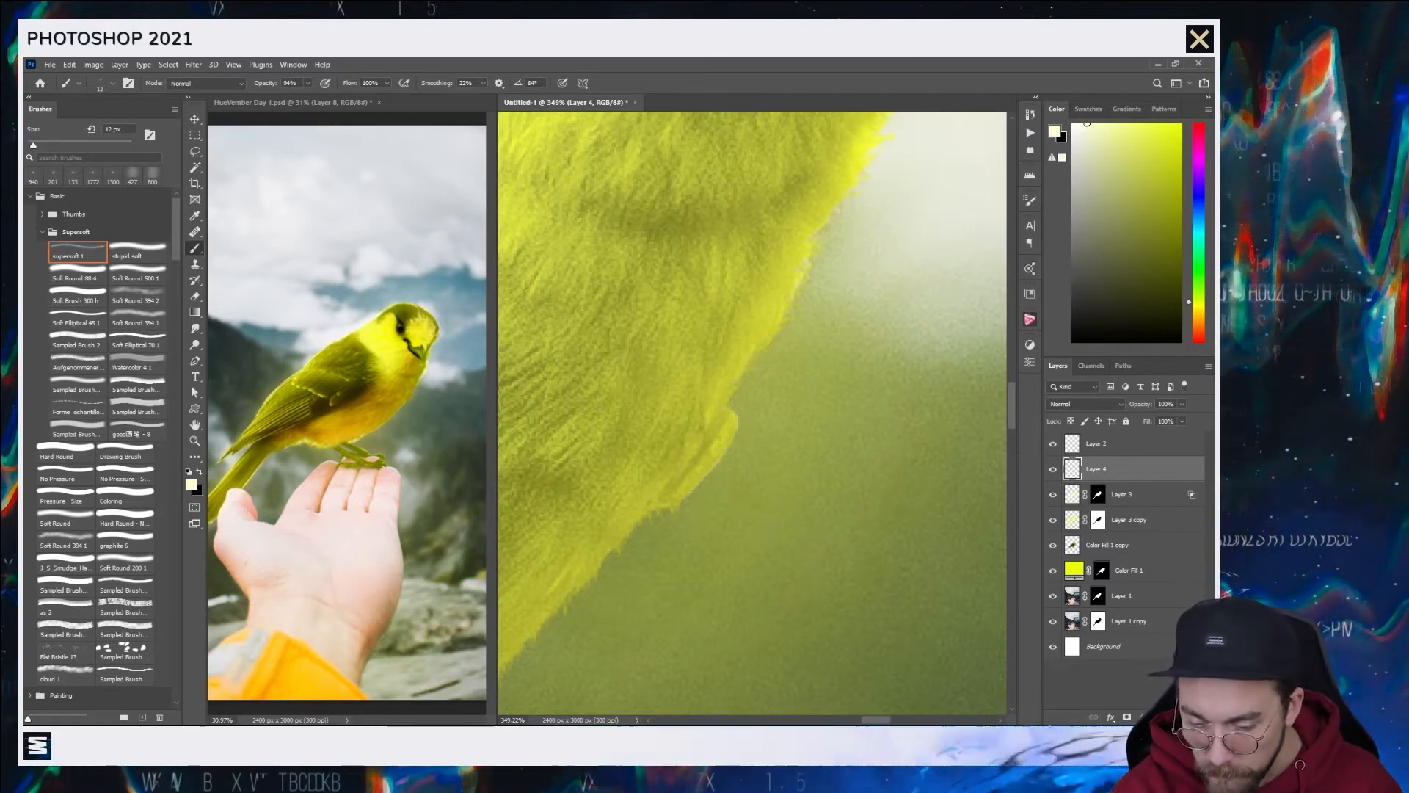
left_click(820, 238)
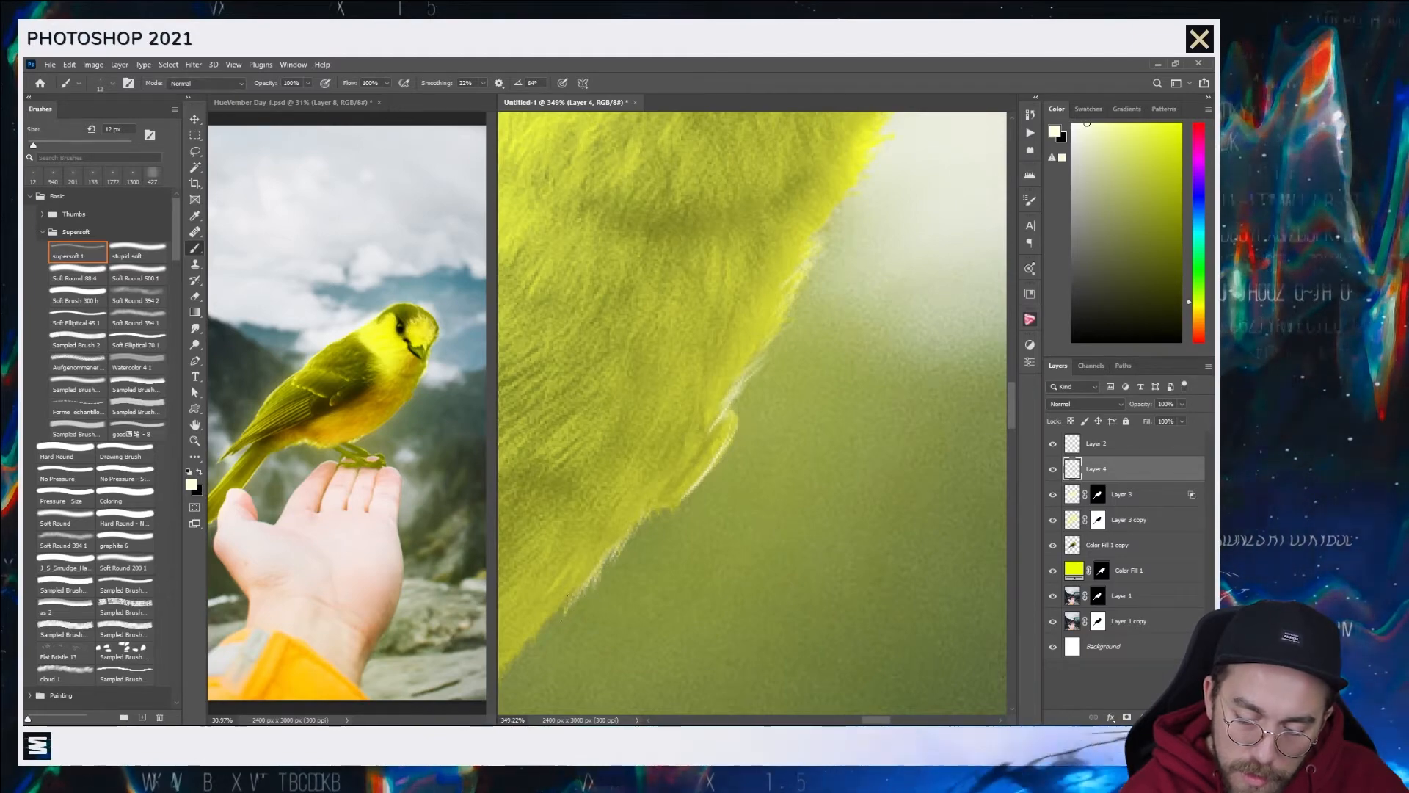
scroll(764, 389, "down", 4)
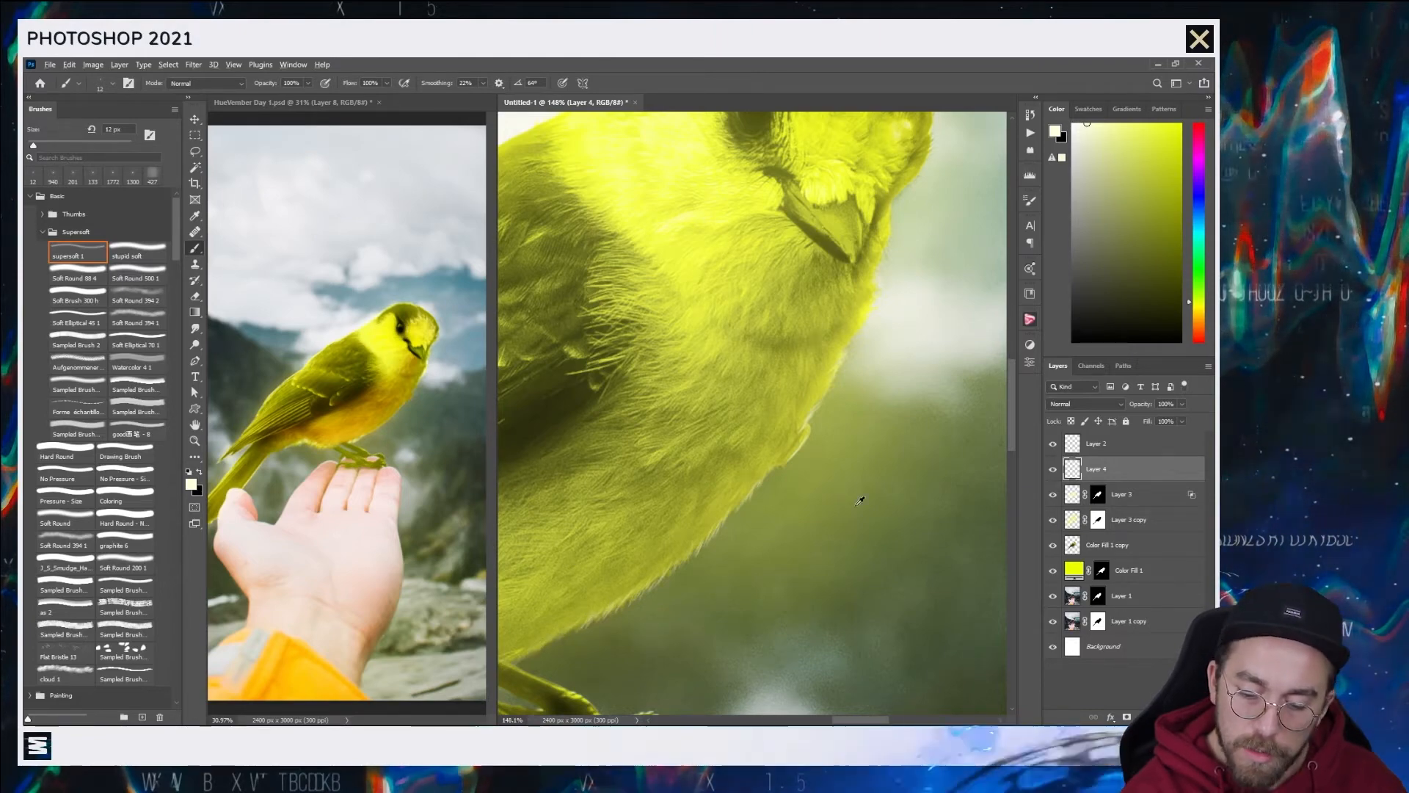
scroll(860, 501, "down", 3)
scroll(829, 625, "up", 1)
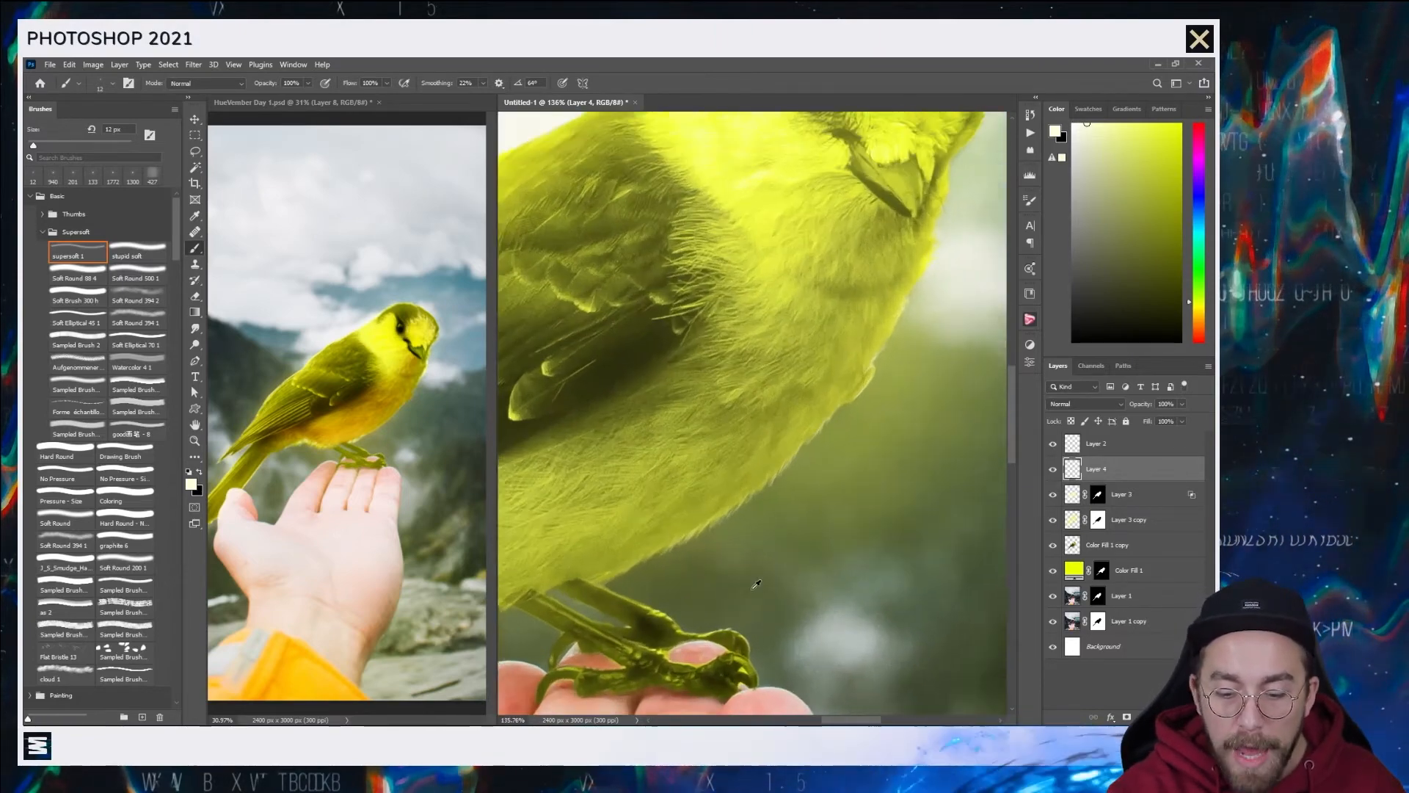
left_click_drag(585, 587, 662, 542)
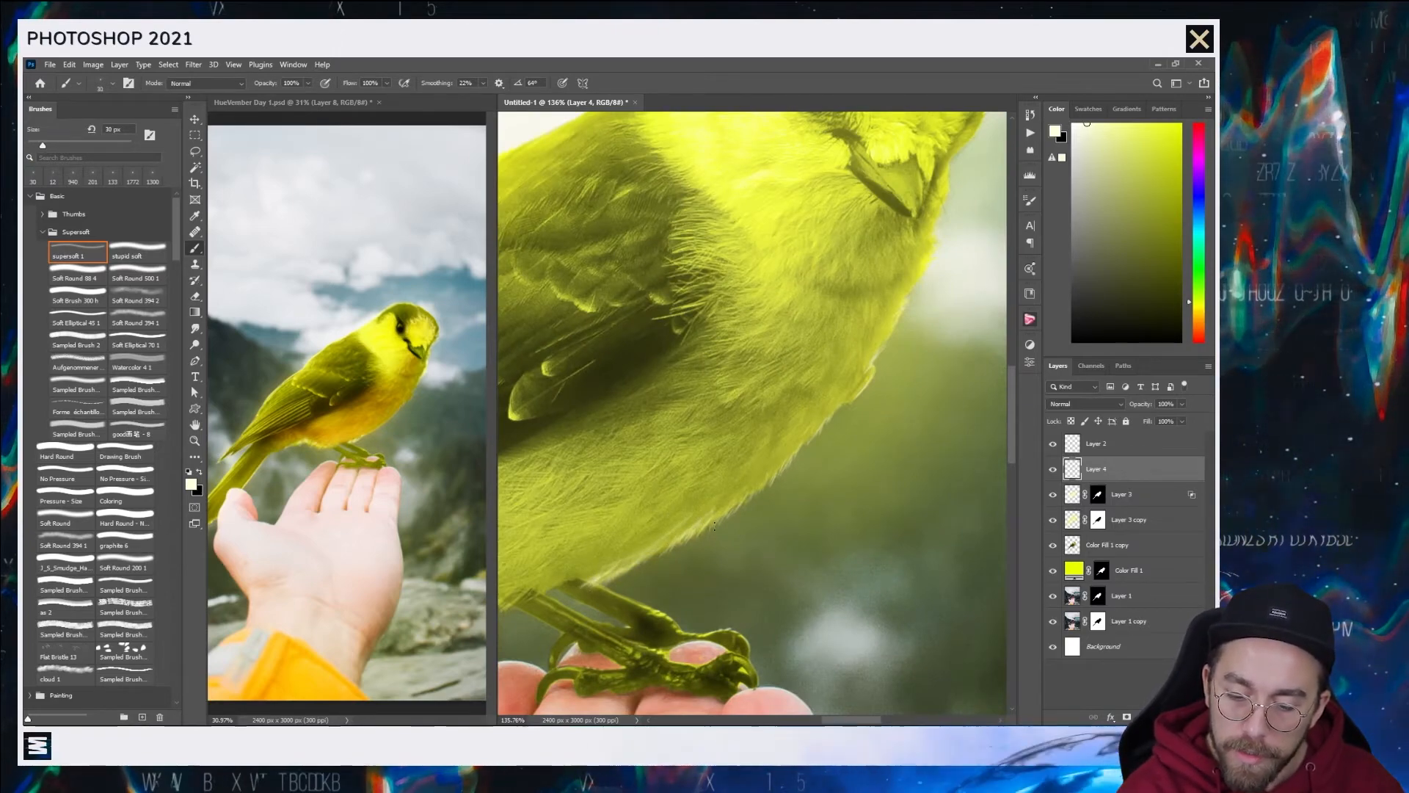
scroll(763, 482, "down", 2)
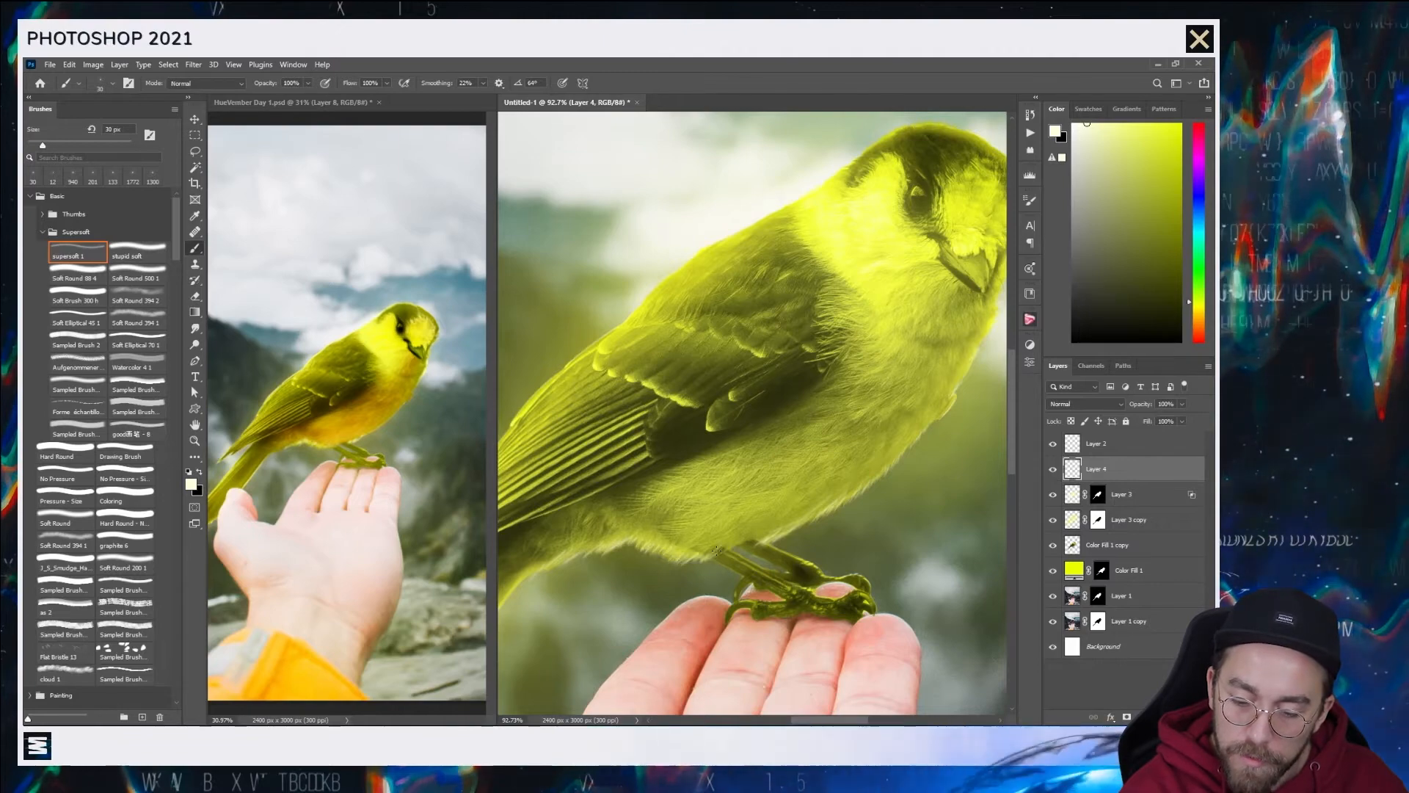
- Add a Hue/Saturation adjustment above Layer 4 with Colorize, hue 65, saturation 76 and lightness +65, and hide Layer 4
scroll(864, 454, "down", 3)
scroll(863, 454, "down", 1)
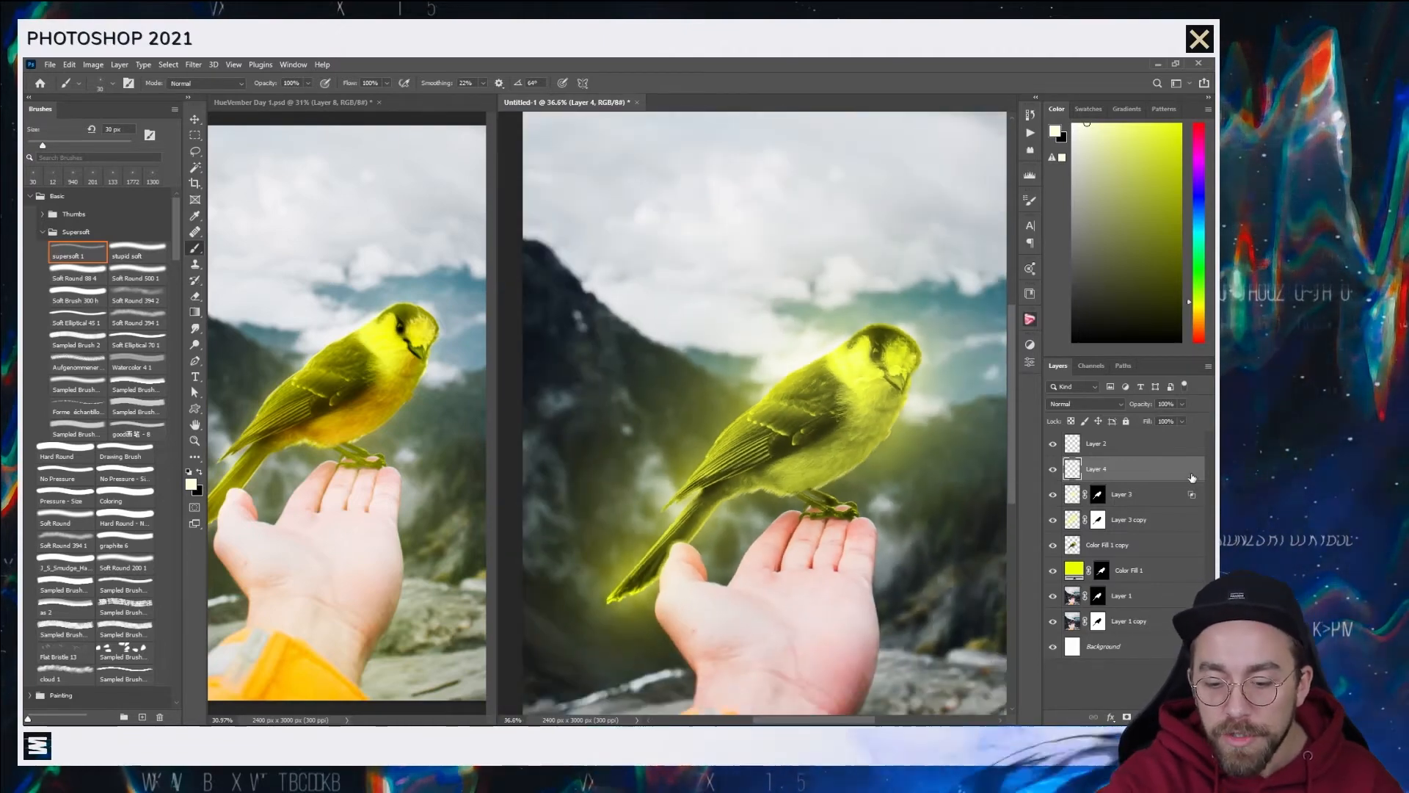
left_click(1144, 717)
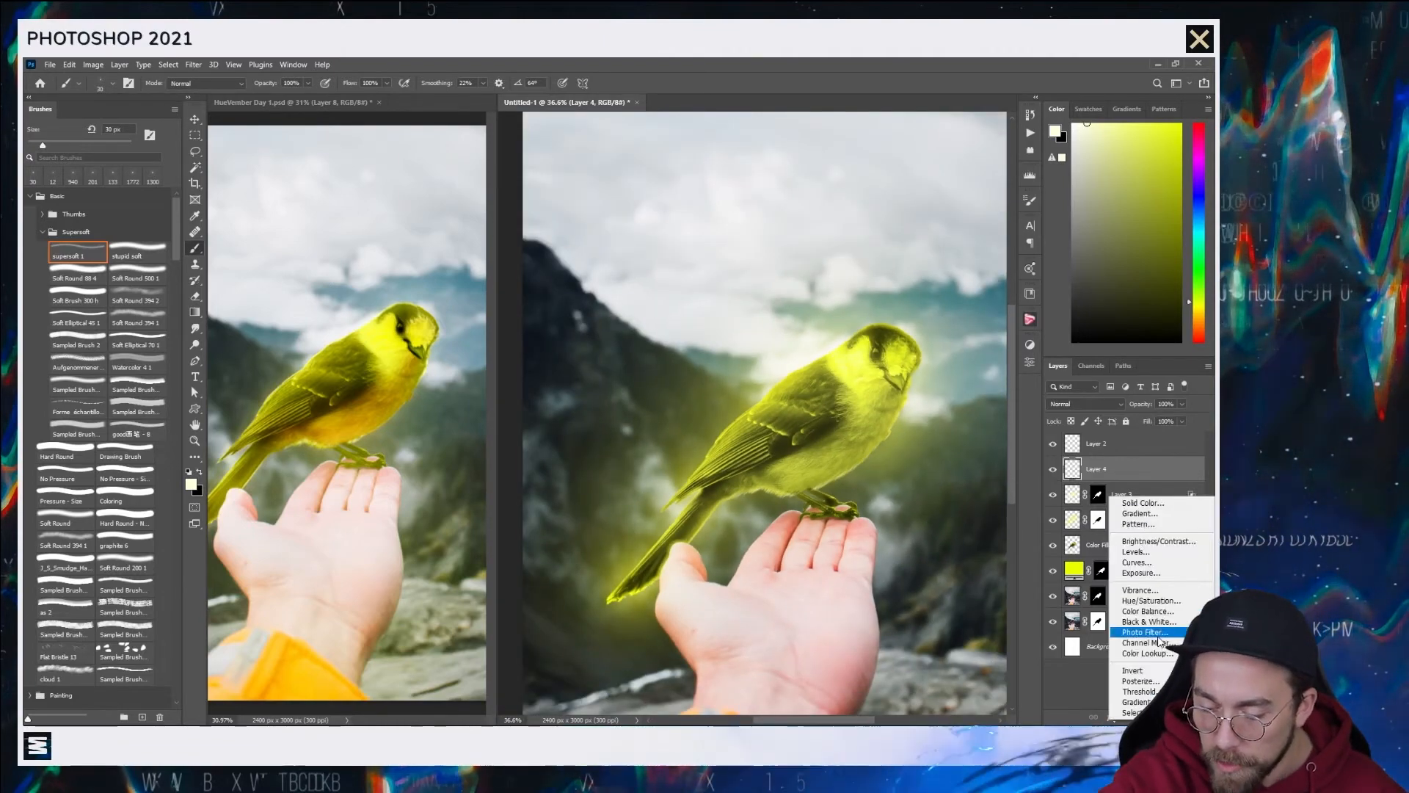
left_click(1150, 600)
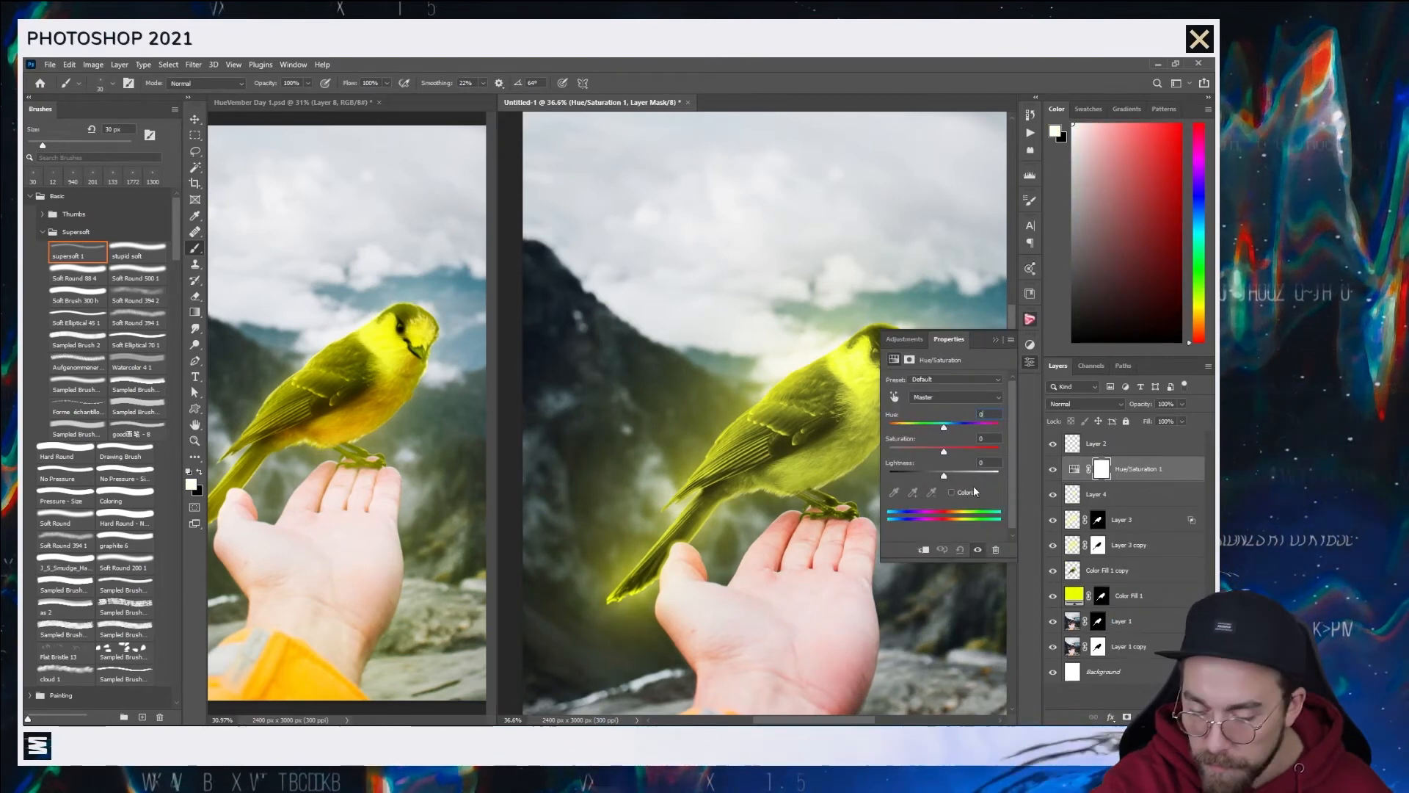
left_click(952, 492)
type("65")
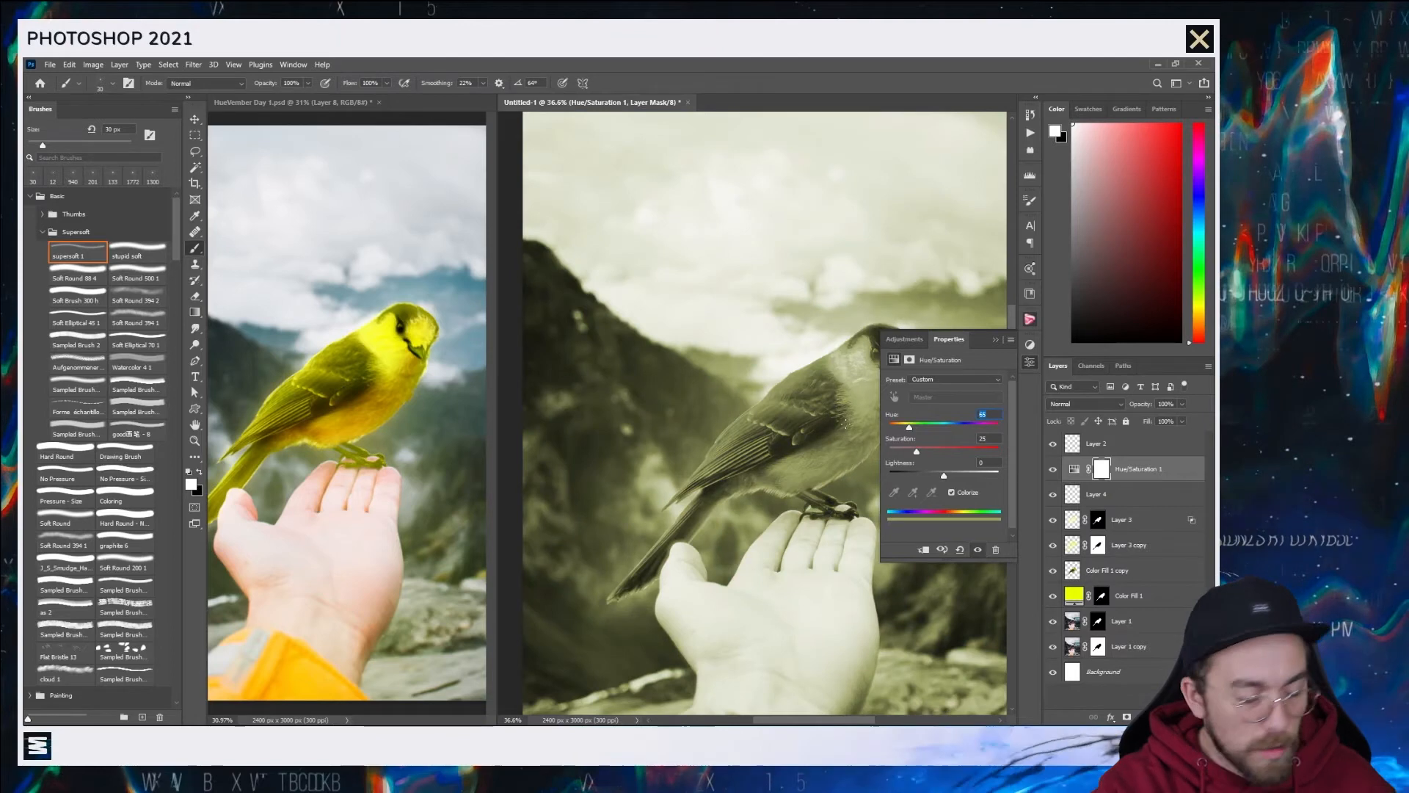
key("Return")
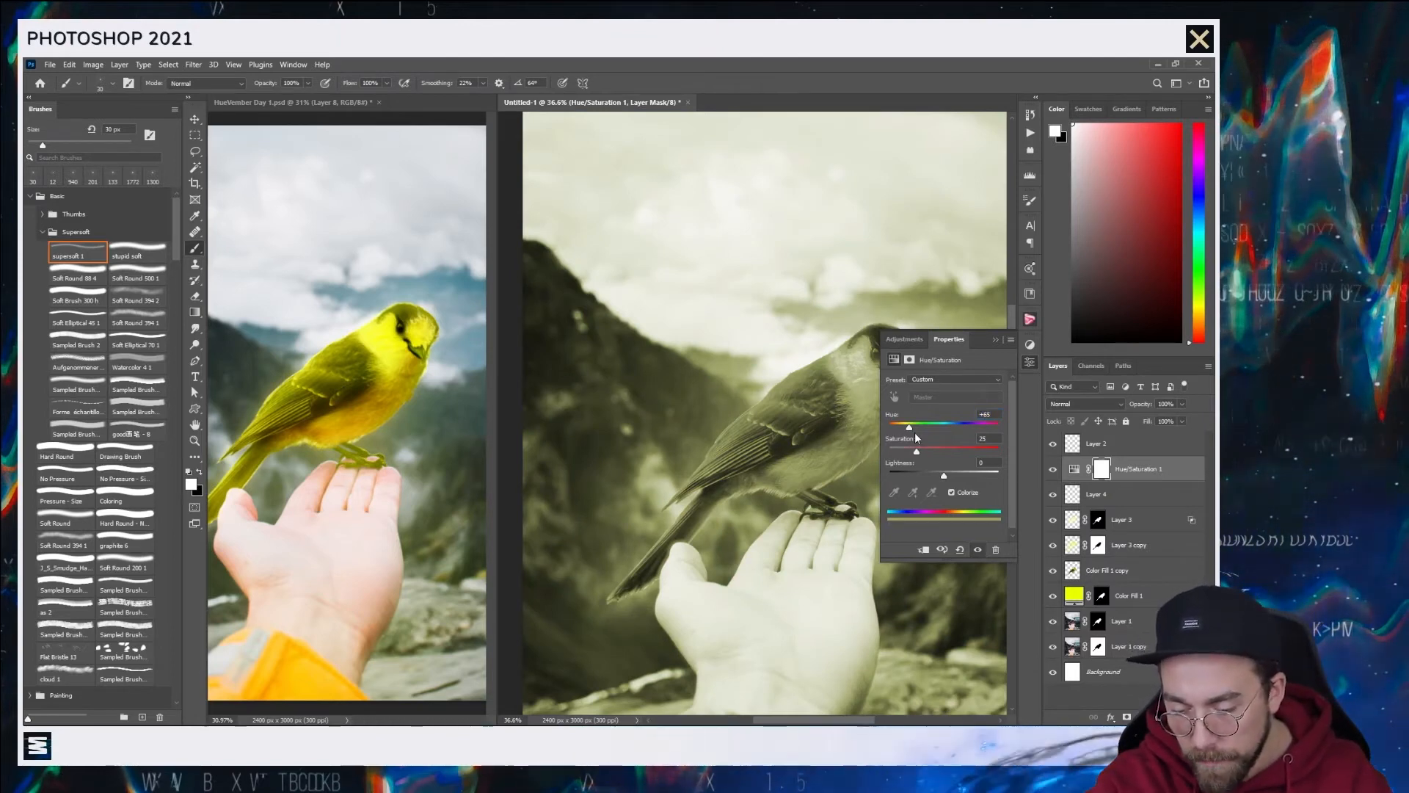
left_click(1052, 494)
left_click(963, 449)
left_click_drag(967, 473, 979, 474)
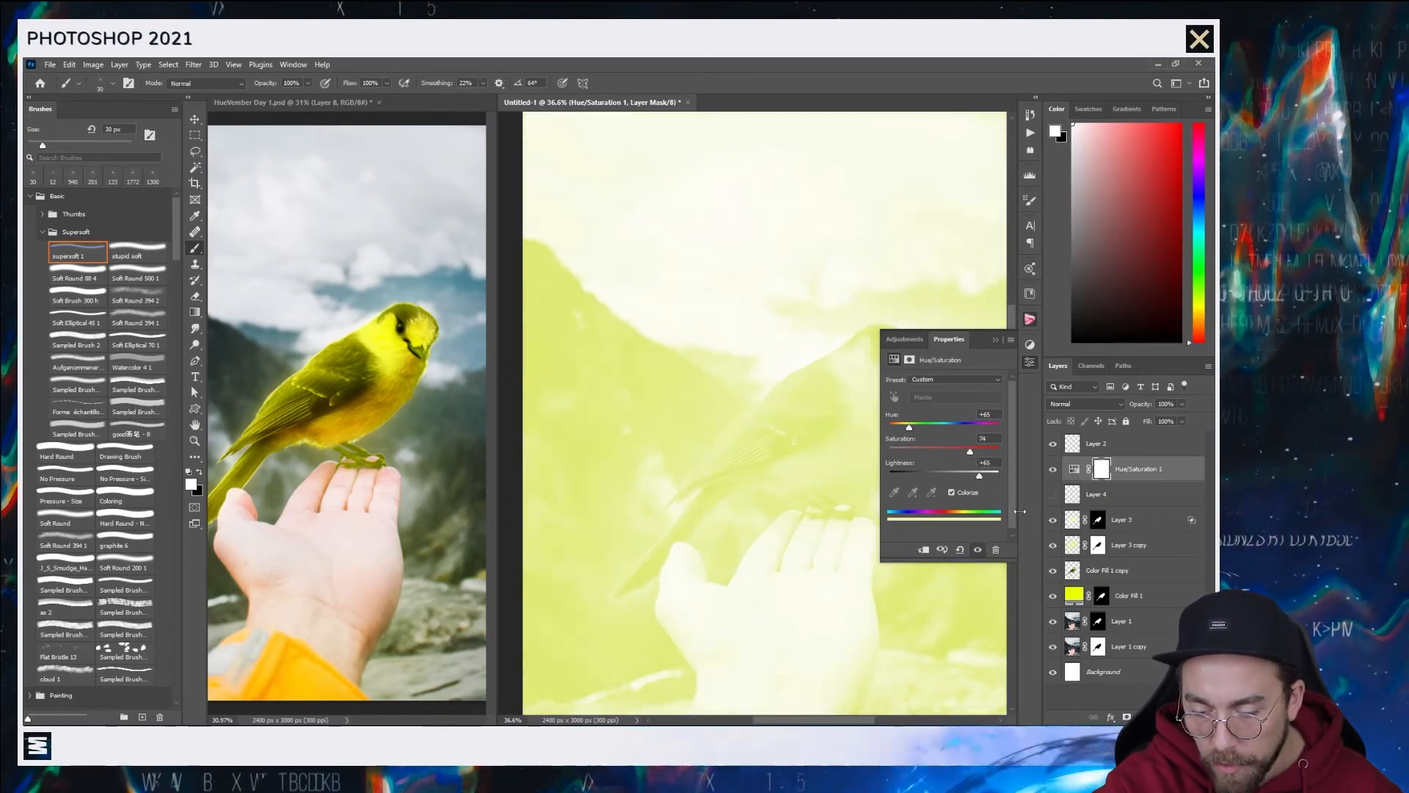
- Invert the Hue/Saturation layer's mask to black and paint fine white feather strokes into it along the belly's lower edge
left_click(1100, 468)
key("ctrl+i")
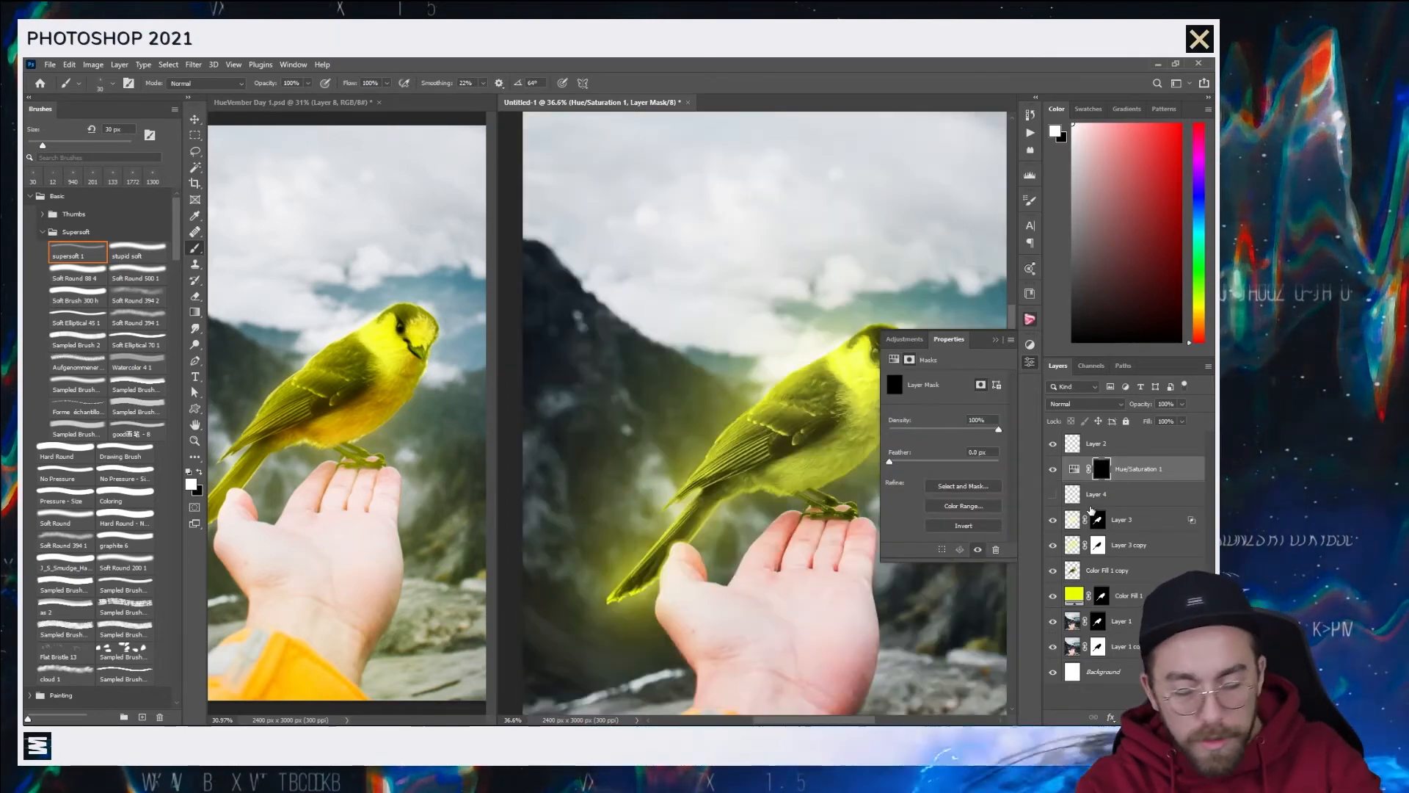
left_click(995, 340)
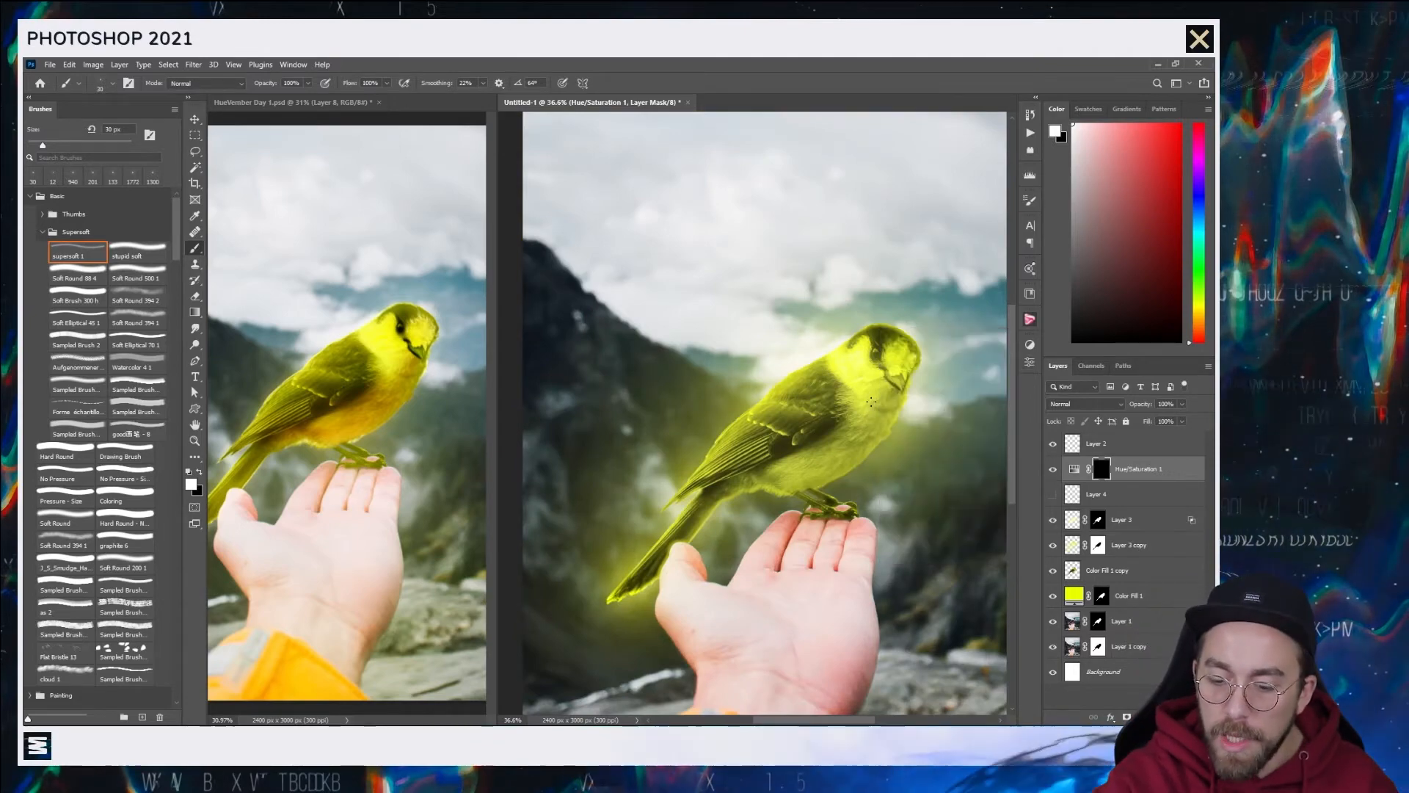
scroll(760, 553, "up", 6)
scroll(760, 552, "up", 3)
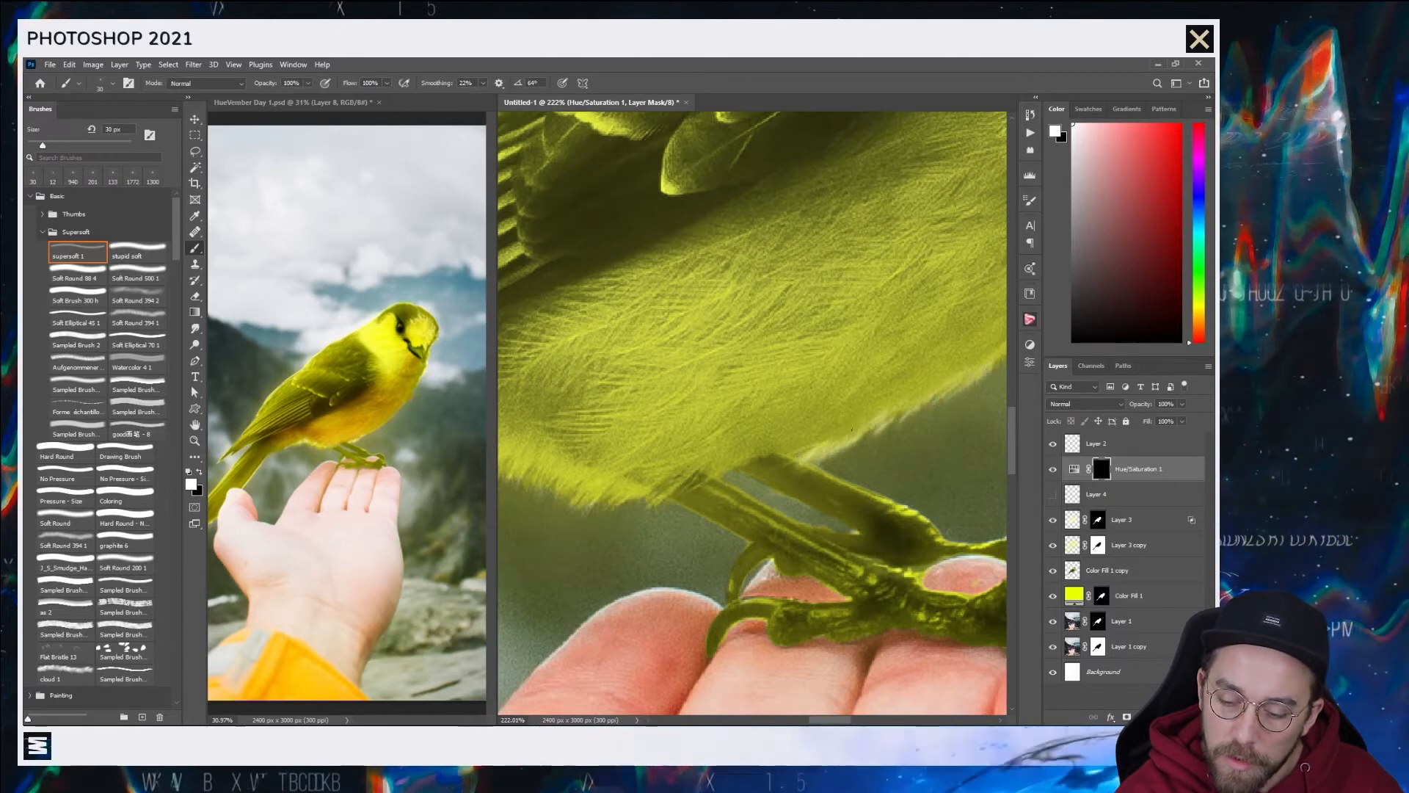
- Set the Hue/Saturation adjustment's saturation to 100 and its lightness to +83
left_click(1076, 467)
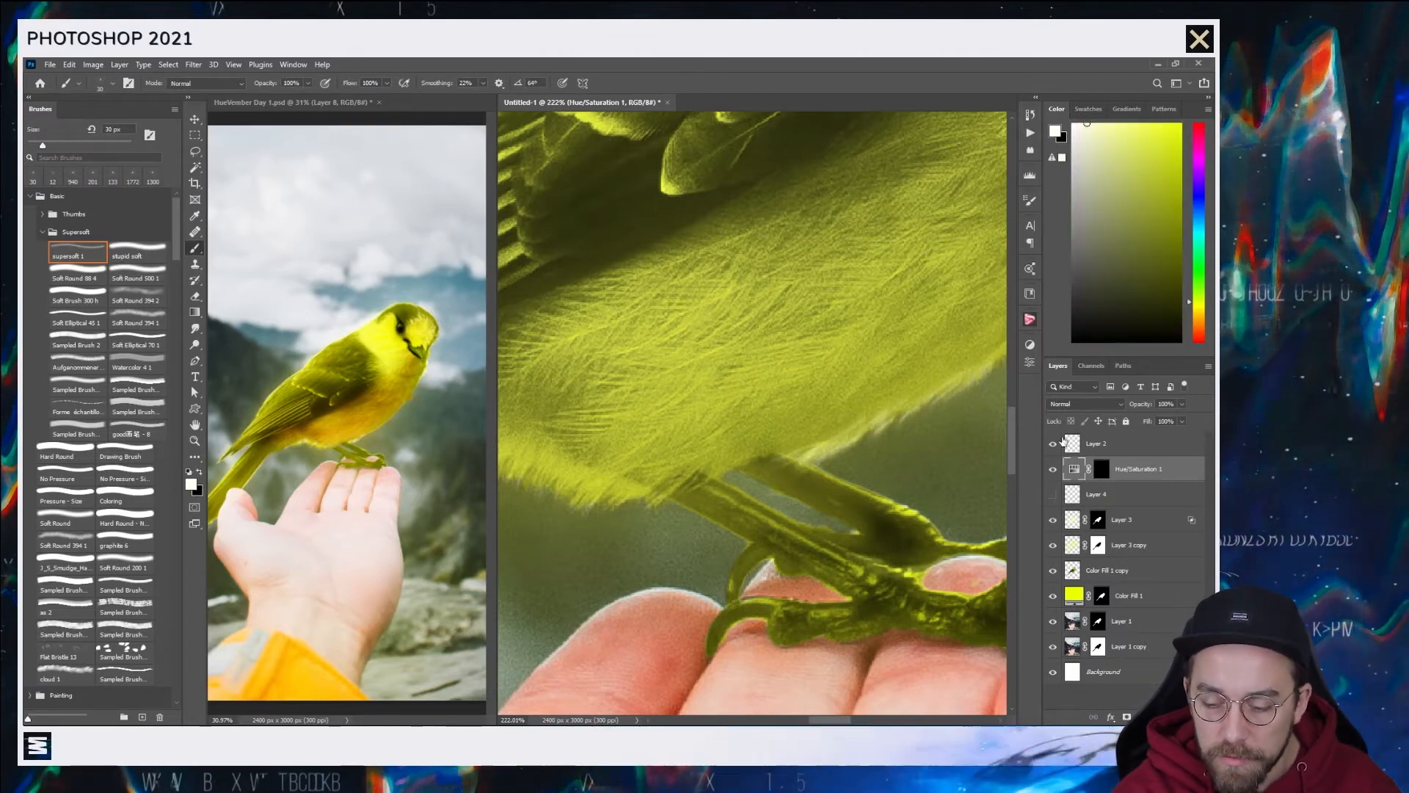
left_click(1053, 469)
left_click(1053, 469)
double_click(1073, 469)
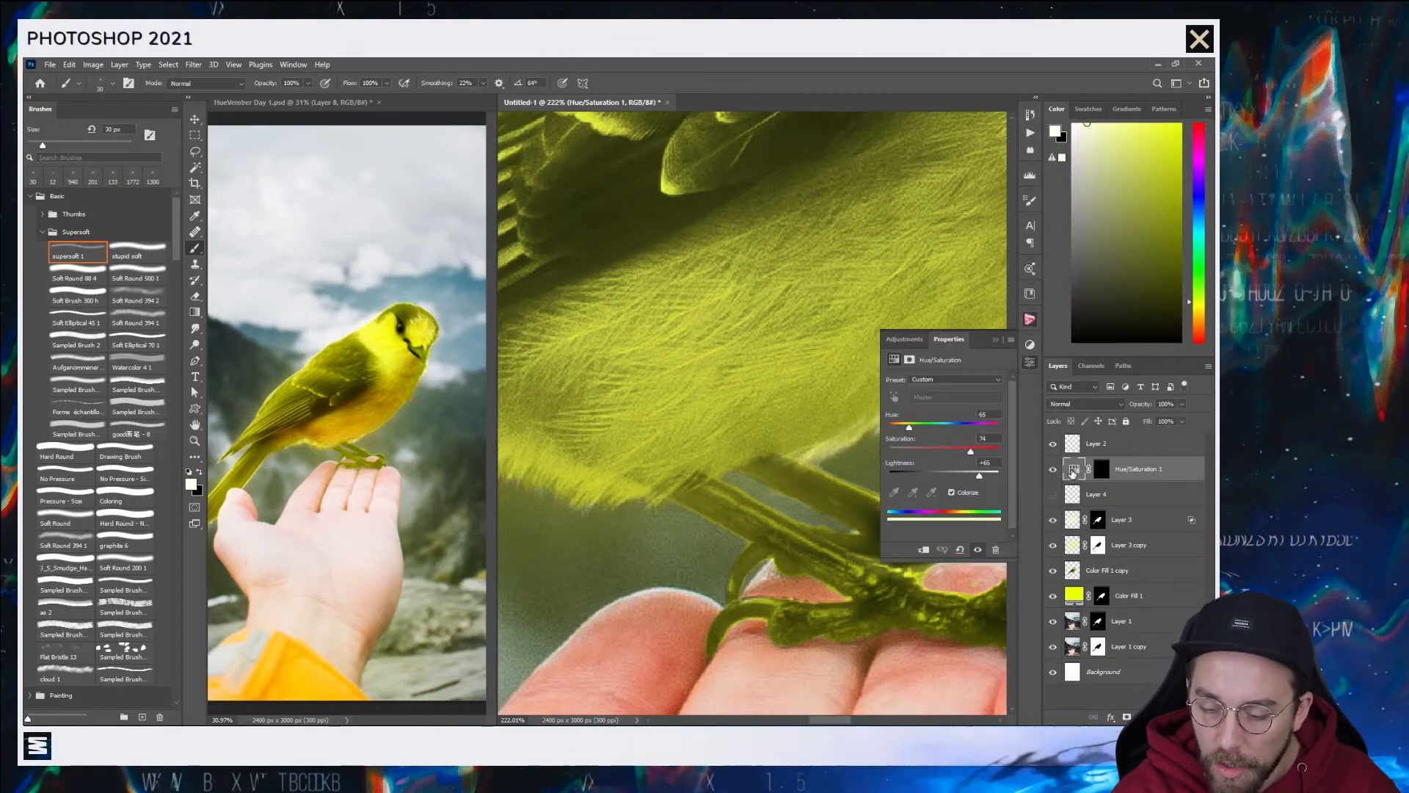
mouse_move(980, 475)
left_mouse_down()
mouse_move(1002, 476)
mouse_move(989, 476)
left_mouse_up()
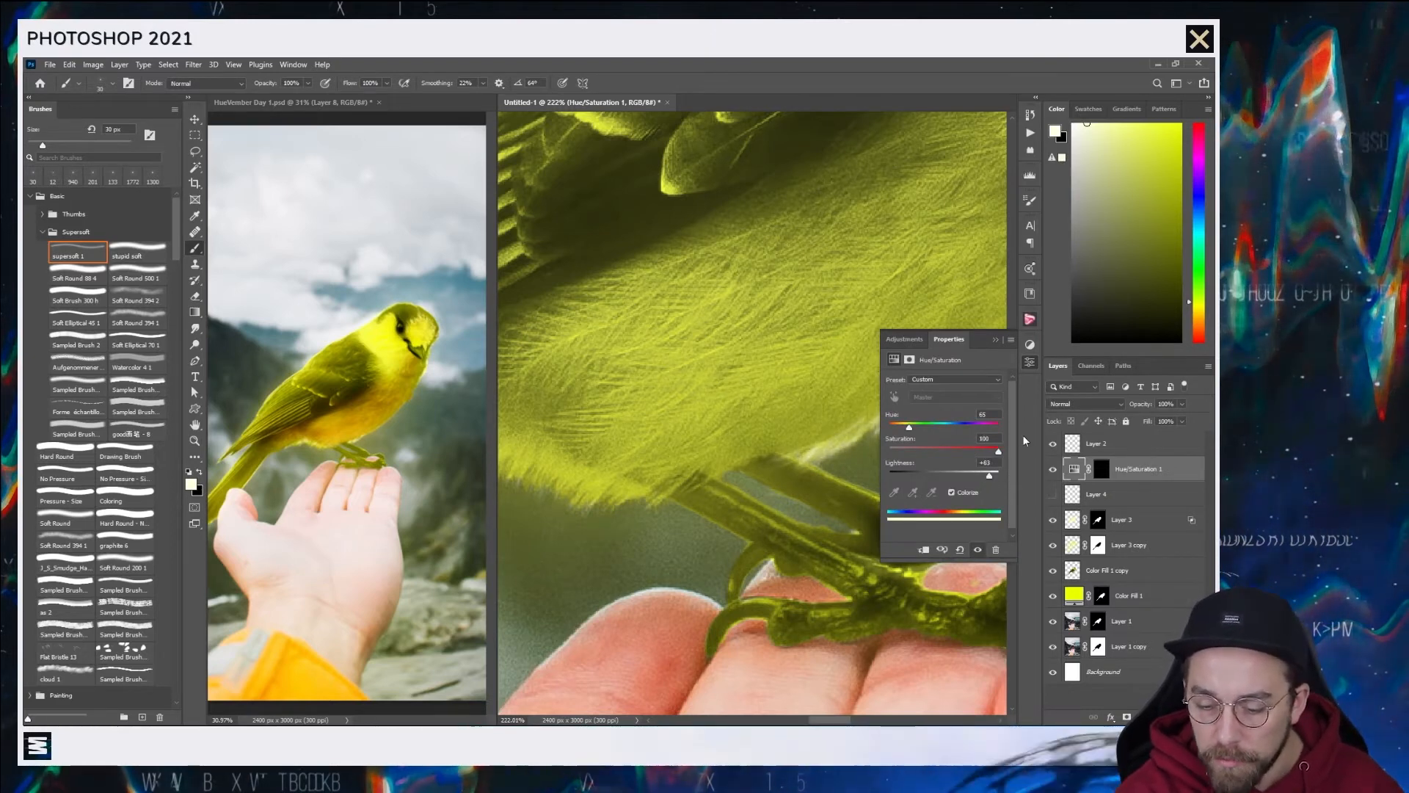
left_click(1030, 339)
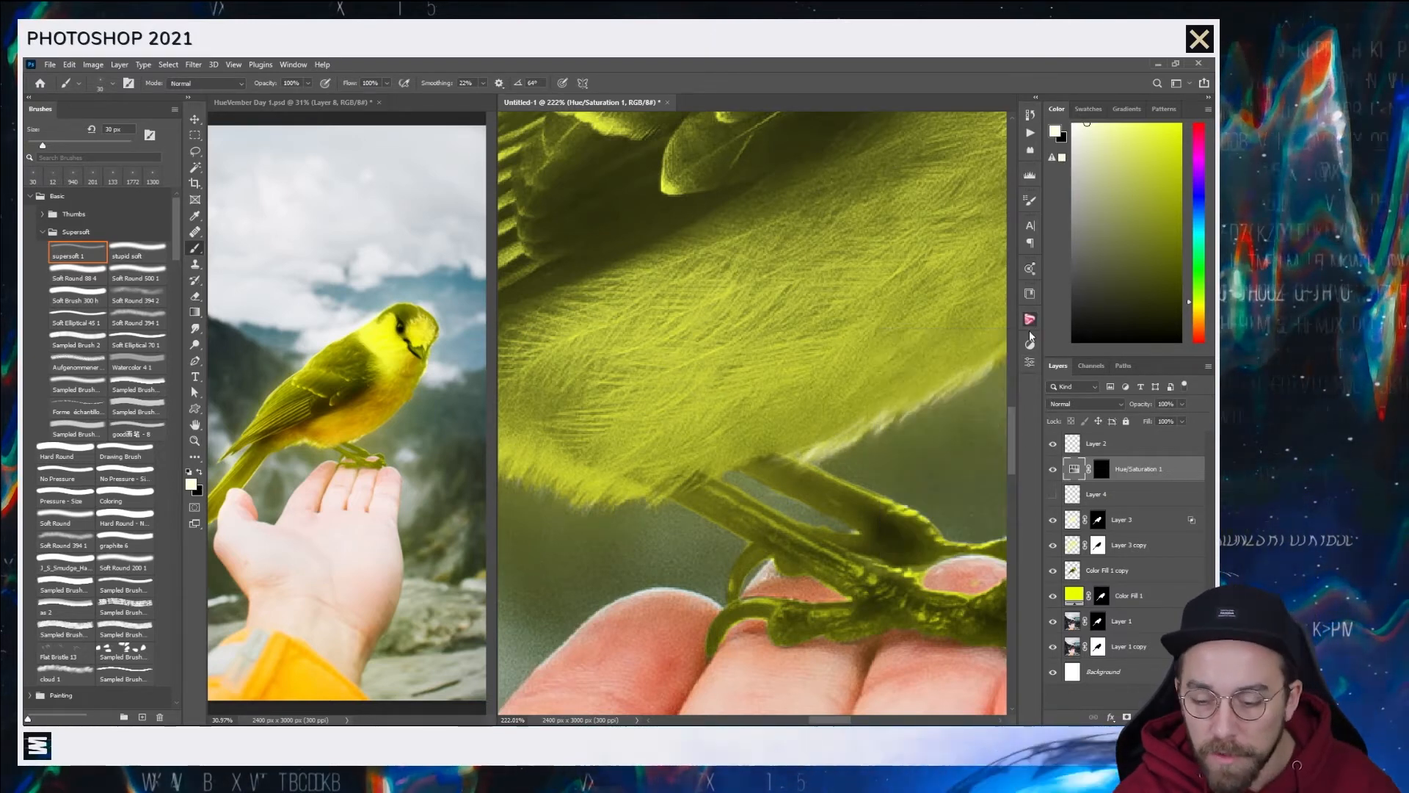
- Paint more feather strokes on the Hue/Saturation mask along the belly edge, and show Layer 4 again
left_click(782, 455)
left_click(607, 309)
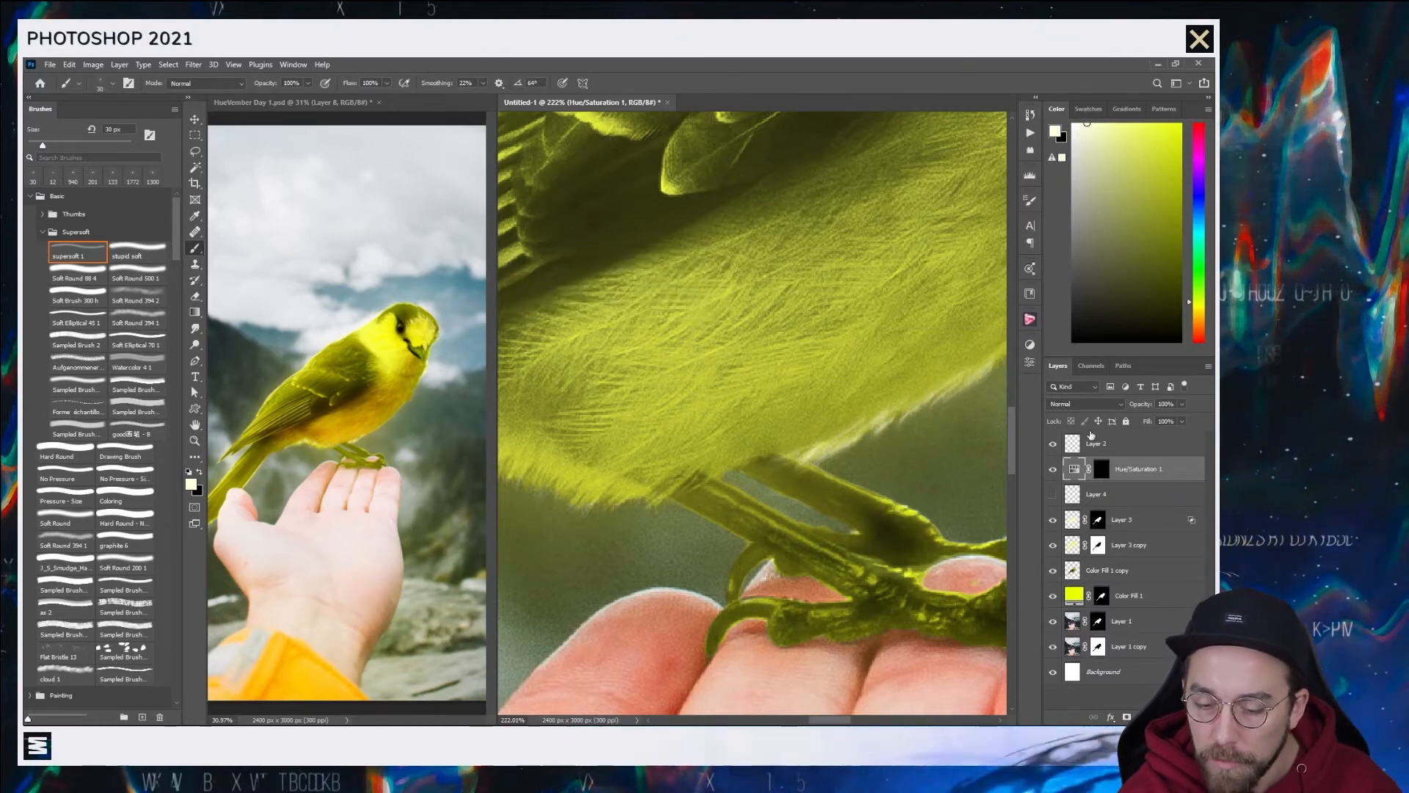
left_click(1101, 468)
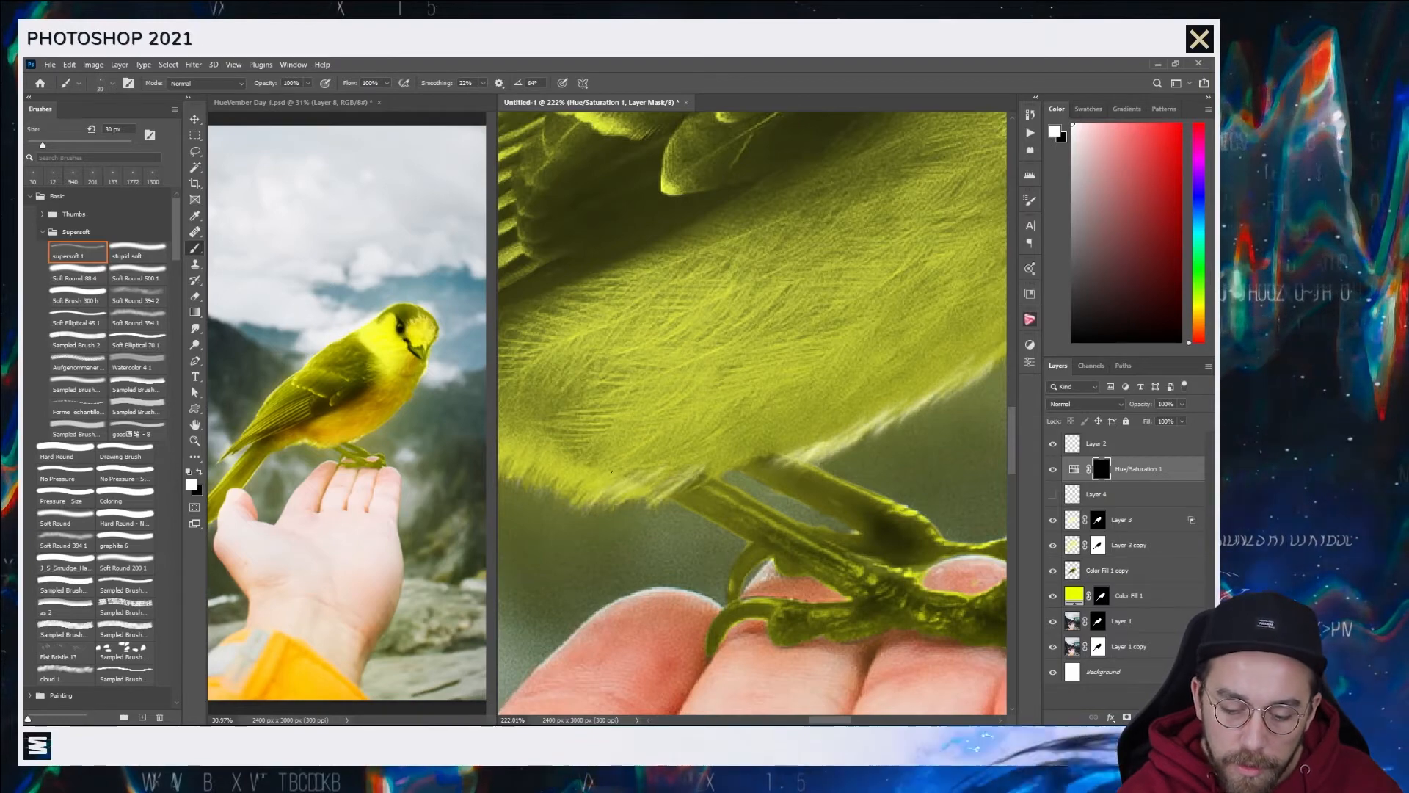
left_click(1053, 497)
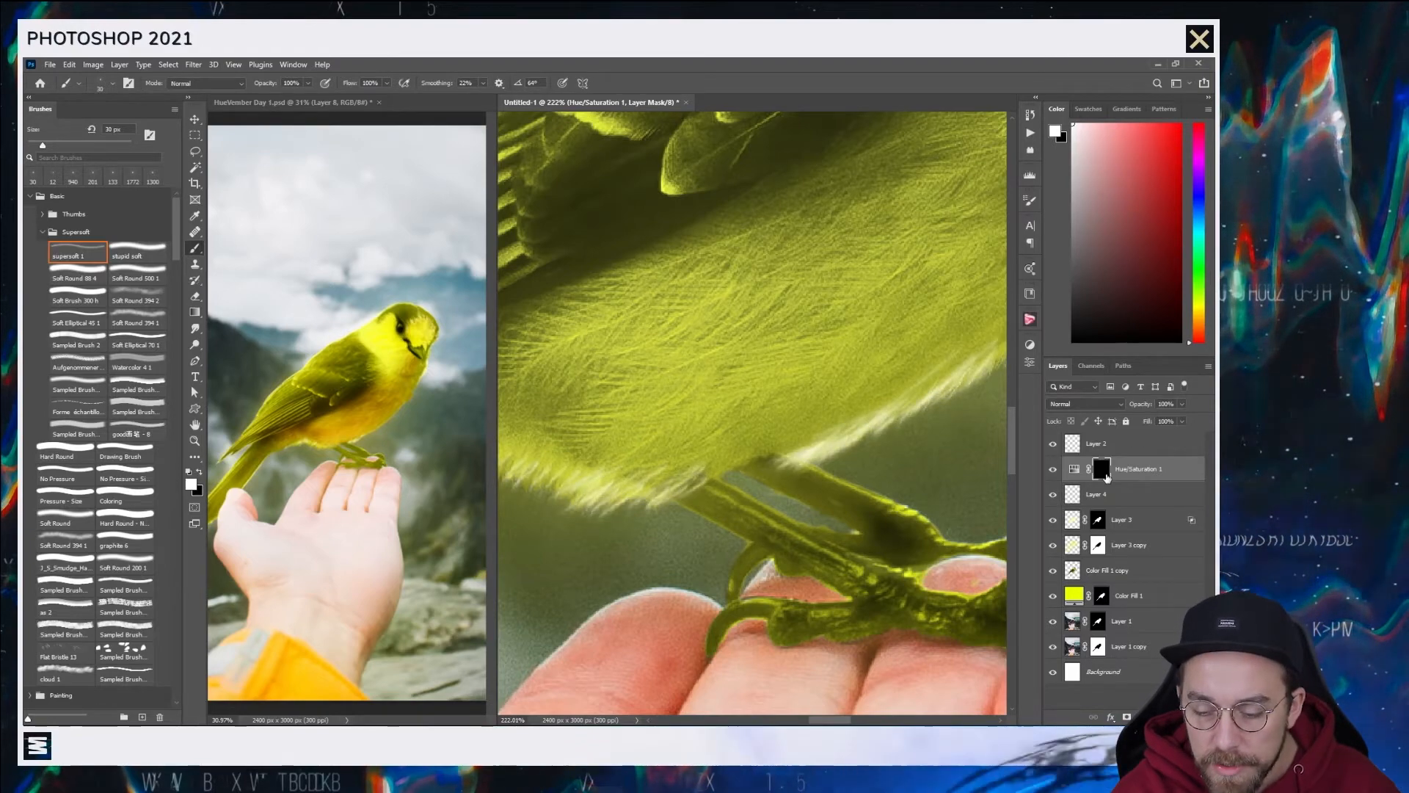
scroll(766, 363, "down", 7)
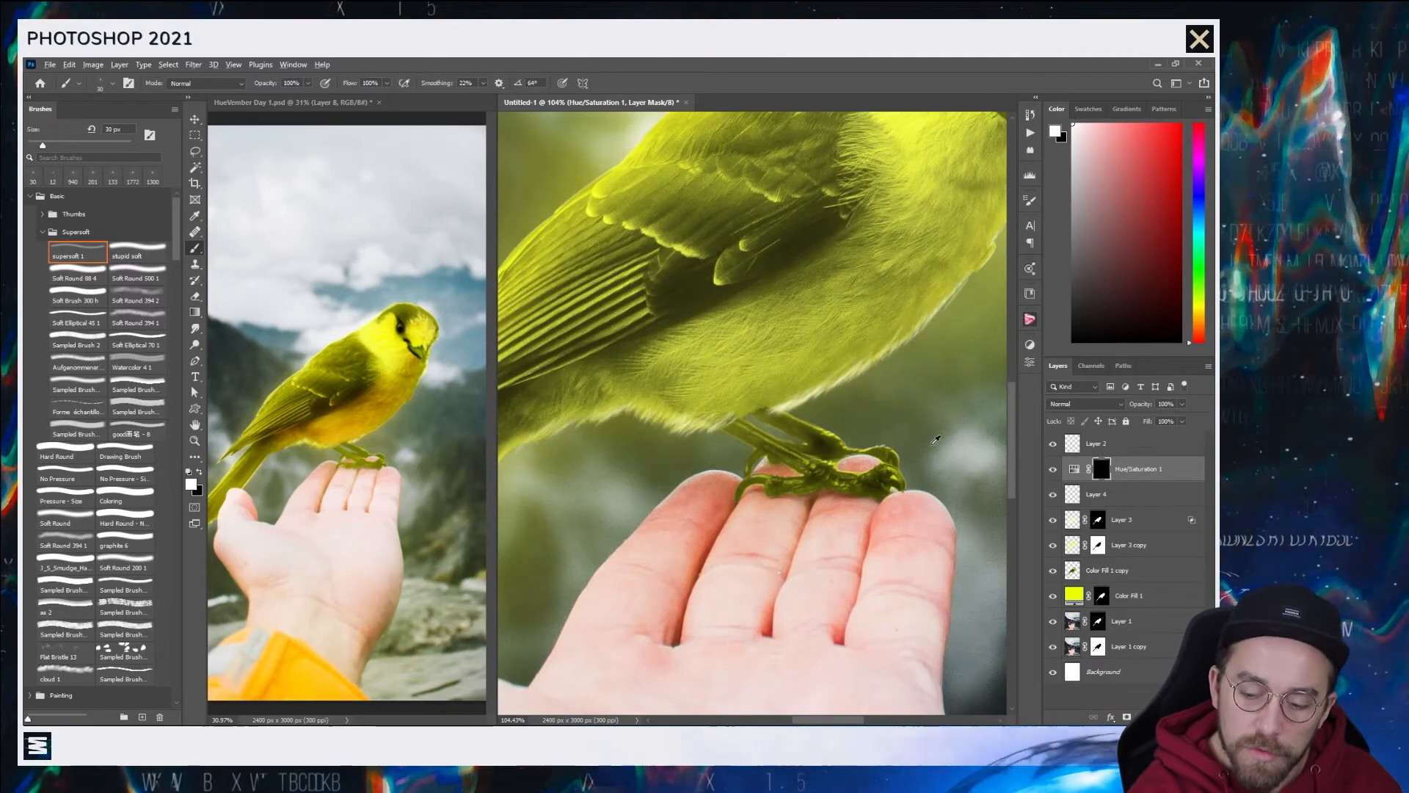
scroll(910, 448, "down", 8)
scroll(646, 440, "up", 7)
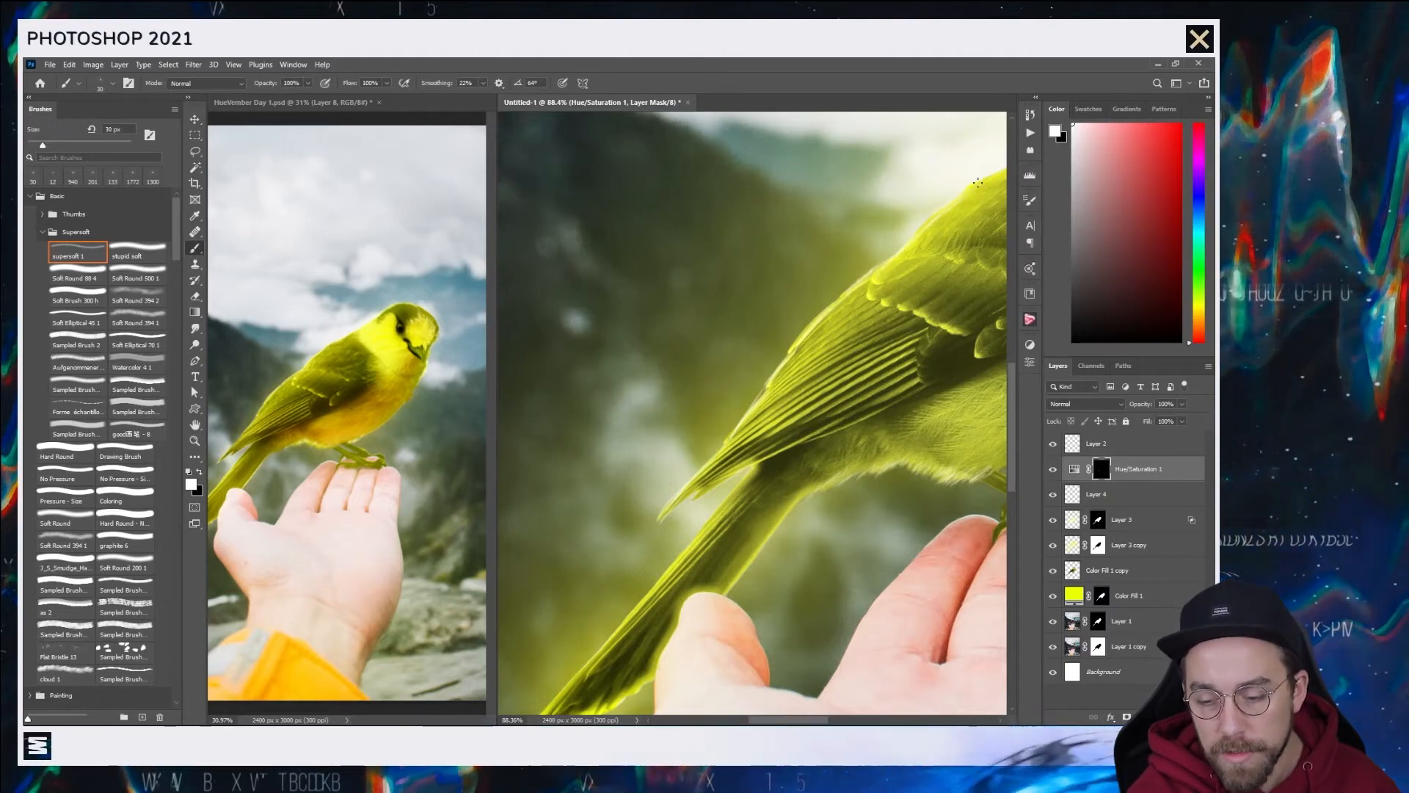
scroll(877, 248, "down", 15)
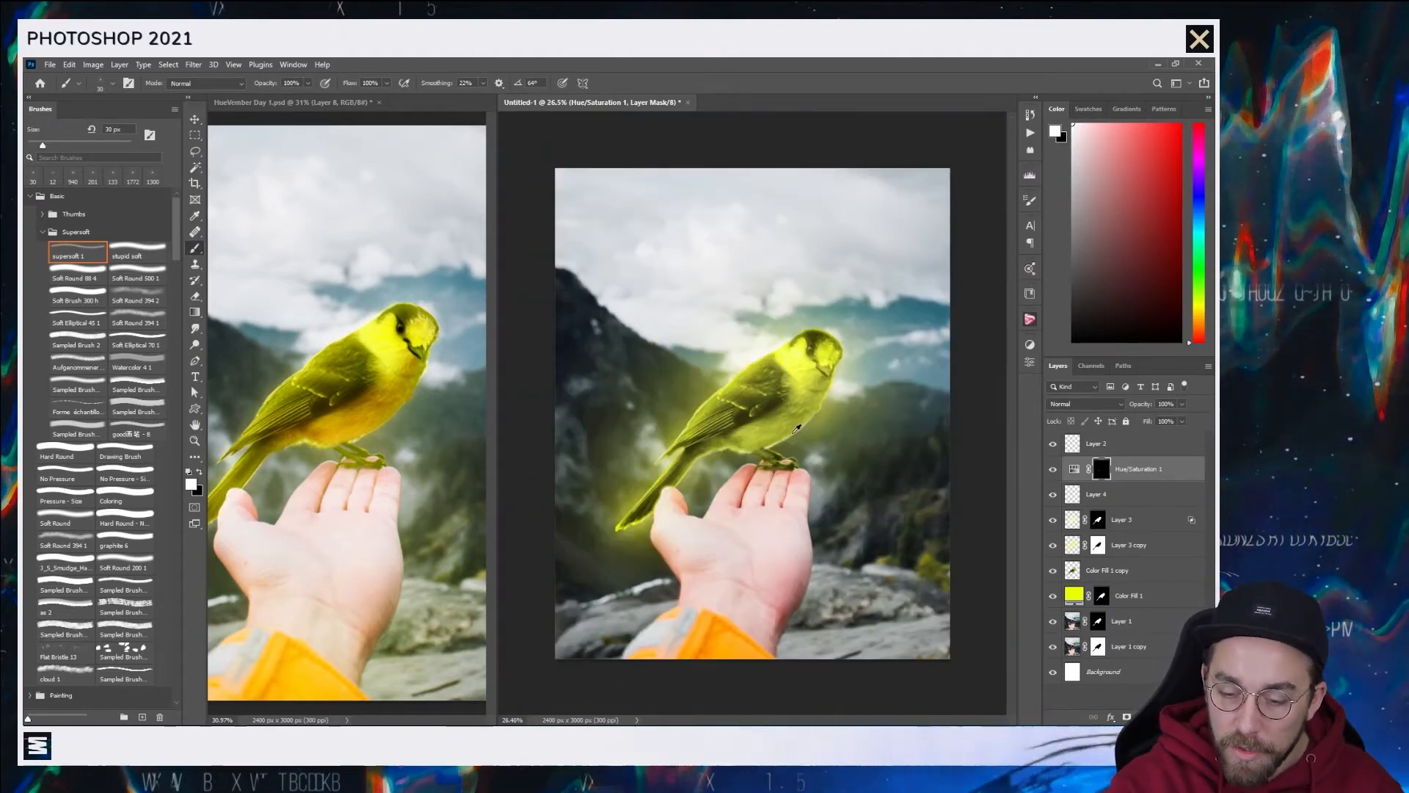
scroll(829, 446, "up", 7)
- In HueVember Day 1.psd, show Levels 2, Layer 13, Selective Color 1 and Layer 14, and add a new layer above Layer 14
key("ctrl+Tab")
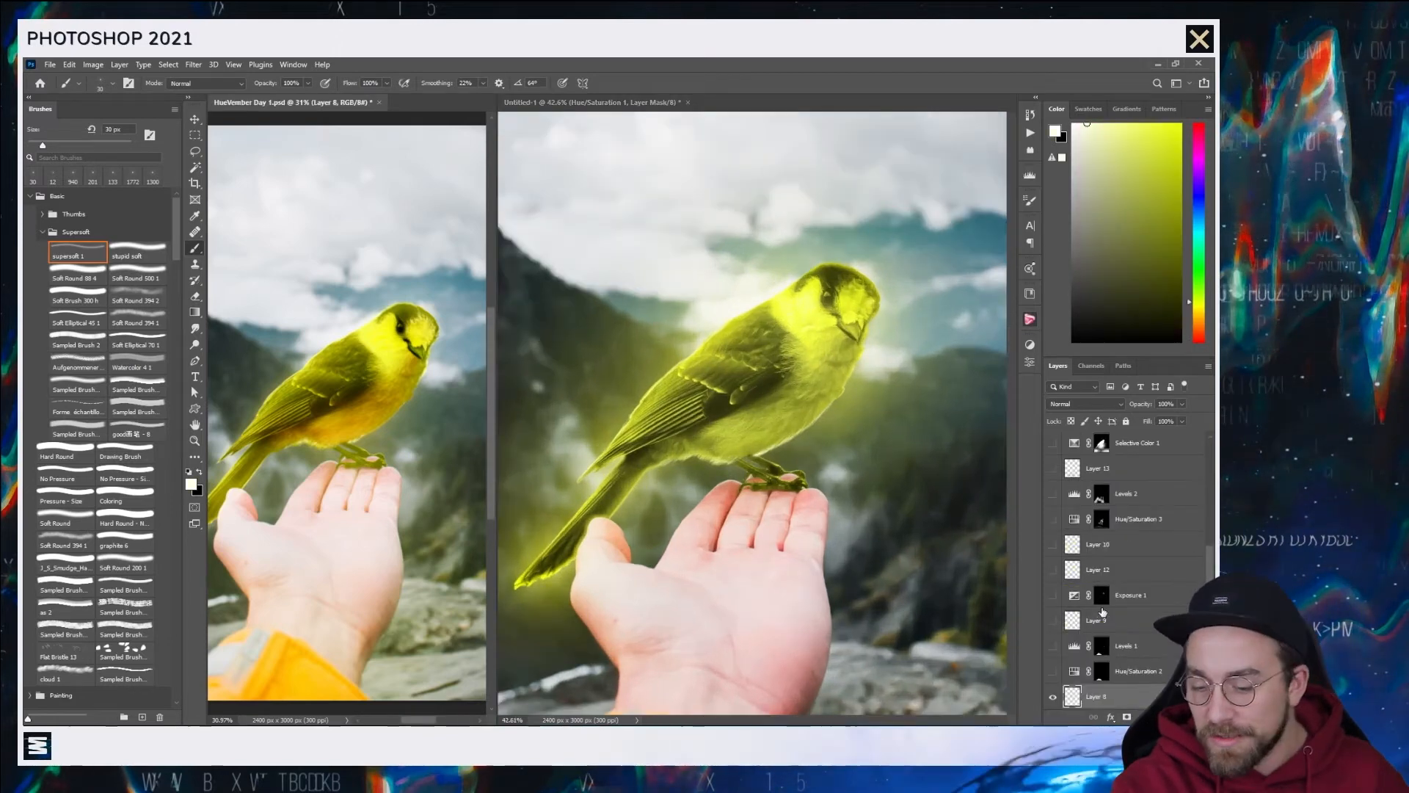
scroll(1101, 613, "up", 1)
left_click(1097, 499)
left_click(1052, 525)
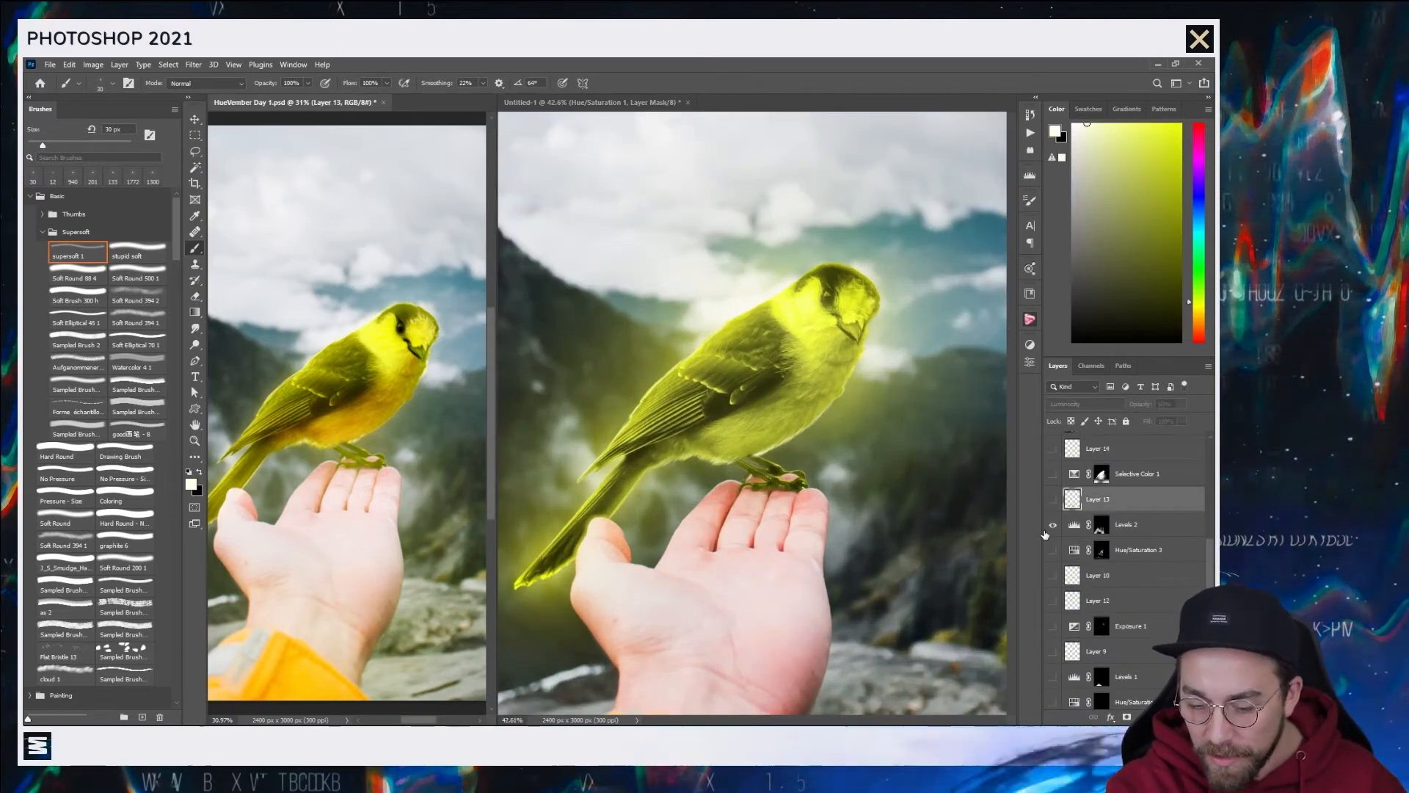
left_click(1052, 499)
left_click(1053, 474)
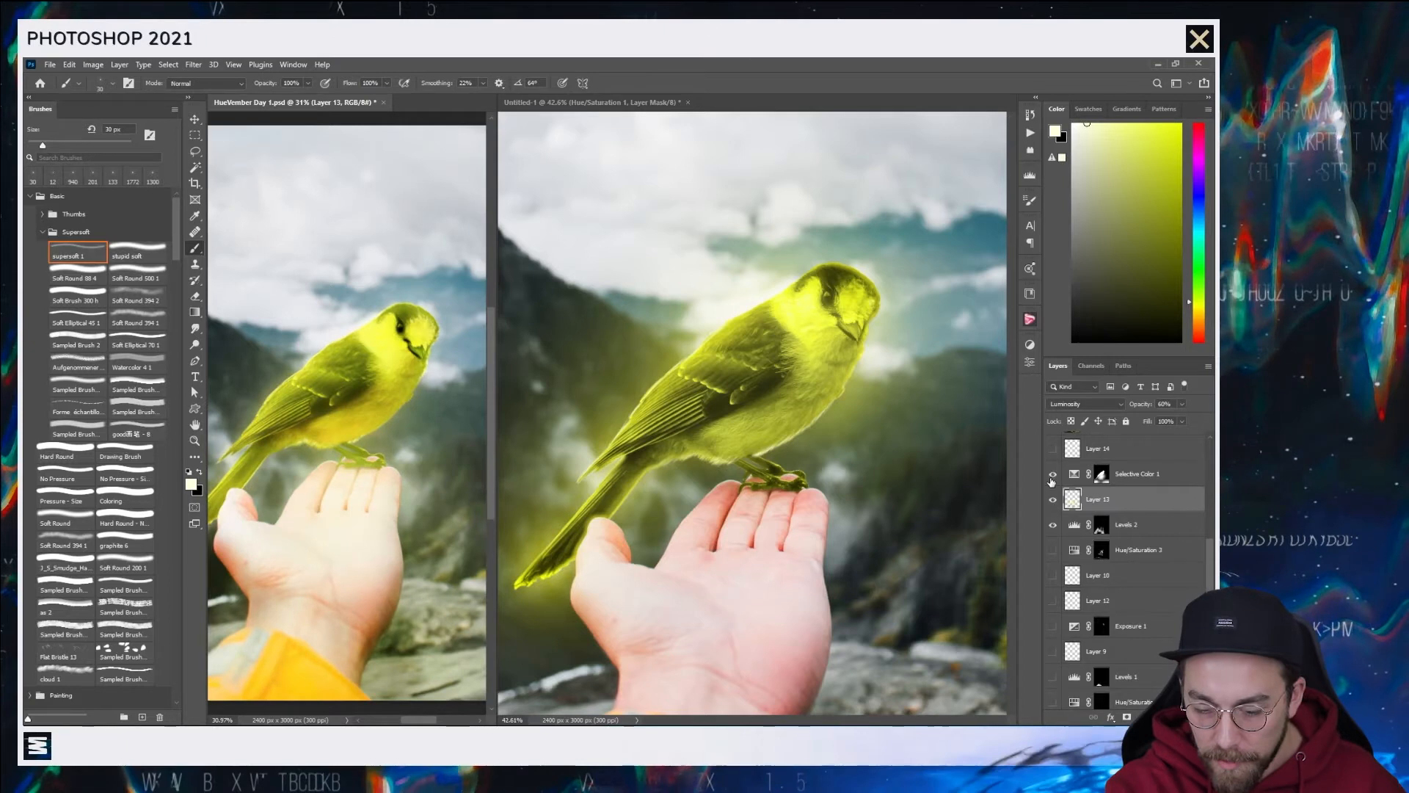
left_click(1053, 450)
scroll(1064, 497, "up", 3)
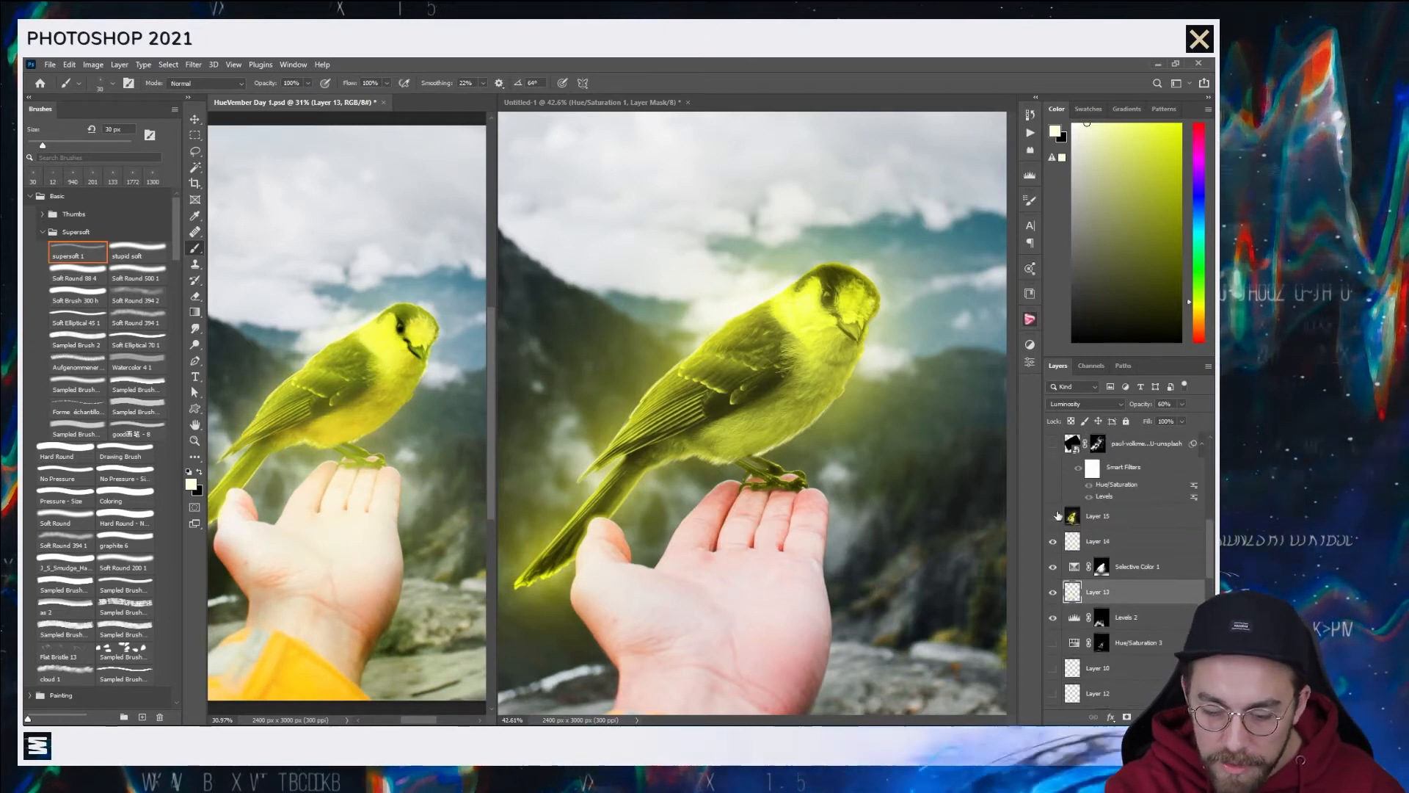
left_click(1088, 542)
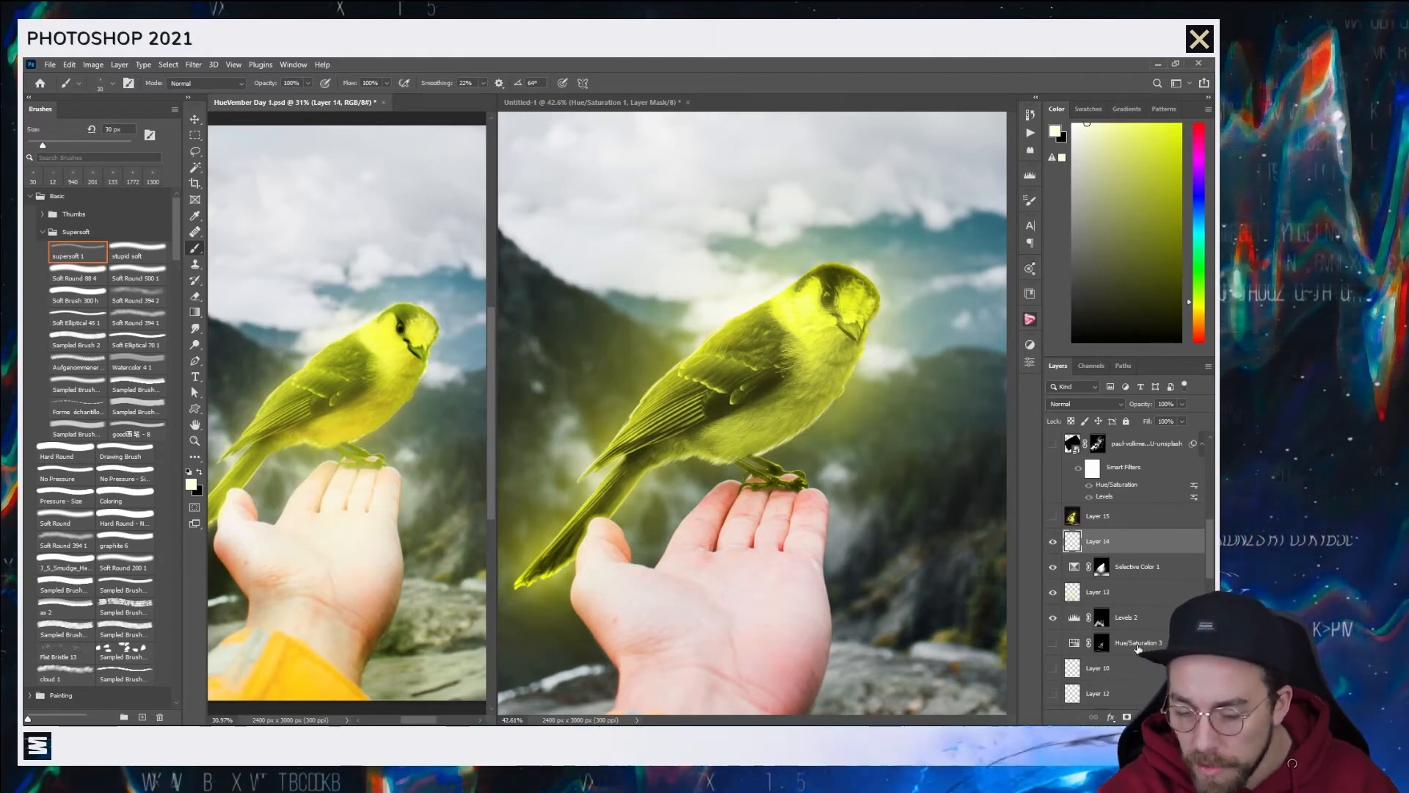
key("ctrl+shift+alt+n")
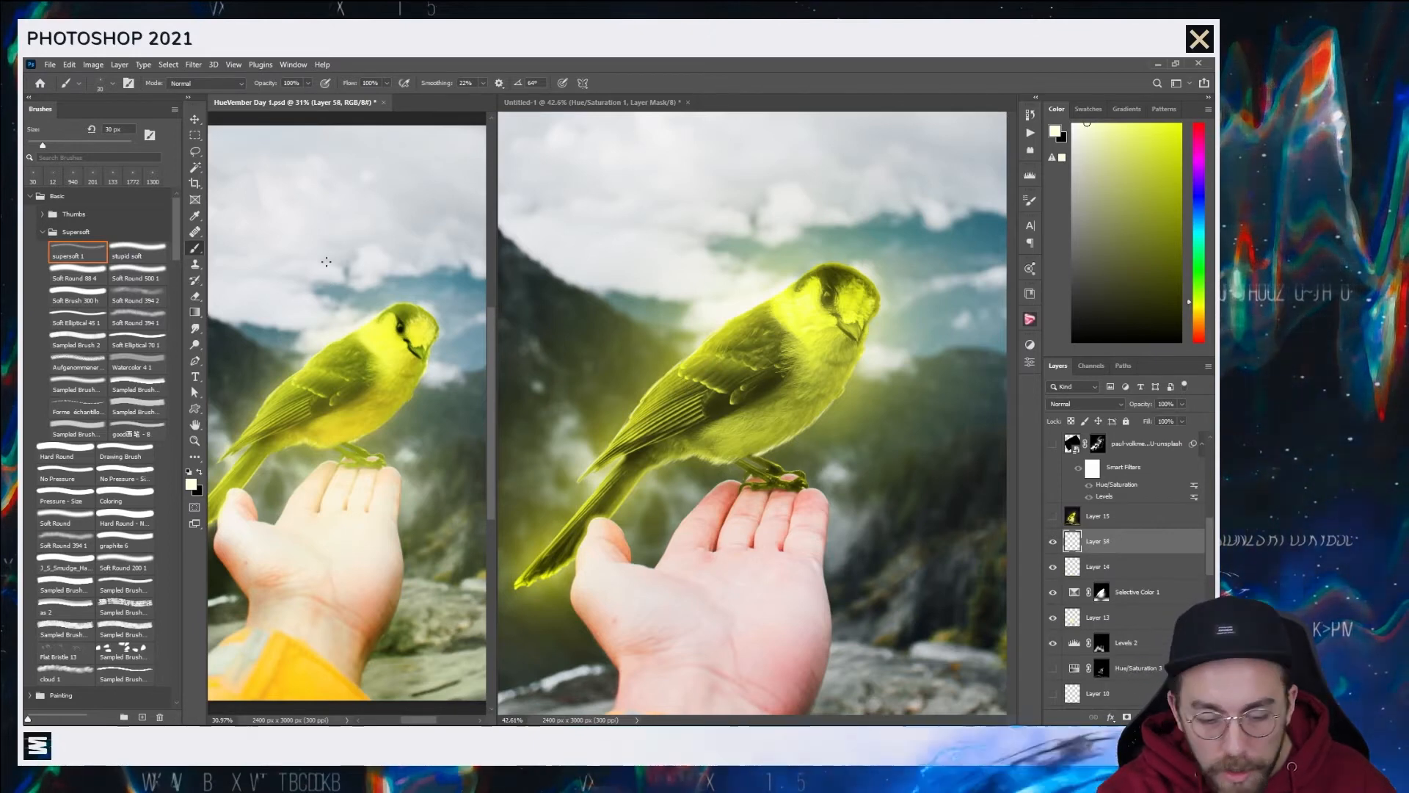
- Return to Untitled-1 and set the brush to 860 px at 20% opacity with a pale yellow-green colour
left_click(766, 370)
right_click(819, 443)
left_click_drag(821, 420, 830, 440)
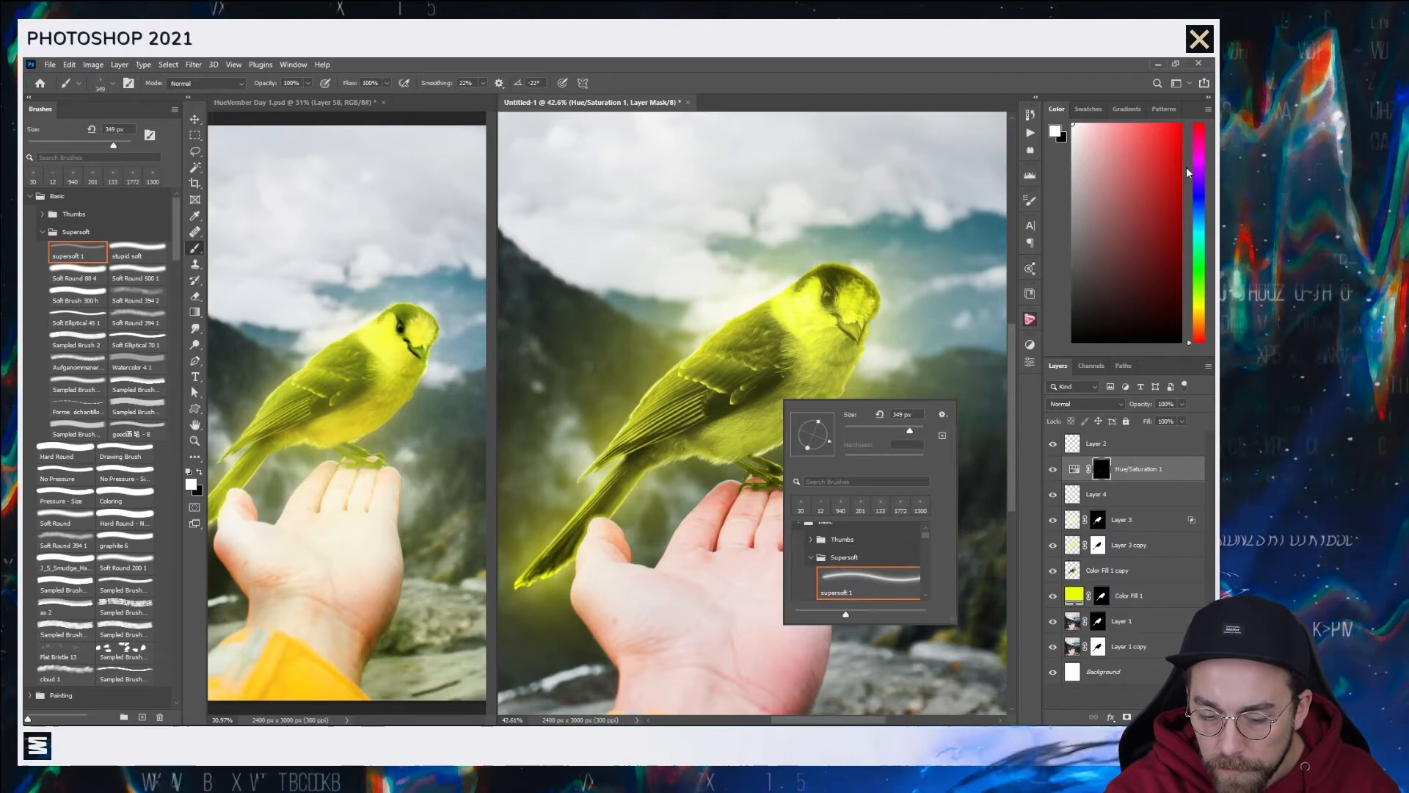
left_click(1199, 301)
left_click(1198, 301)
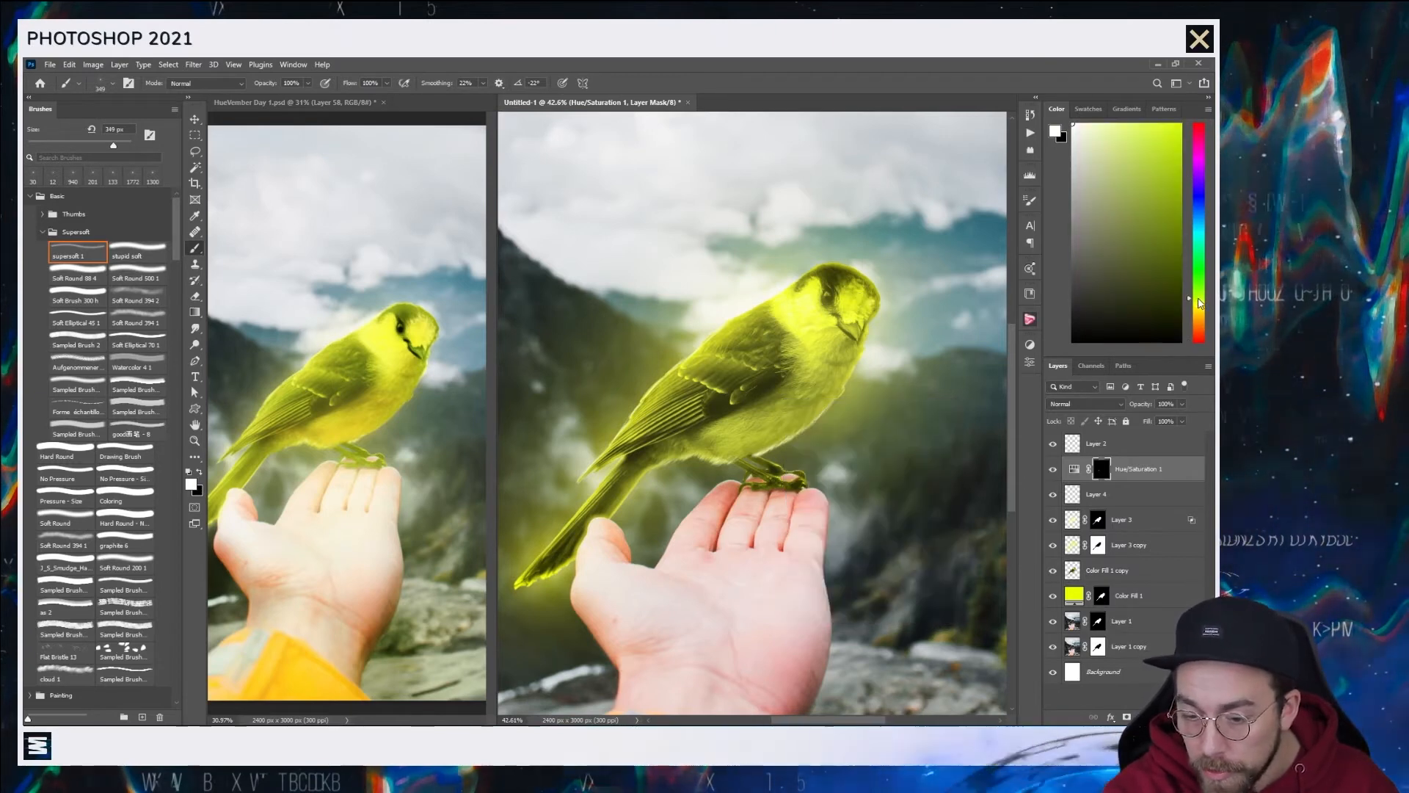
left_click(1099, 123)
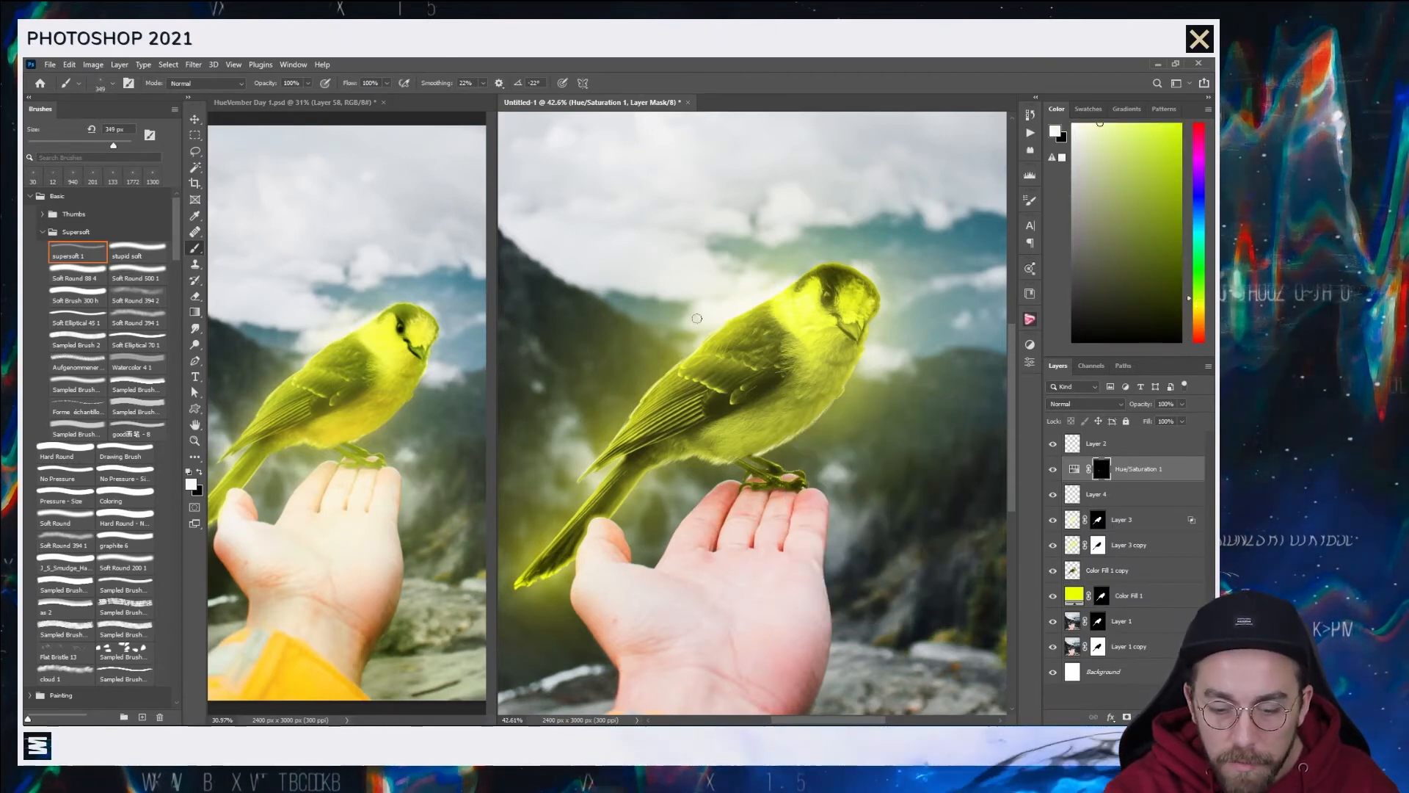
left_click_drag(734, 403, 793, 407)
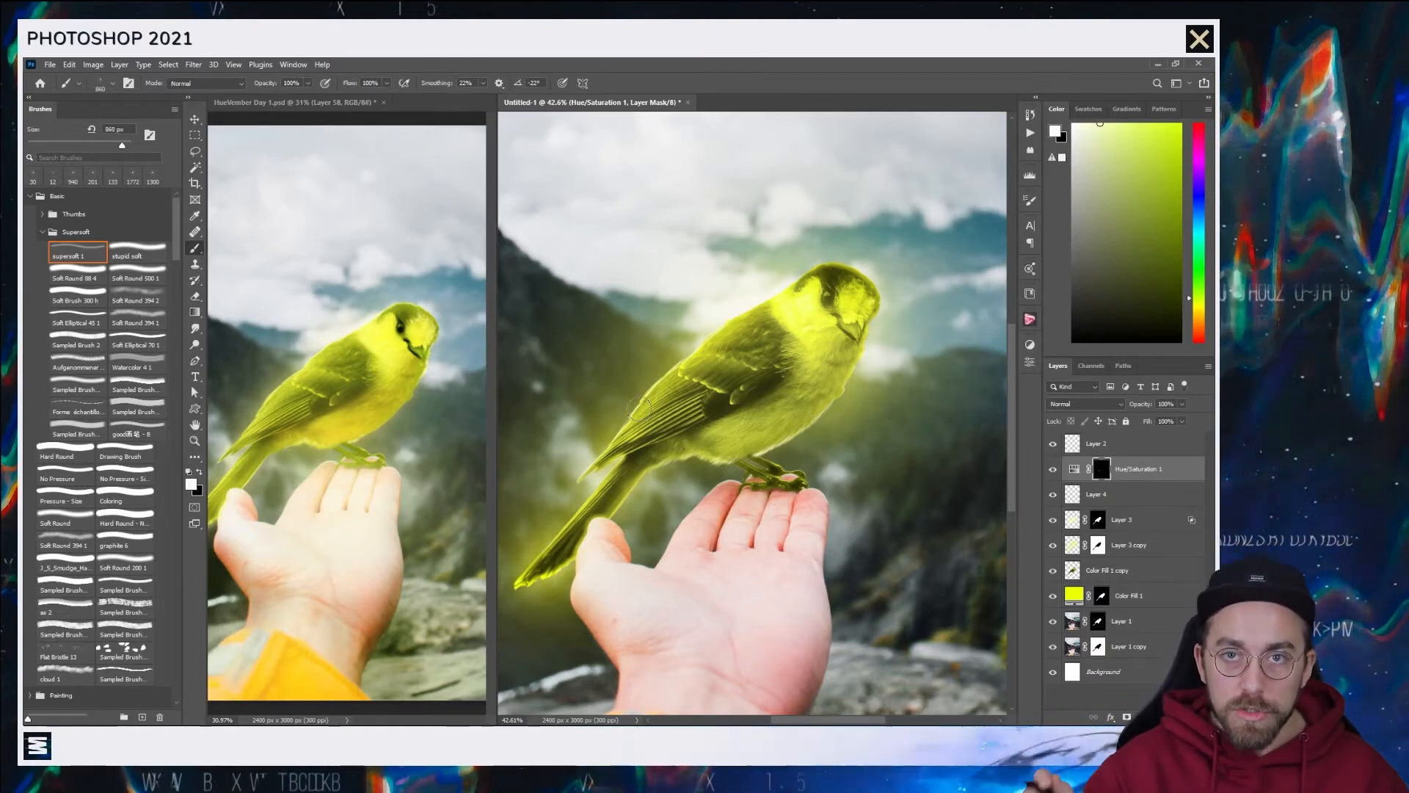
key("2")
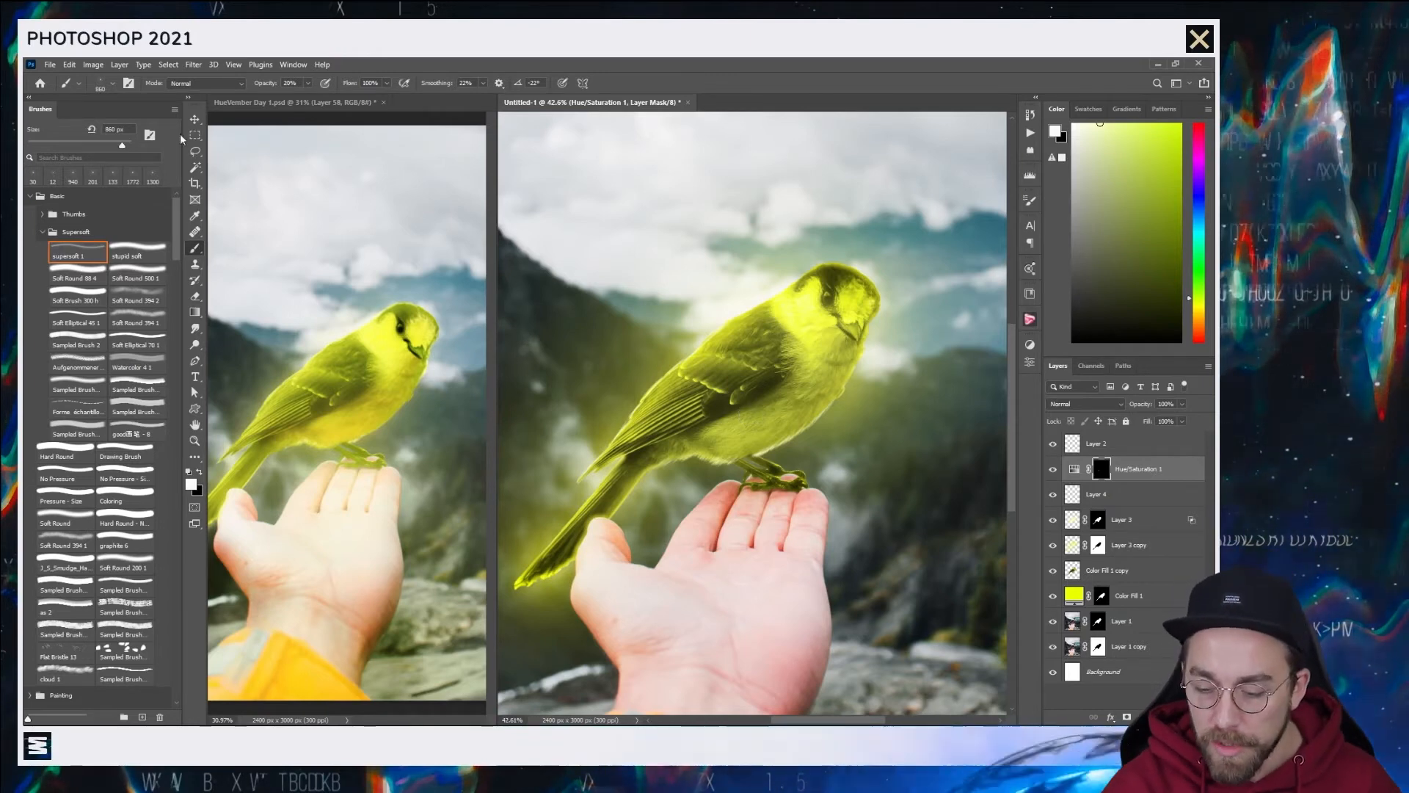
- Set the brush's blend mode to Color Dodge and choose a stronger light yellow-green
left_click(203, 83)
left_click(205, 159)
left_click(226, 84)
left_click(186, 214)
left_click(1126, 123)
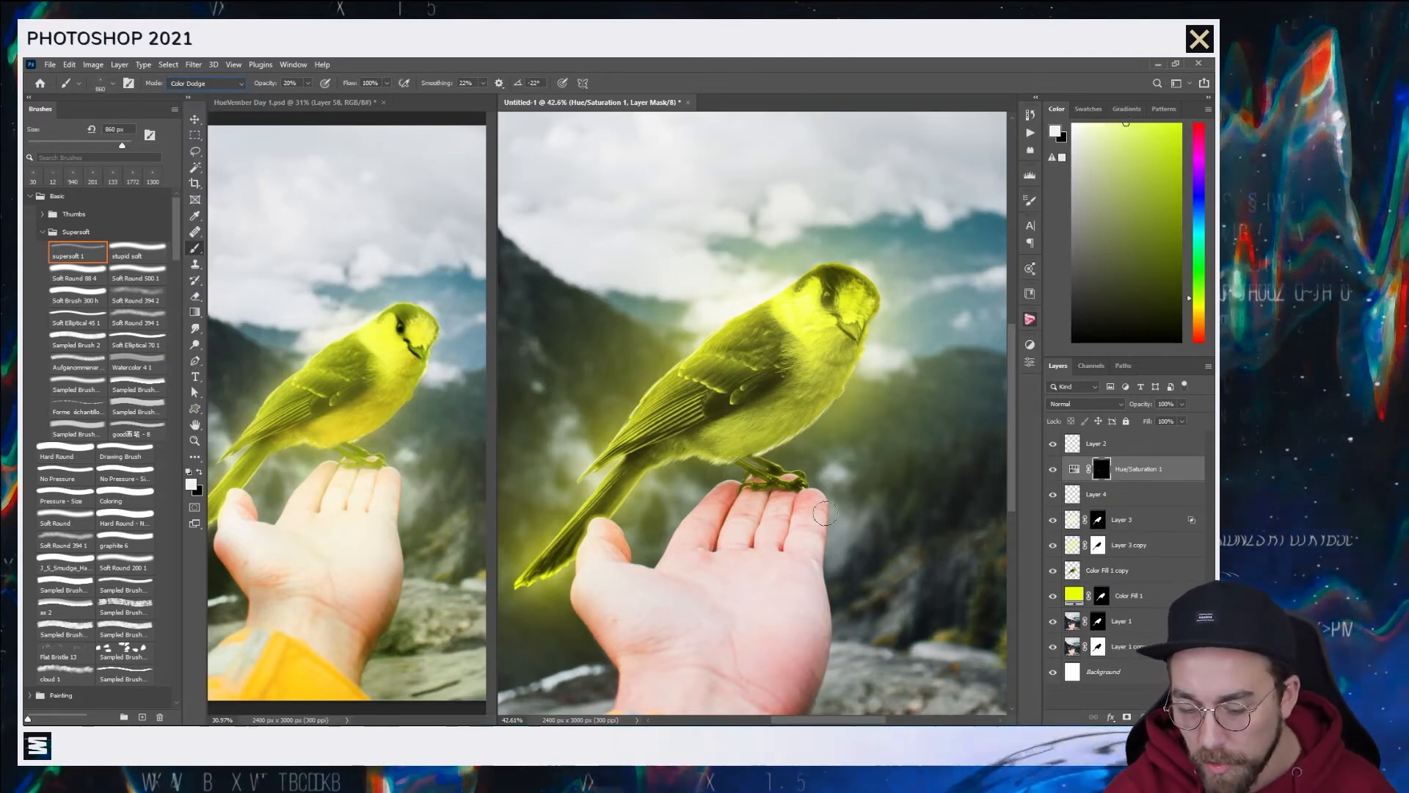
- Stamp all visible layers into one merged layer above Hue/Saturation 1, deleting the surplus second stamp
key("ctrl+shift+alt+e")
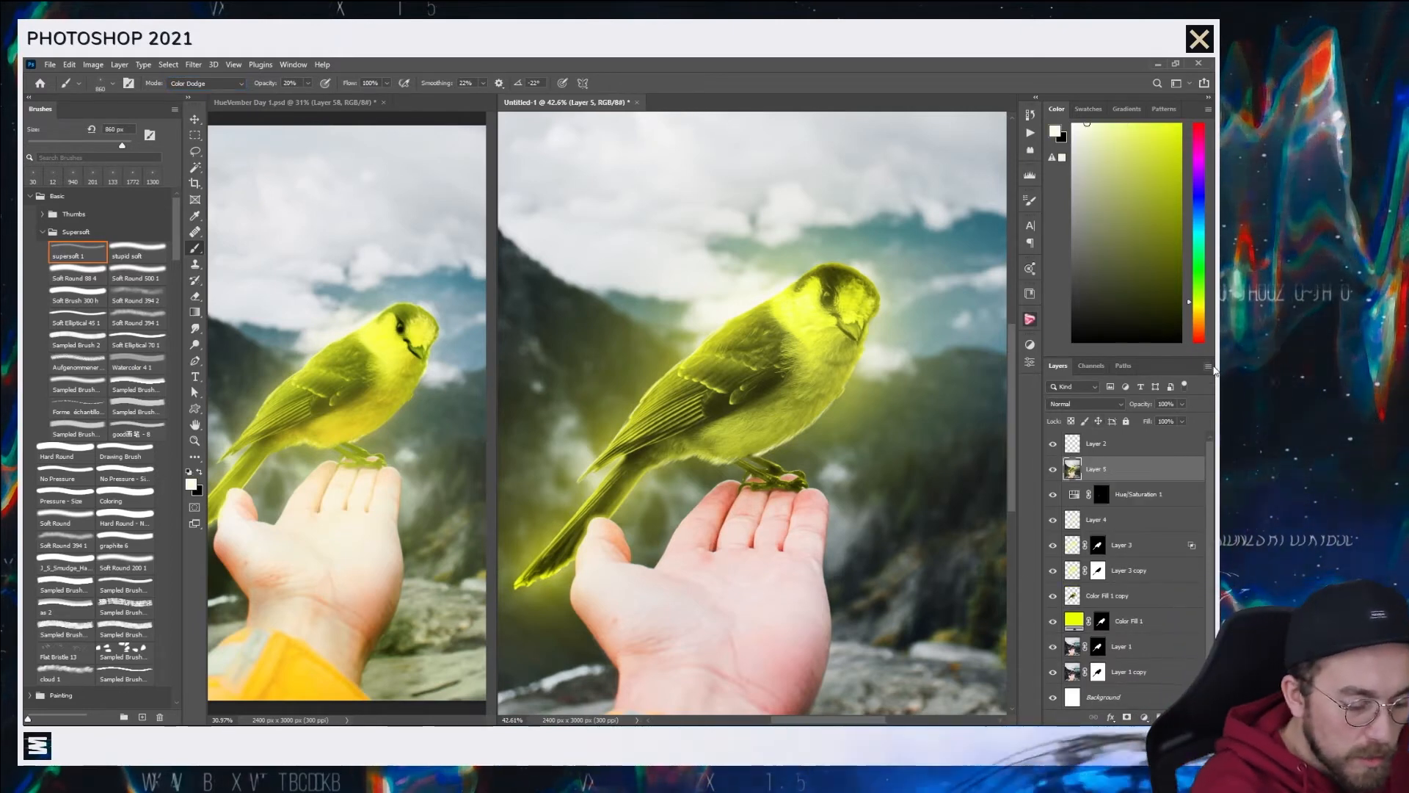
key("ctrl+shift+alt+e")
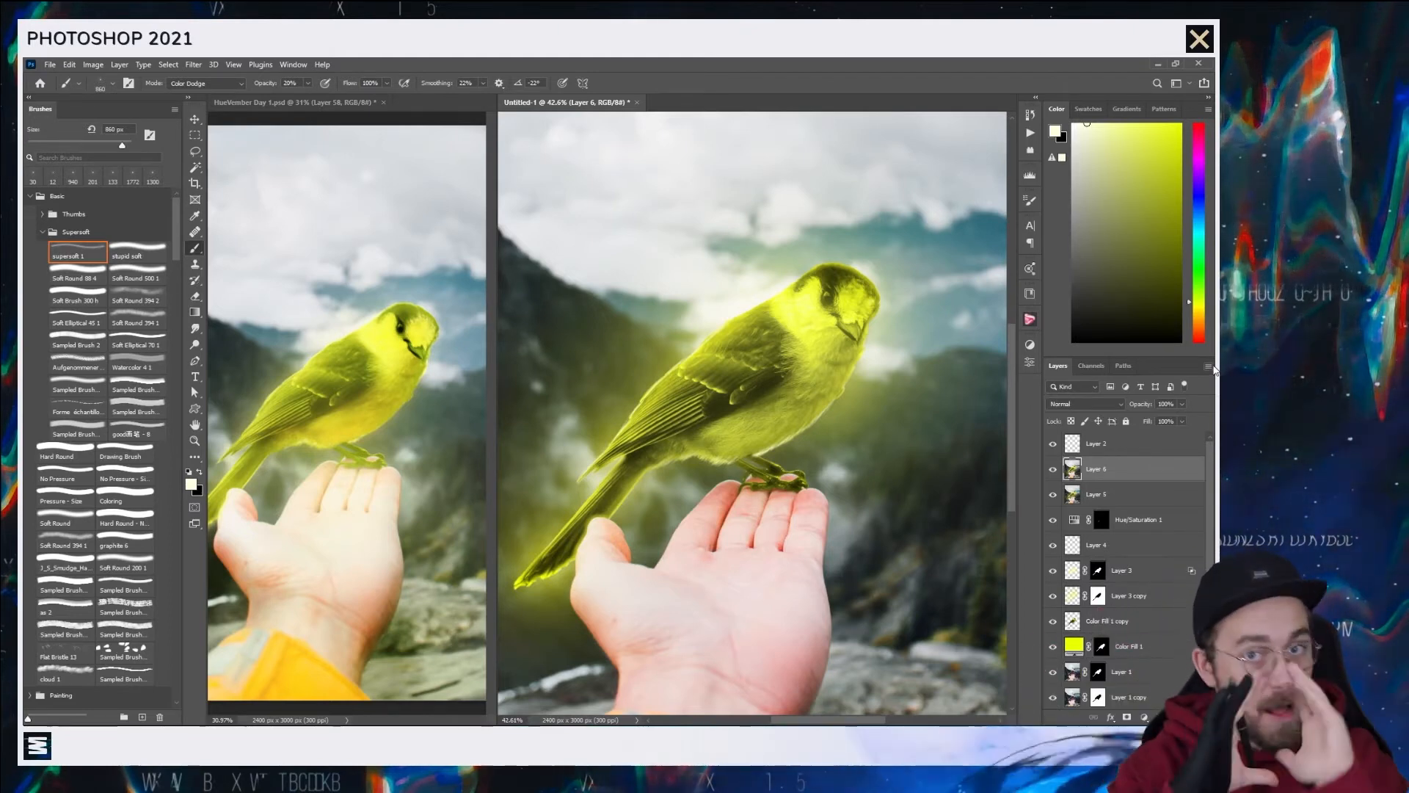
key("Delete")
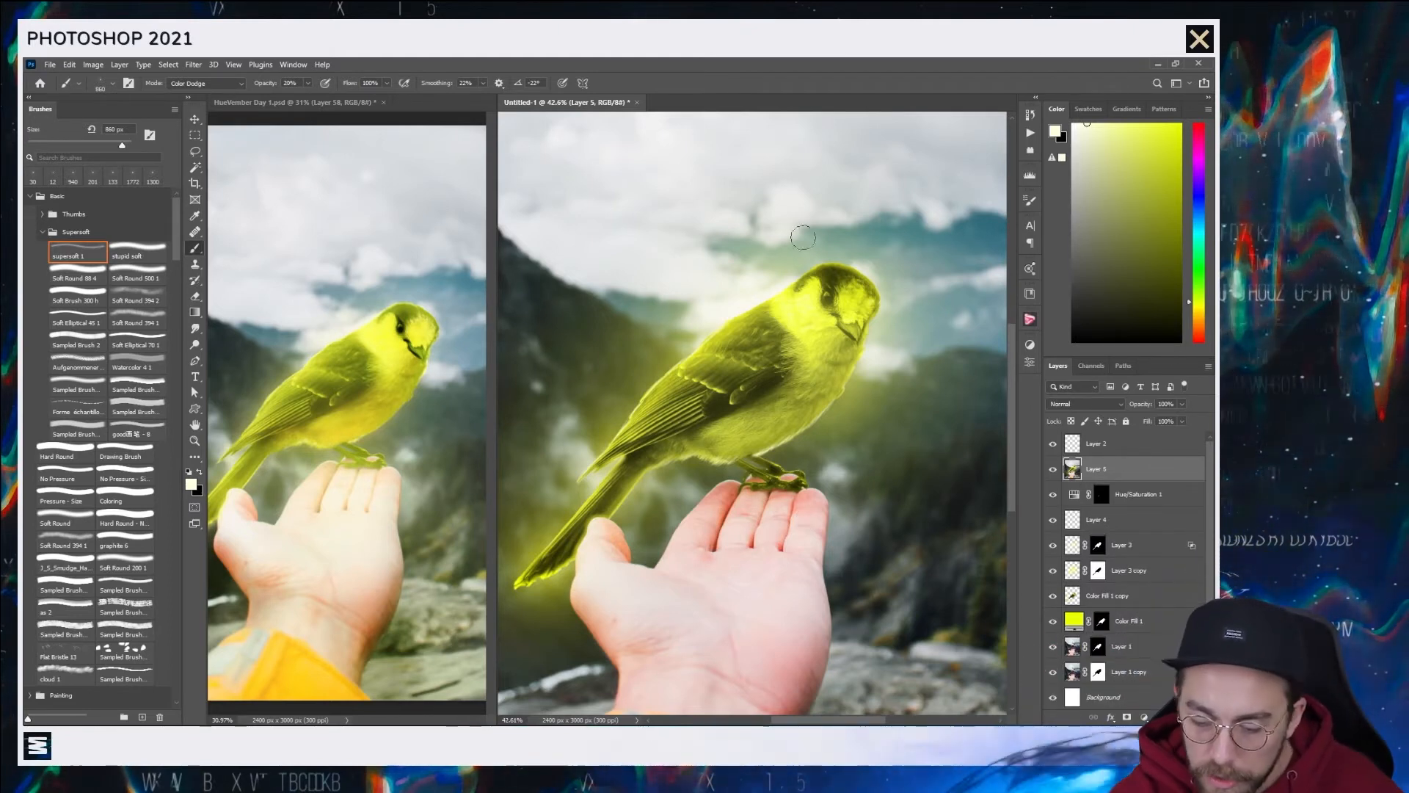
- Paint Color Dodge glow on the merged layer over the bird's head, chest, belly and back
mouse_move(810, 315)
left_mouse_down()
mouse_move(792, 341)
mouse_move(833, 371)
left_mouse_up()
mouse_move(756, 433)
left_mouse_down()
mouse_move(781, 433)
mouse_move(748, 447)
mouse_move(666, 381)
left_mouse_up()
left_click_drag(760, 300, 783, 298)
left_click_drag(852, 266, 879, 356)
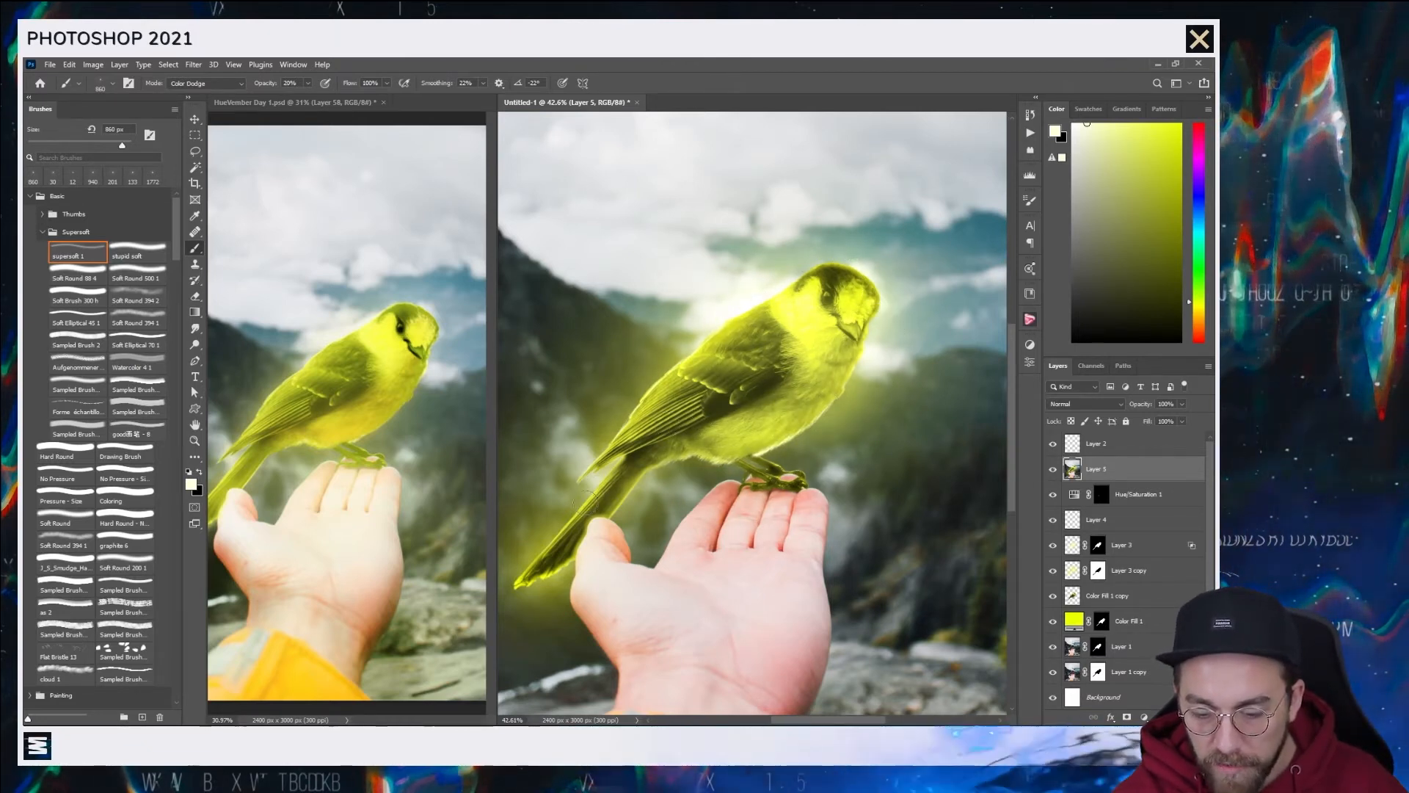
- Brush more Color Dodge glow along the bird's wing and down its body to the feet on the merged layer
mouse_move(701, 383)
left_mouse_down()
mouse_move(796, 367)
mouse_move(770, 429)
mouse_move(638, 459)
left_mouse_up()
mouse_move(763, 294)
left_mouse_down()
mouse_move(617, 428)
mouse_move(734, 345)
mouse_move(778, 367)
mouse_move(844, 316)
mouse_move(757, 457)
mouse_move(767, 481)
left_mouse_up()
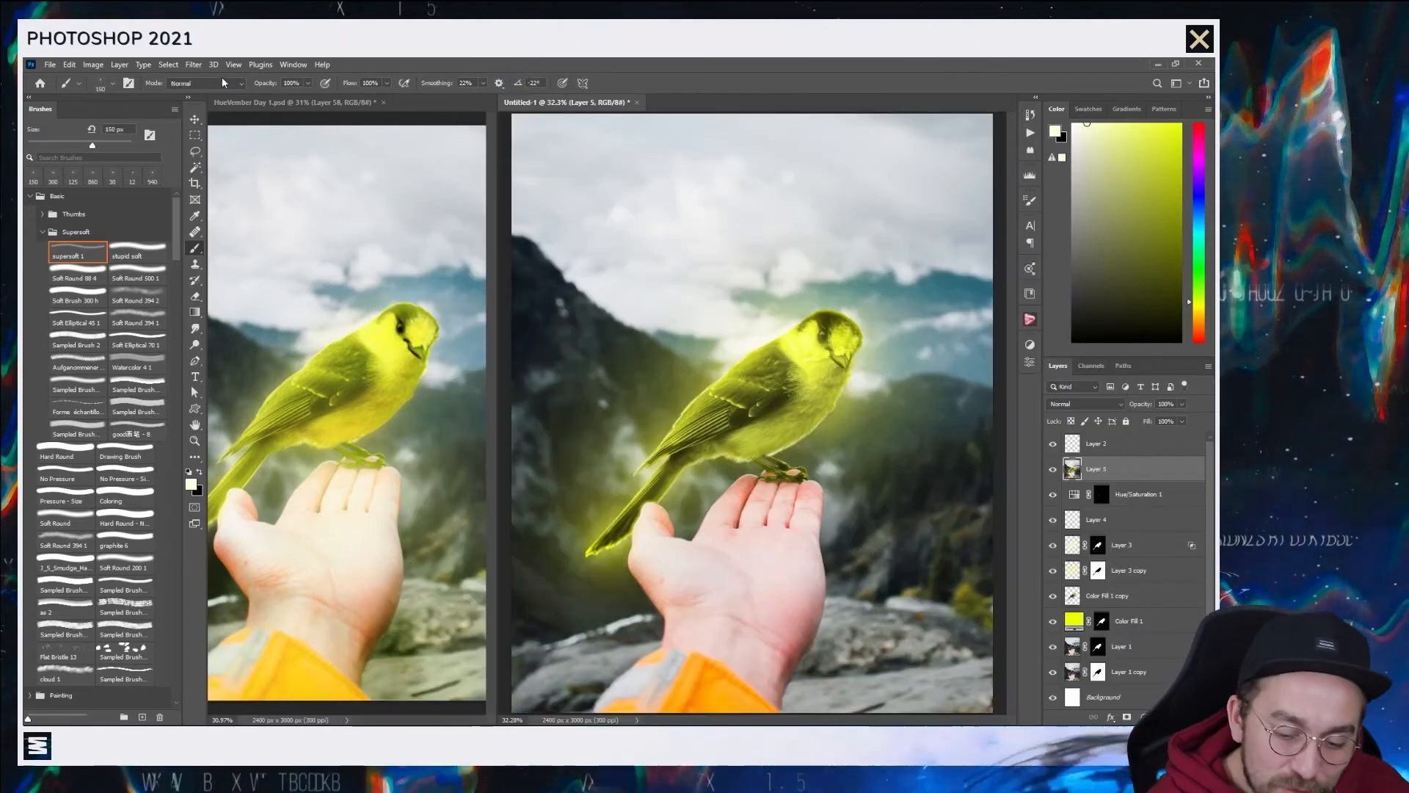
- Set the brush back to Color Dodge mode and enlarge it to 800 px at 30% opacity
left_click(205, 83)
left_click(189, 281)
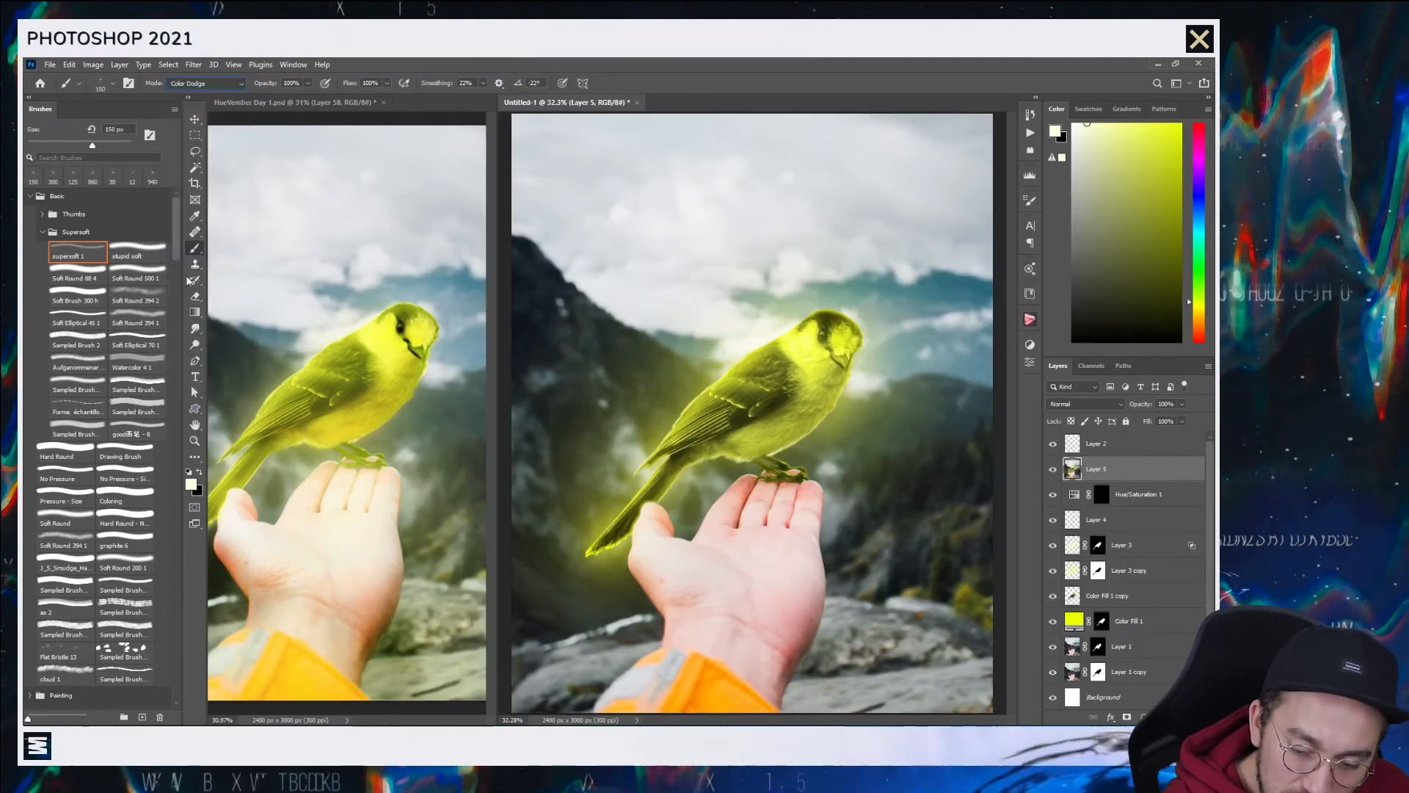
key("]")
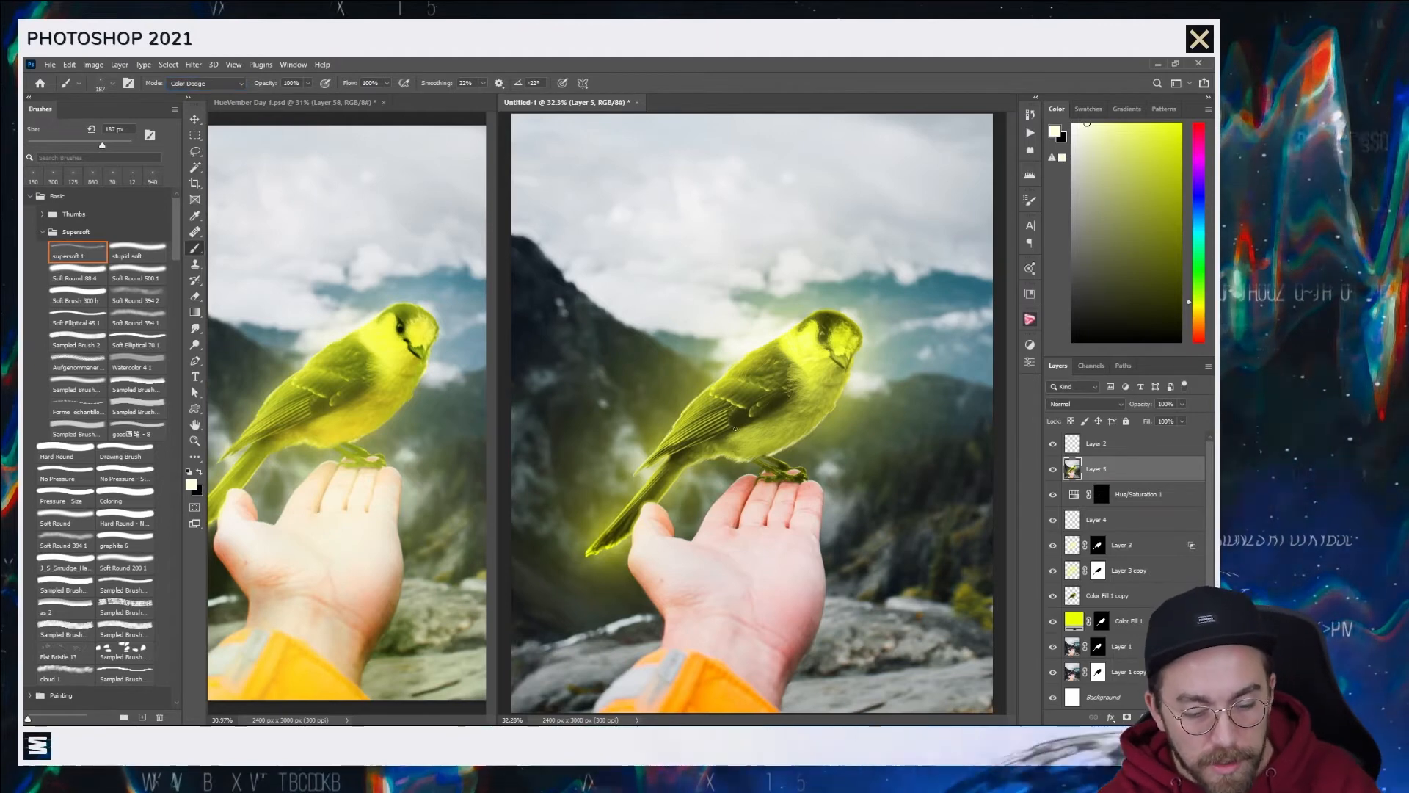
key("]")
key("]")
key("]")
key("]")
key("]")
key("]")
key("]")
key("]")
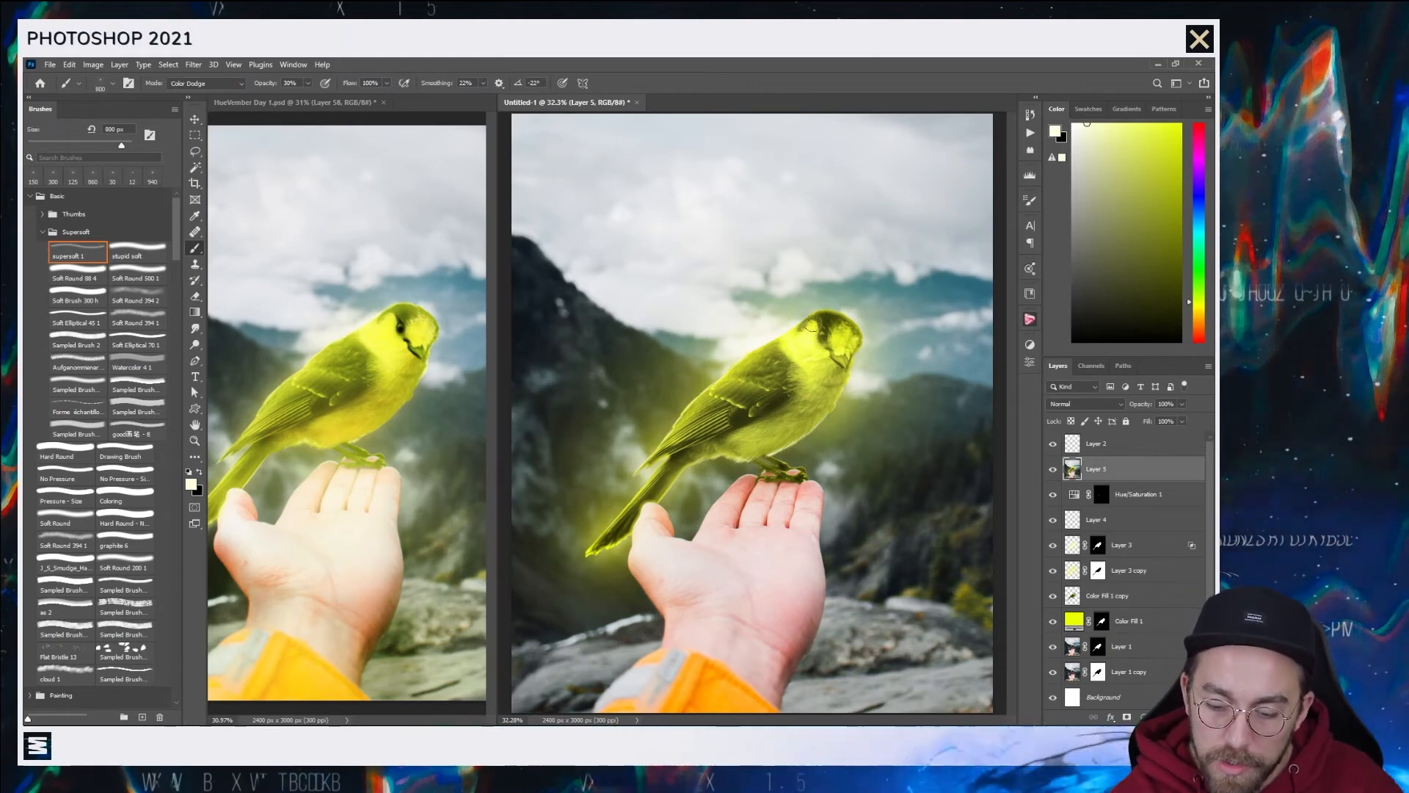
- Paint Color Dodge glow over the bird's back and belly, the fingertips beneath it and the tail
mouse_move(782, 343)
left_mouse_down()
mouse_move(741, 367)
mouse_move(698, 455)
mouse_move(827, 403)
mouse_move(747, 495)
mouse_move(730, 580)
left_mouse_up()
left_click_drag(818, 426, 756, 488)
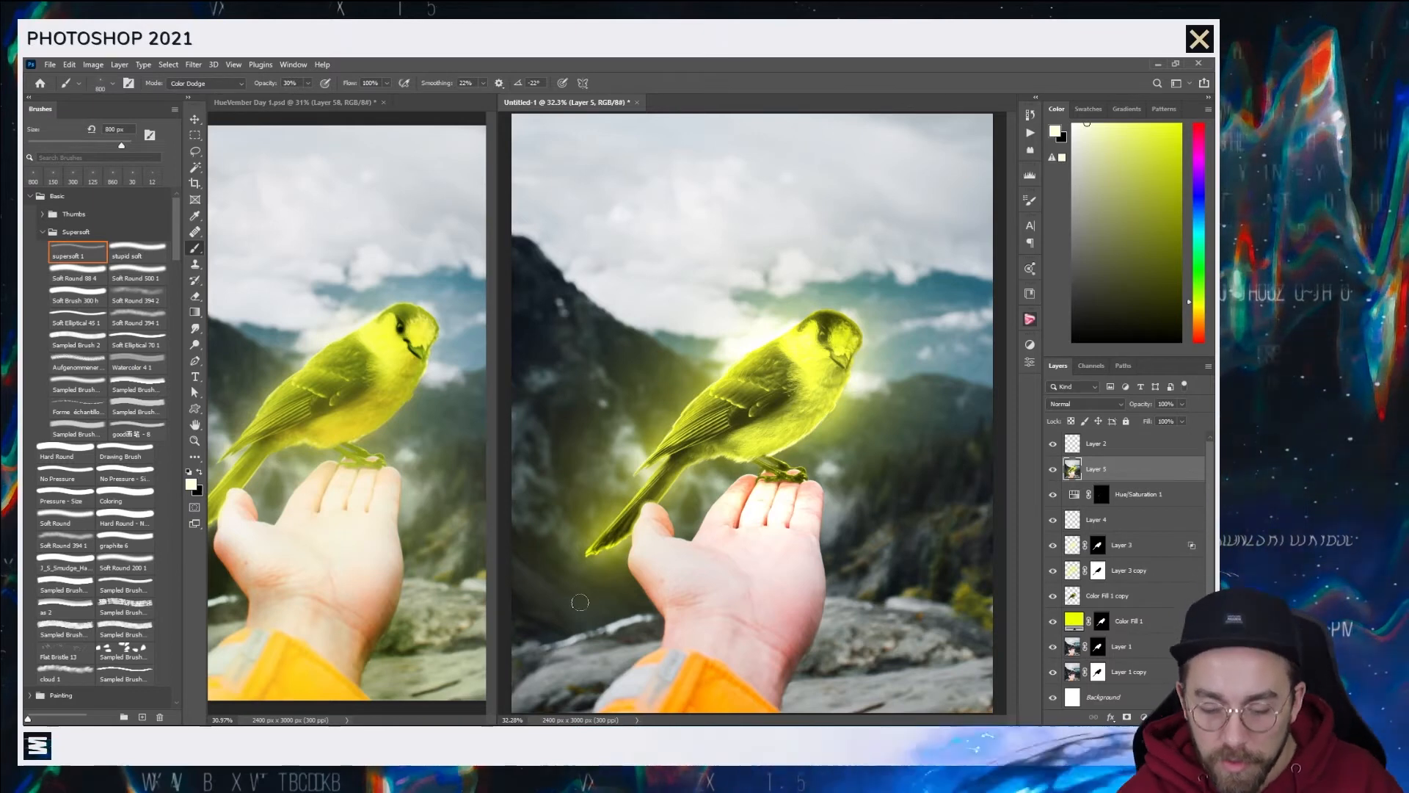
mouse_move(609, 547)
left_mouse_down()
mouse_move(664, 481)
mouse_move(660, 491)
left_mouse_up()
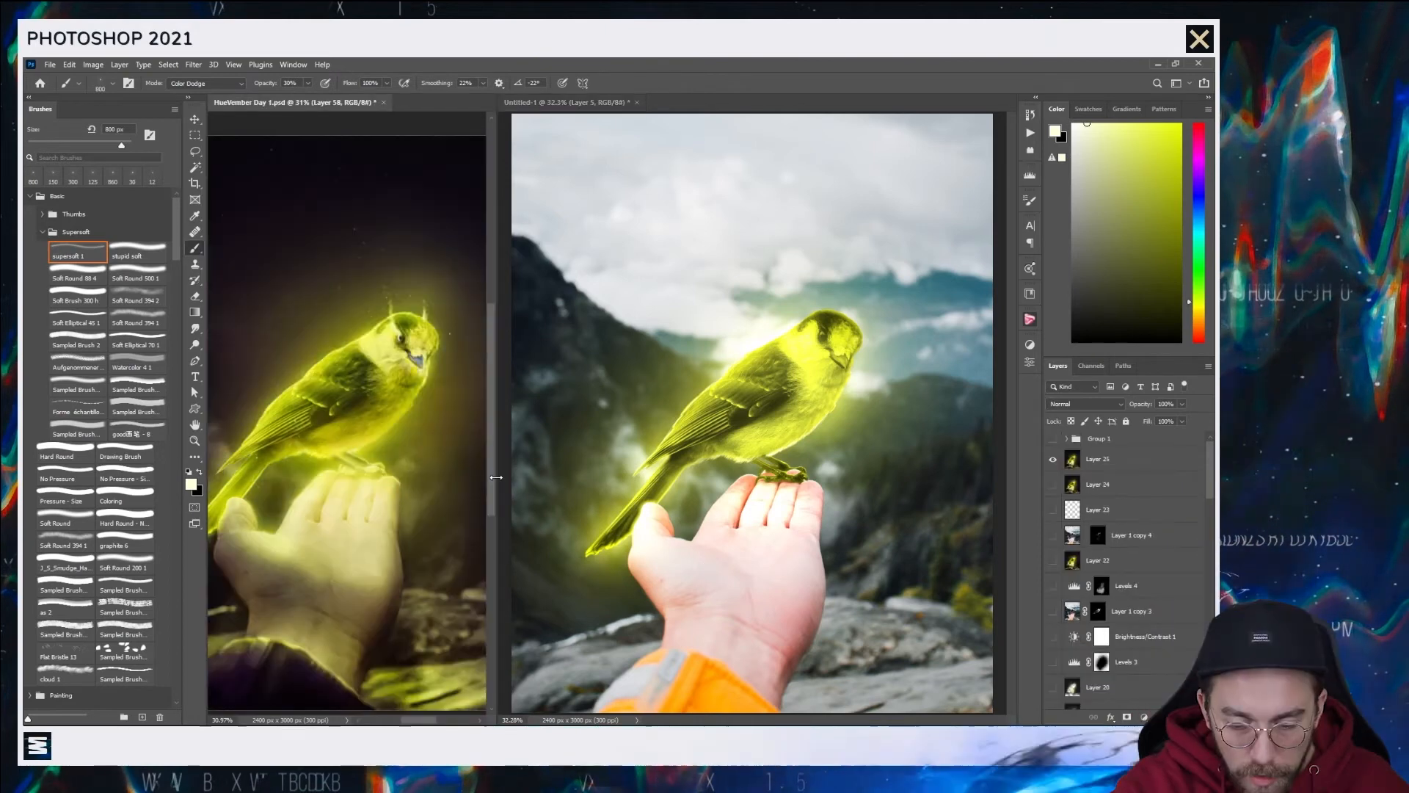
- Widen the HueVember Day 1.psd view and centre the finished dark bird artwork for comparison
left_click_drag(499, 411, 653, 411)
key("space")
left_click_drag(483, 475, 594, 470)
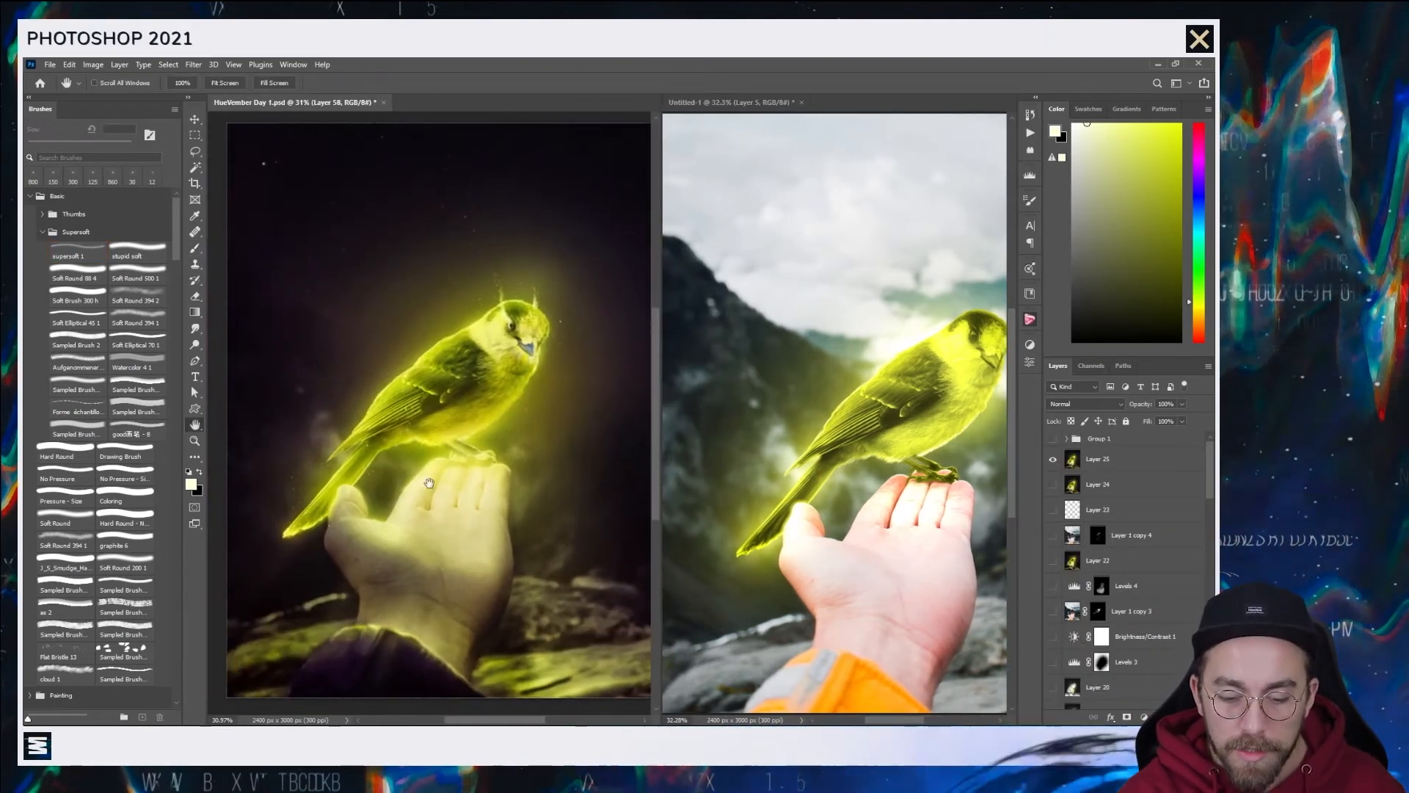